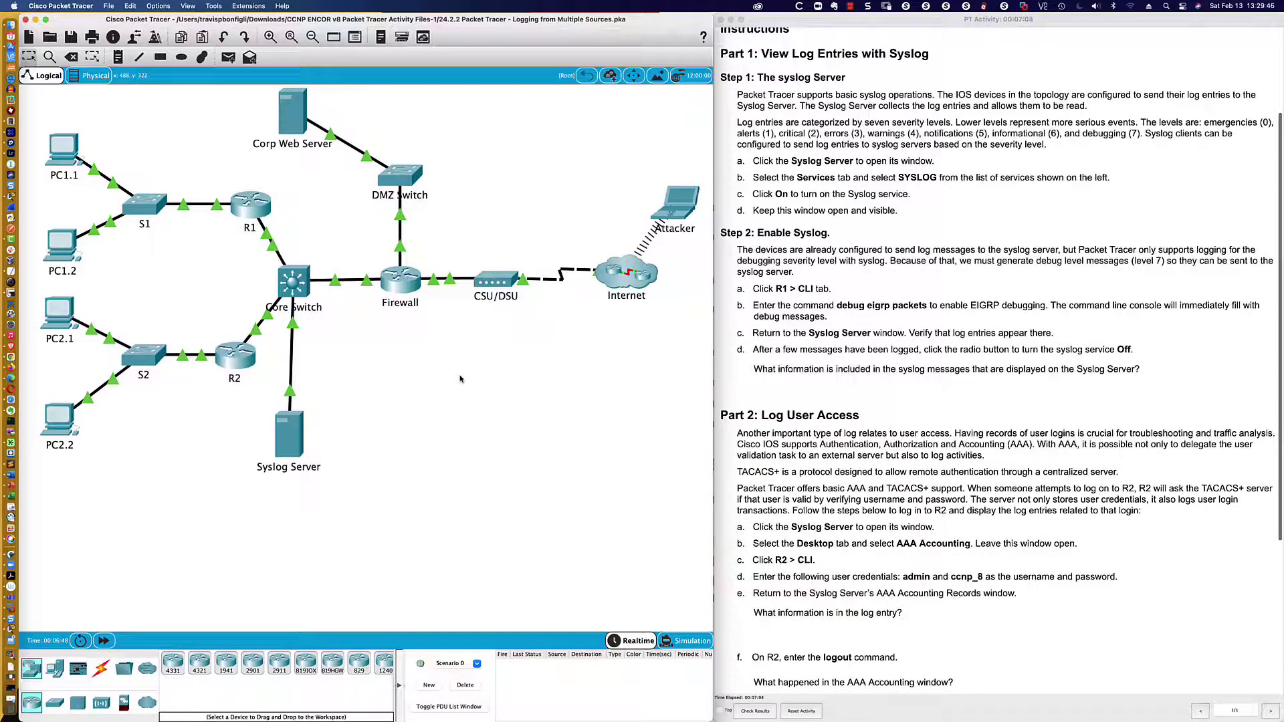
- Open the Syslog Server window, then move it off the instructions and enlarge it
{"action": "scroll", "coordinate": [824, 298], "scroll_direction": "down", "scroll_amount": 2}
{"action": "scroll", "coordinate": [823, 298], "scroll_direction": "up", "scroll_amount": 3}
{"action": "scroll", "coordinate": [822, 298], "scroll_direction": "up", "scroll_amount": 3}
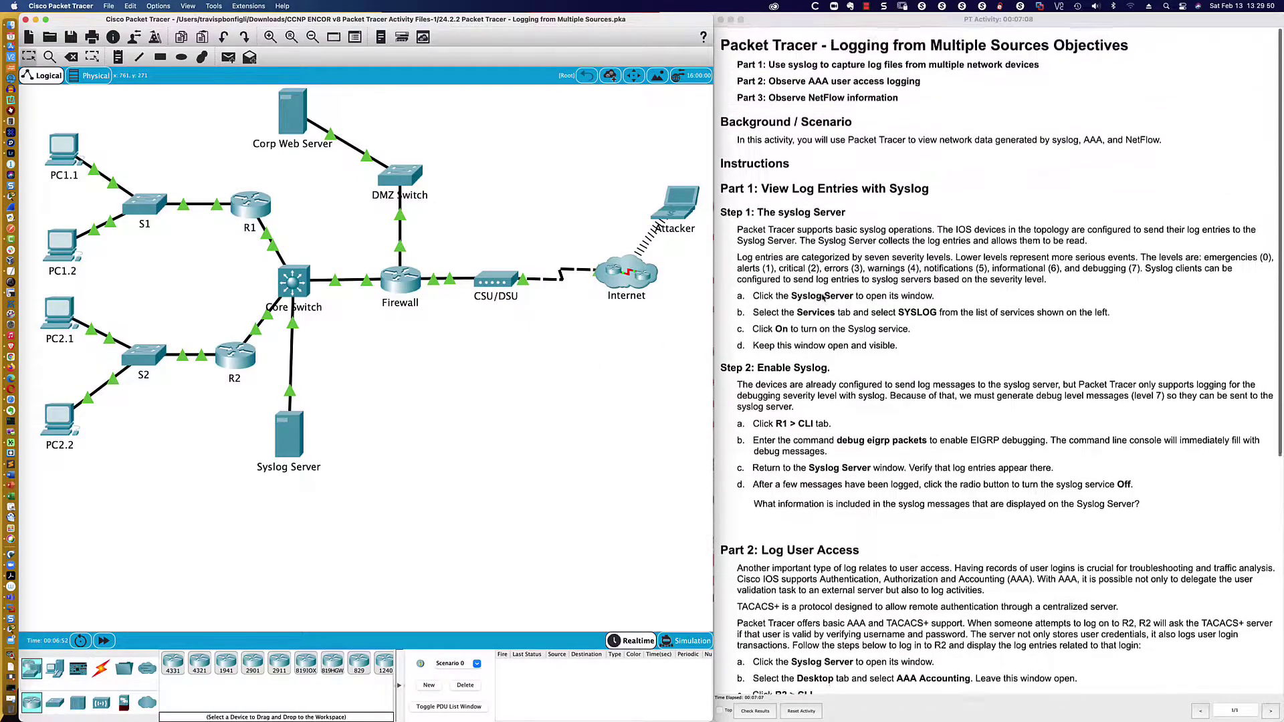
{"action": "scroll", "coordinate": [824, 298], "scroll_direction": "down", "scroll_amount": 2}
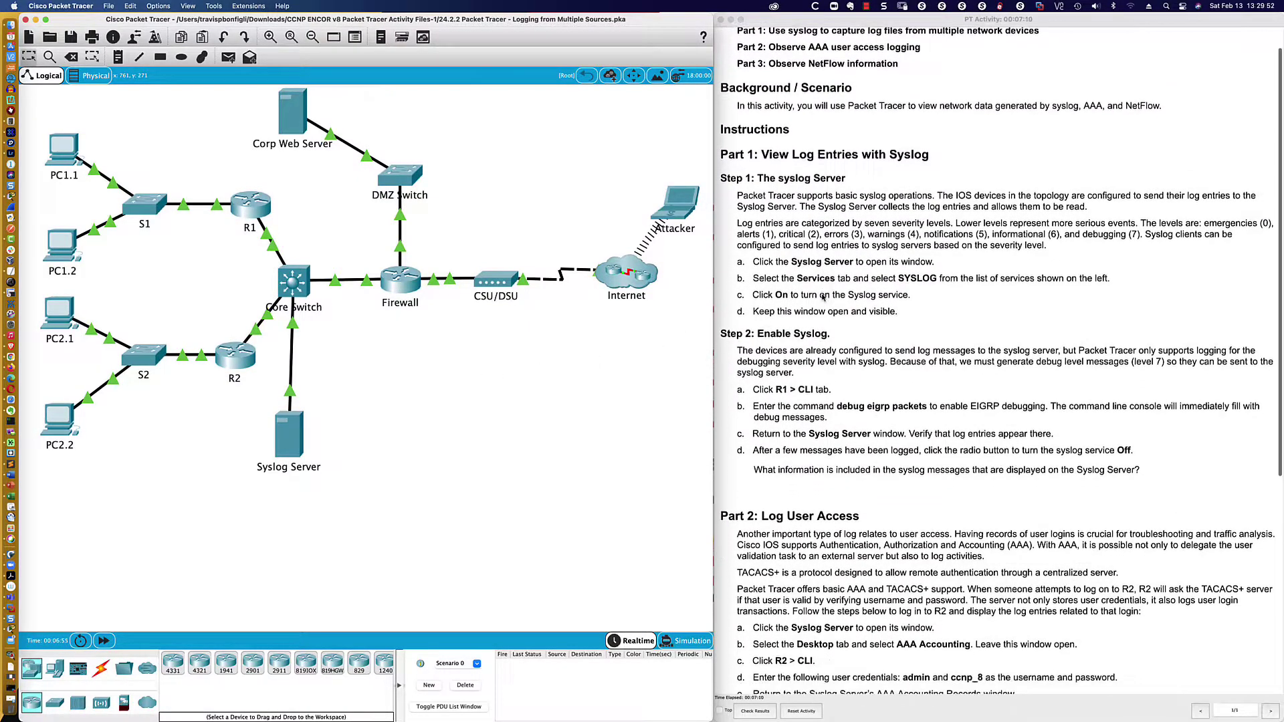
{"action": "scroll", "coordinate": [822, 297], "scroll_direction": "down", "scroll_amount": 3}
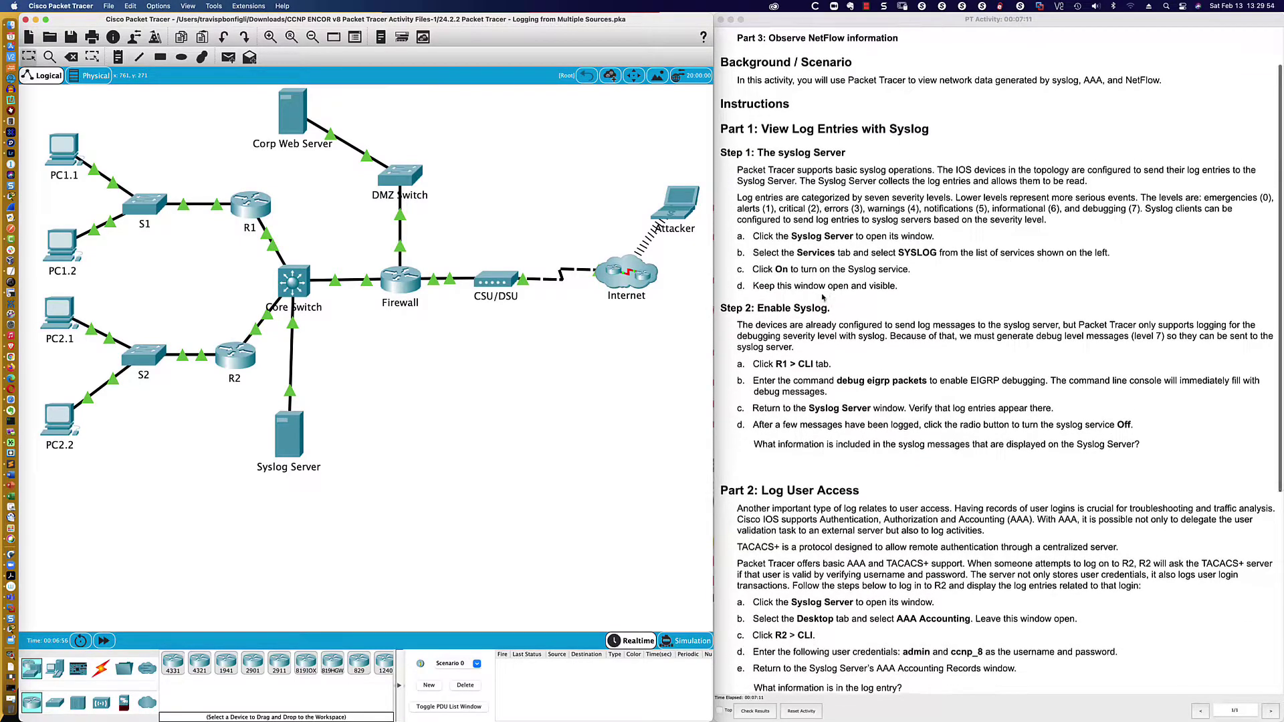
{"action": "scroll", "coordinate": [823, 298], "scroll_direction": "down", "scroll_amount": 2}
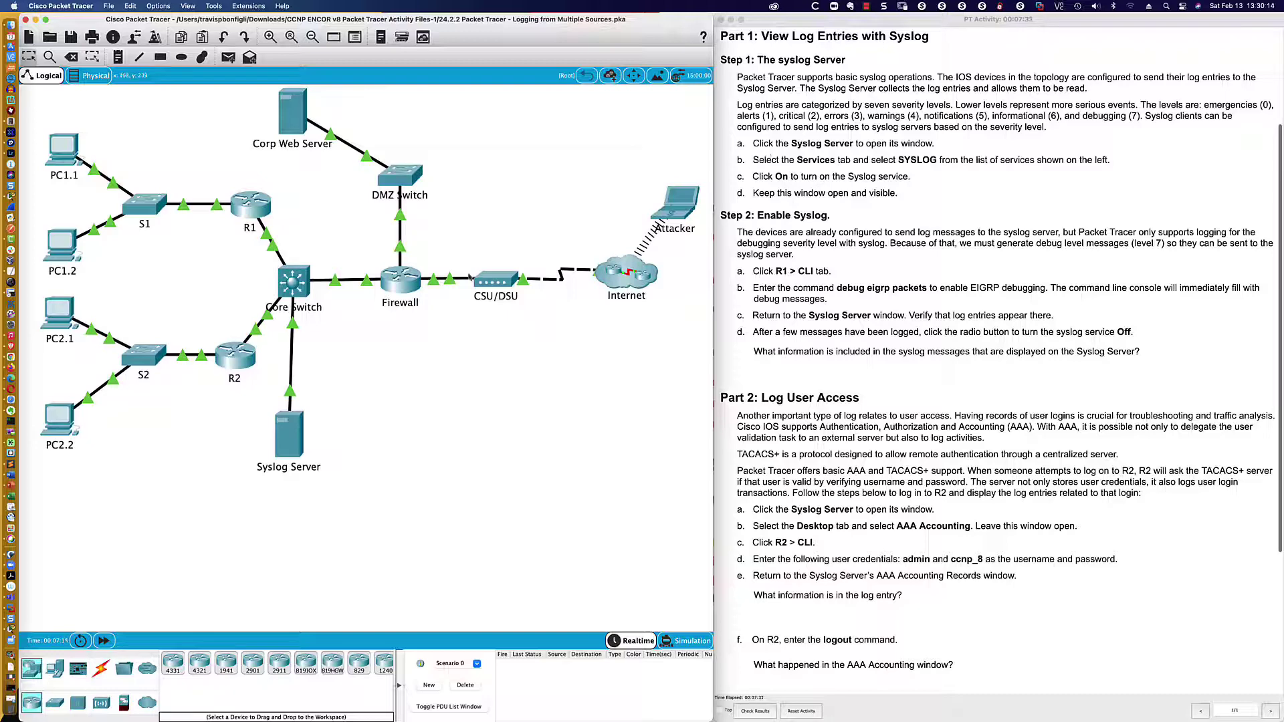
{"action": "left_click", "coordinate": [298, 441]}
{"action": "left_click_drag", "start_coordinate": [299, 441], "coordinate": [302, 439]}
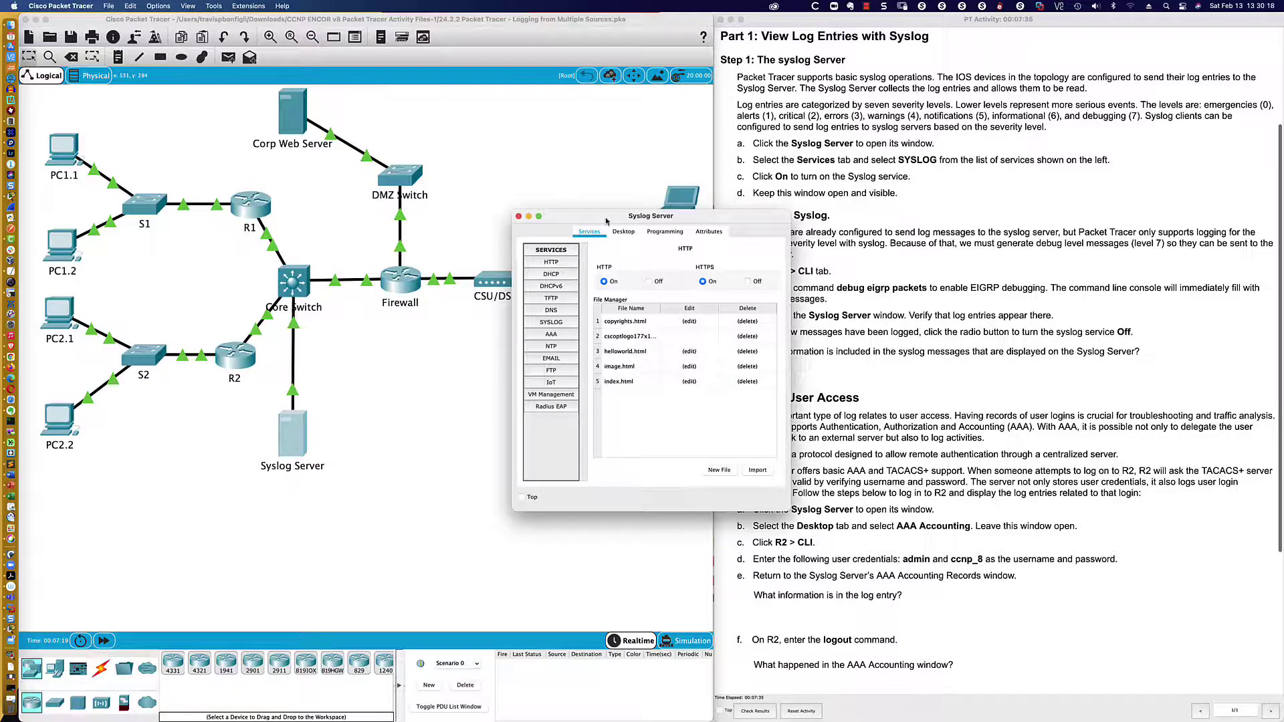
{"action": "left_click_drag", "start_coordinate": [605, 222], "coordinate": [408, 433]}
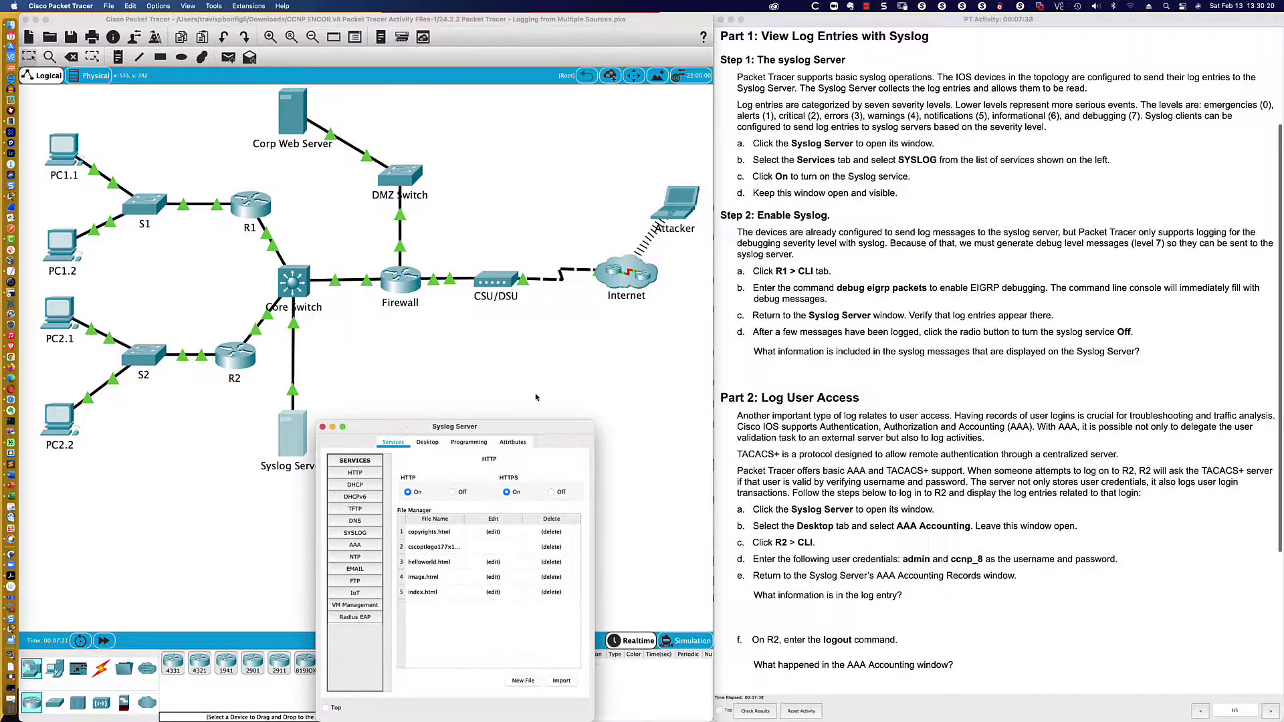
{"action": "left_click_drag", "start_coordinate": [594, 421], "coordinate": [715, 311]}
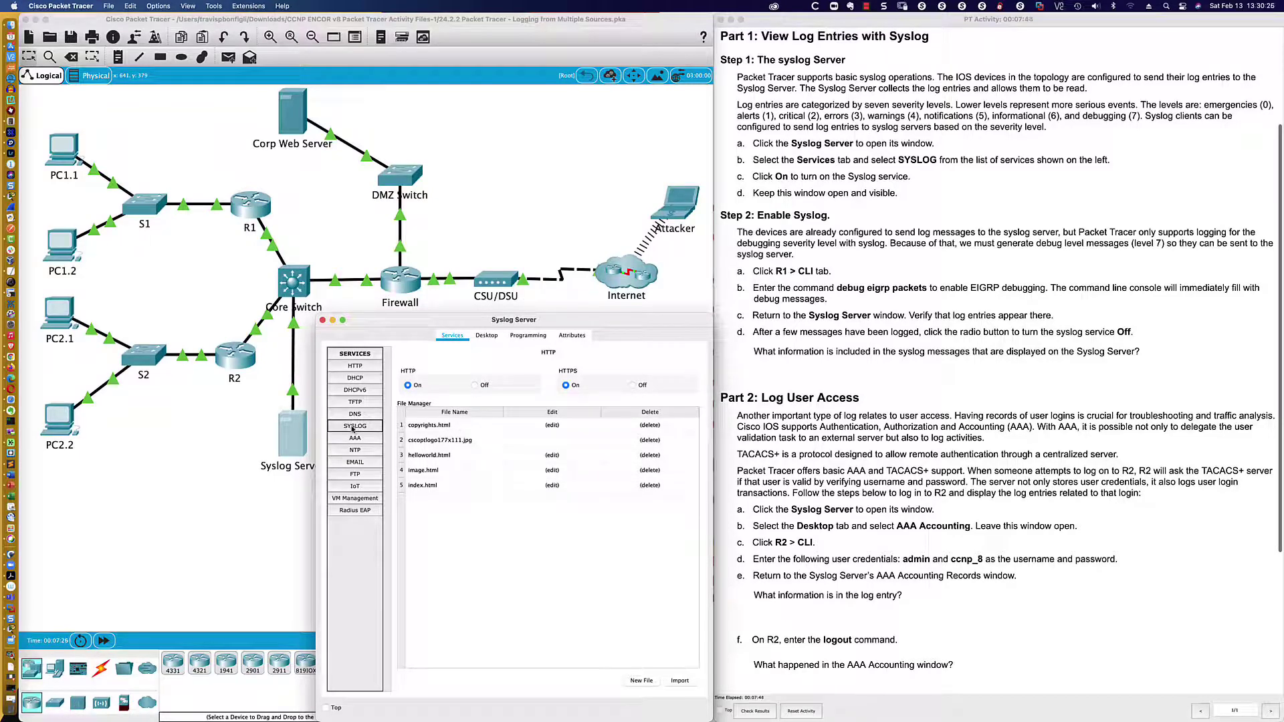
- Switch the Syslog Server's SYSLOG service On, leaving its log list empty
{"action": "left_click", "coordinate": [354, 426]}
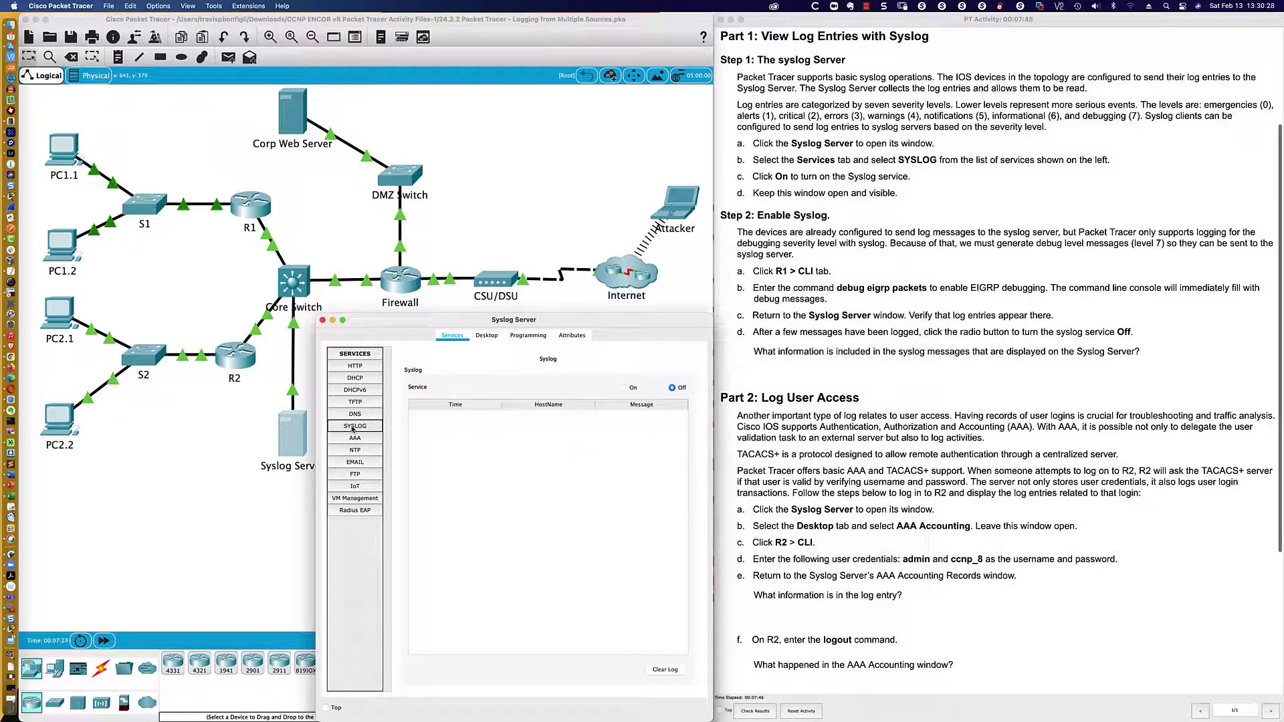
{"action": "left_click", "coordinate": [623, 389]}
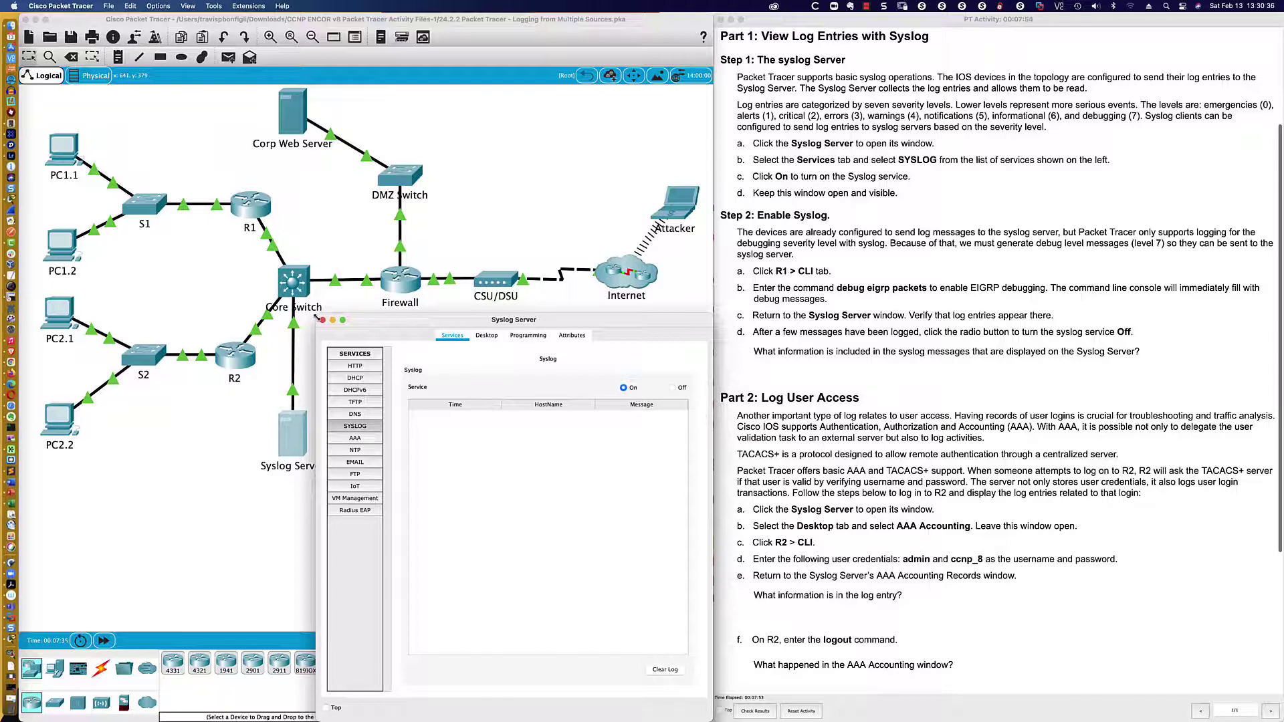
{"action": "mouse_move", "coordinate": [317, 316]}
{"action": "left_mouse_down"}
{"action": "mouse_move", "coordinate": [347, 319]}
{"action": "mouse_move", "coordinate": [328, 319]}
{"action": "left_mouse_up"}
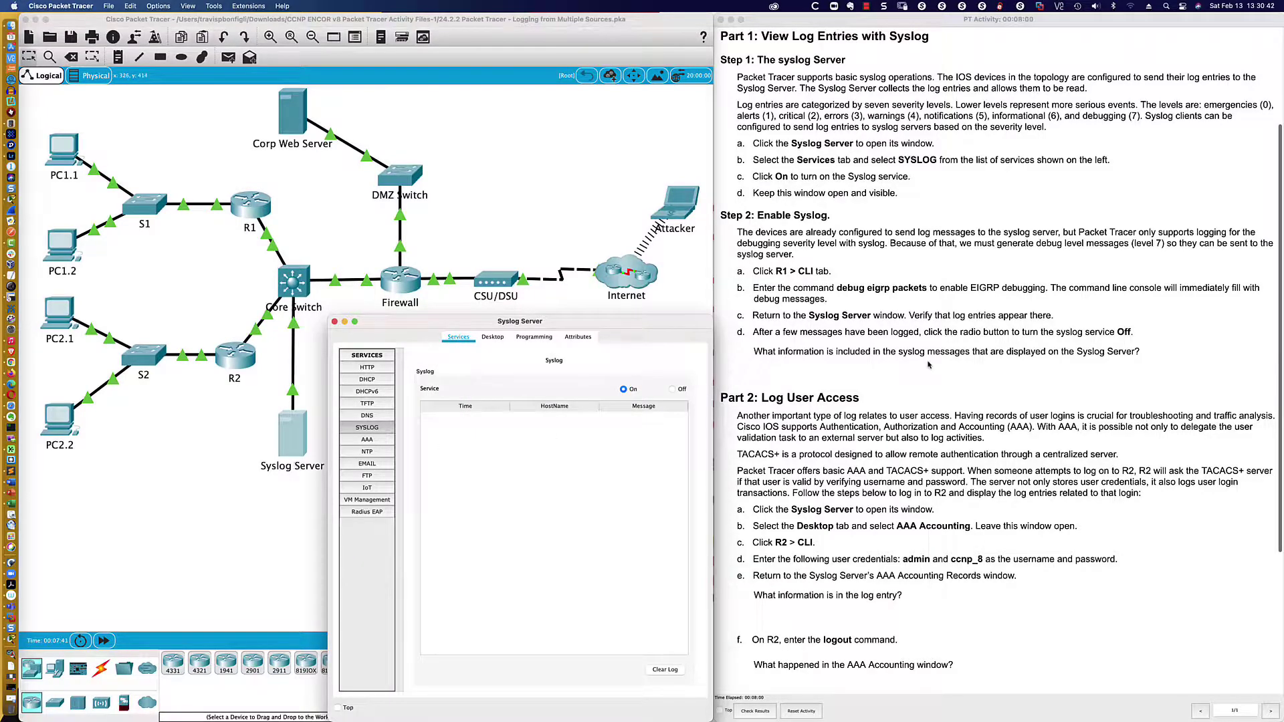
{"action": "scroll", "coordinate": [909, 362], "scroll_direction": "up", "scroll_amount": 5}
{"action": "scroll", "coordinate": [909, 362], "scroll_direction": "down", "scroll_amount": 1}
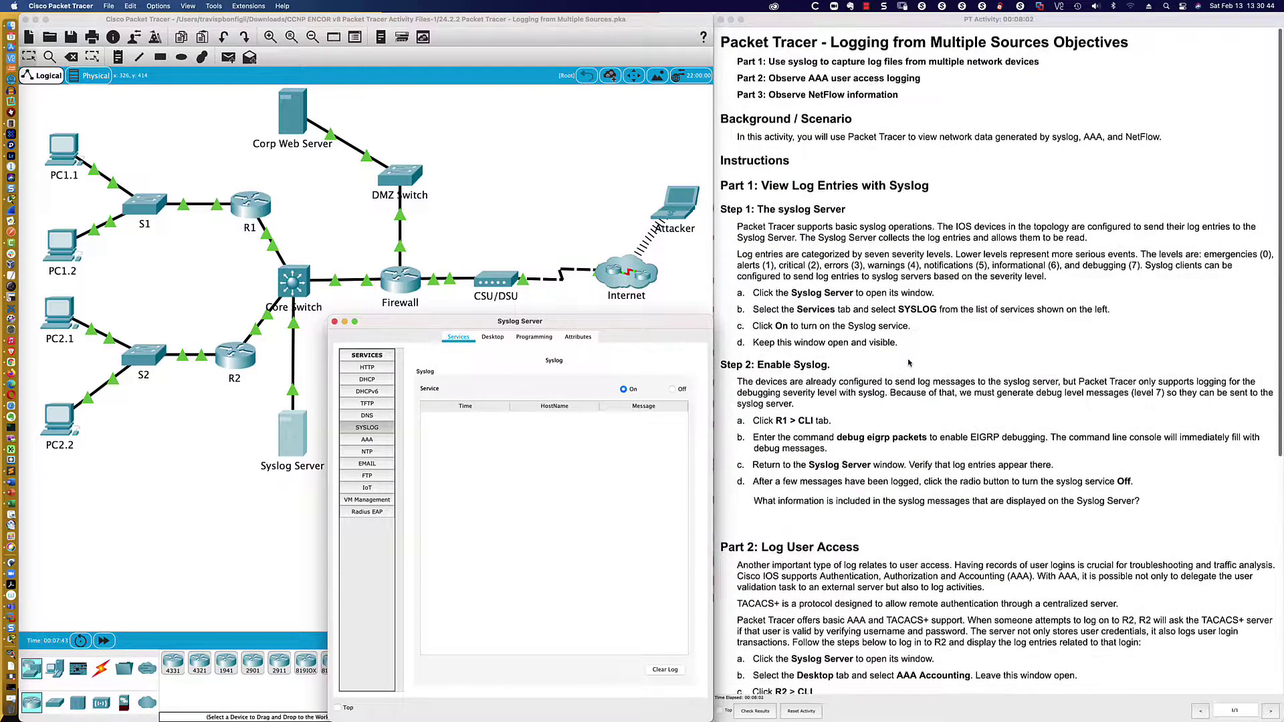
{"action": "scroll", "coordinate": [909, 363], "scroll_direction": "down", "scroll_amount": 5}
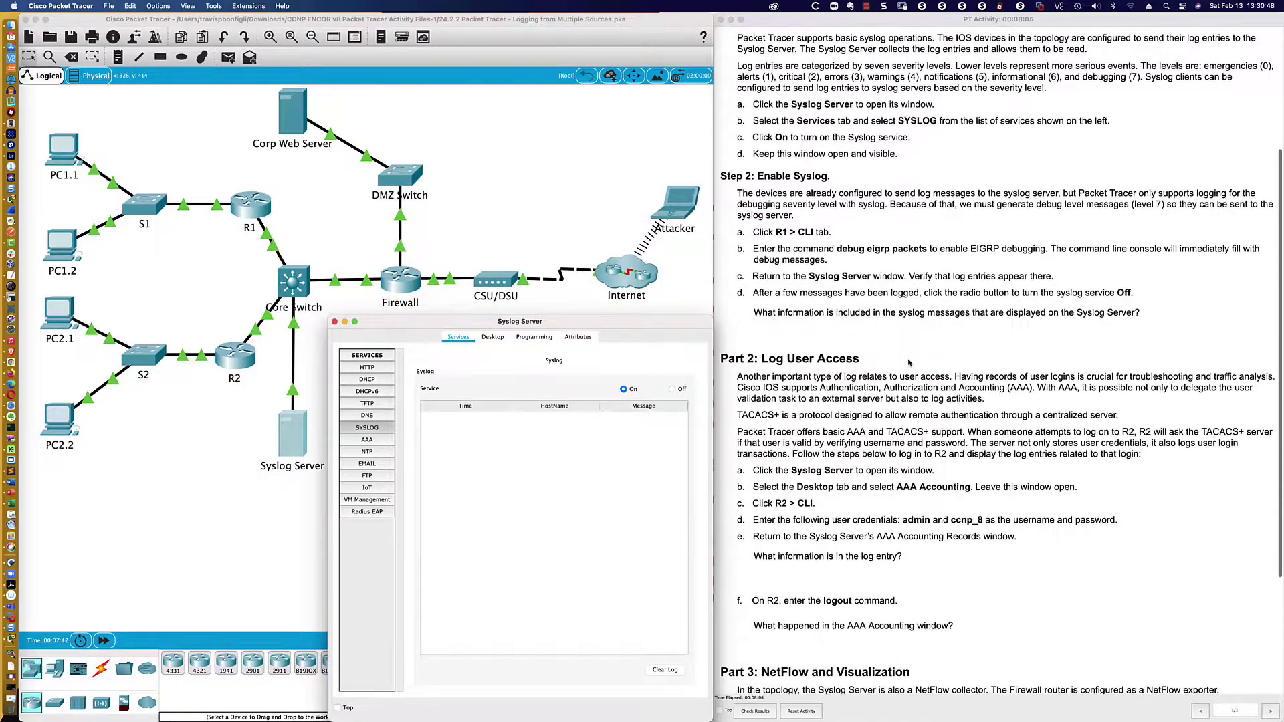
{"action": "left_click", "coordinate": [493, 338]}
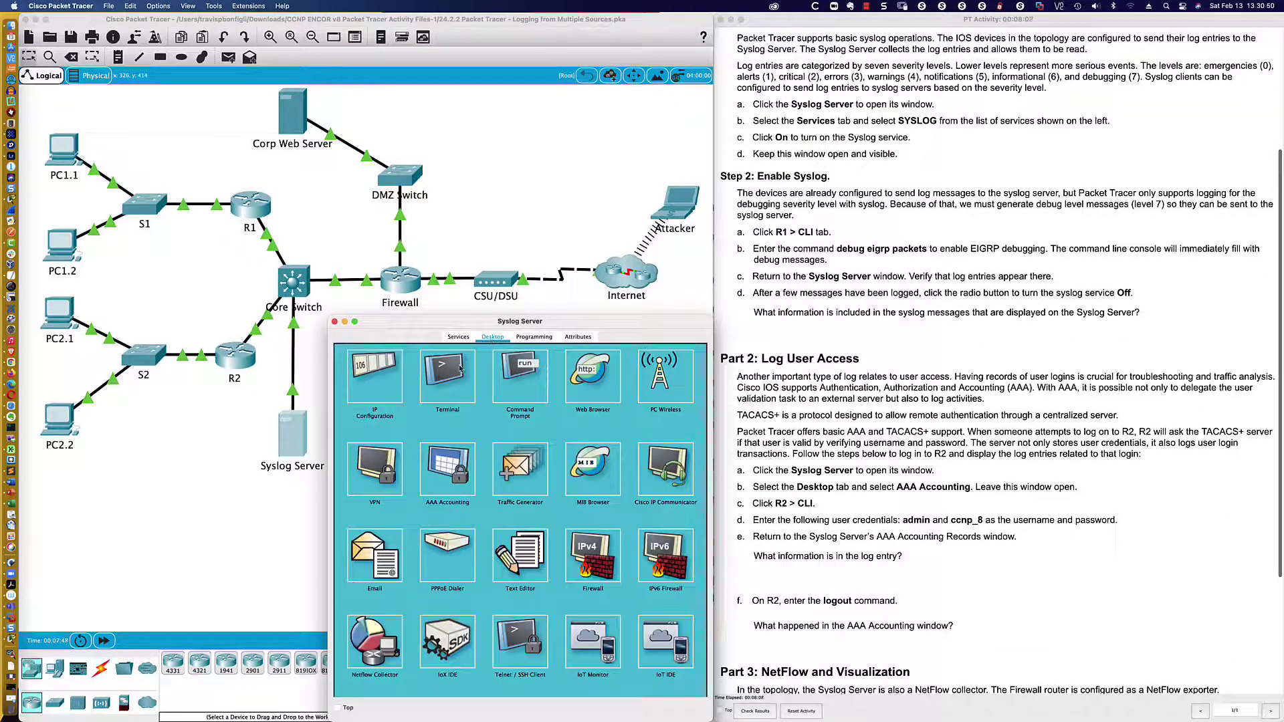
{"action": "left_click", "coordinate": [376, 378]}
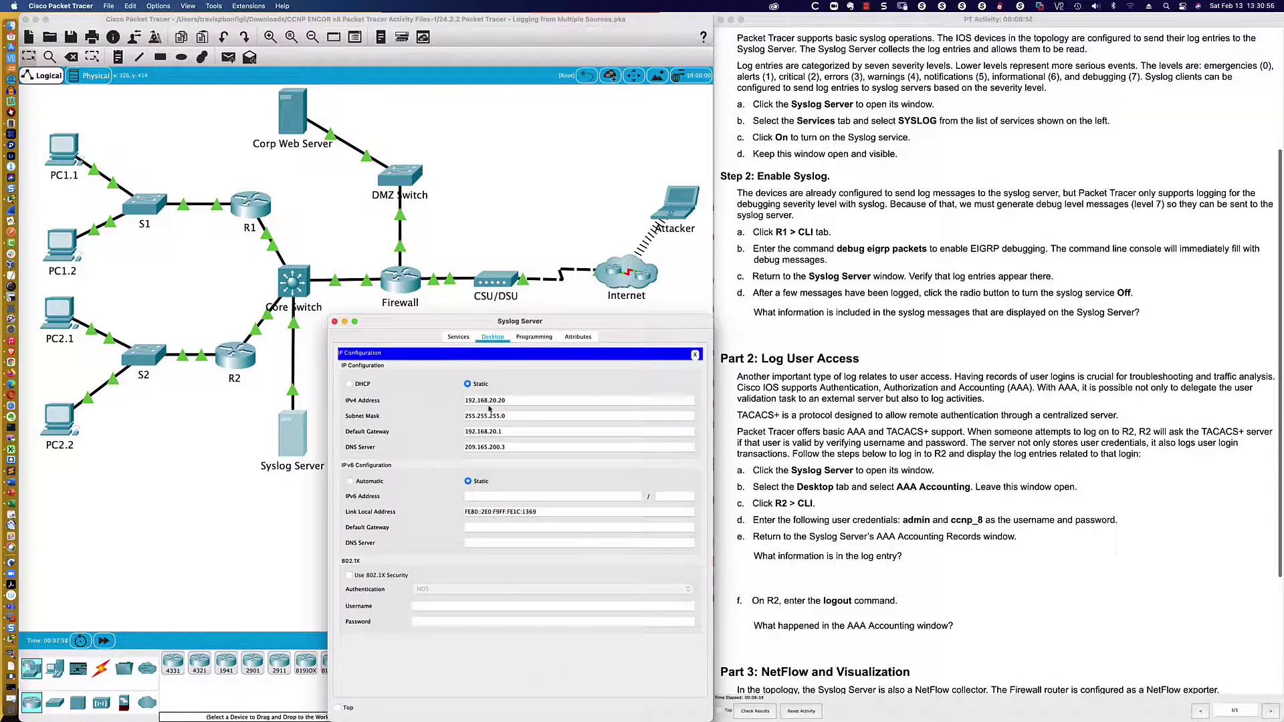
{"action": "left_click", "coordinate": [459, 337]}
{"action": "left_click", "coordinate": [378, 428]}
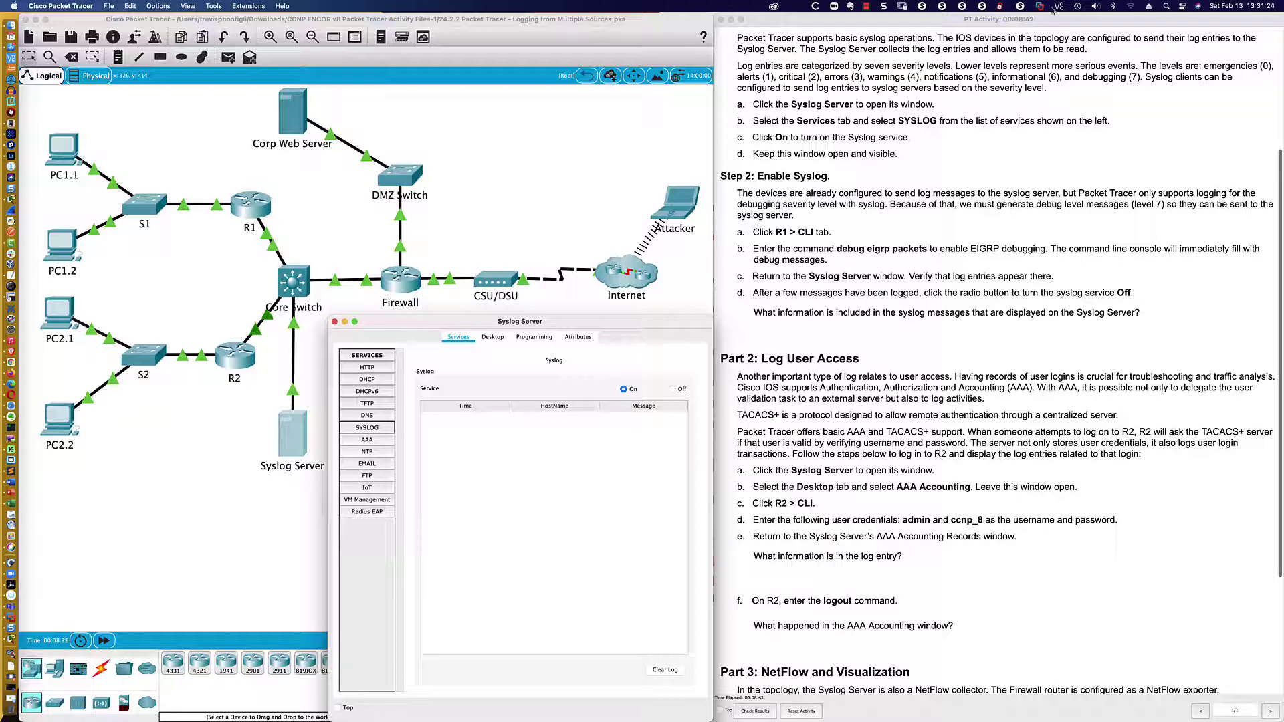
{"action": "left_click_drag", "start_coordinate": [1140, 65], "coordinate": [1144, 77]}
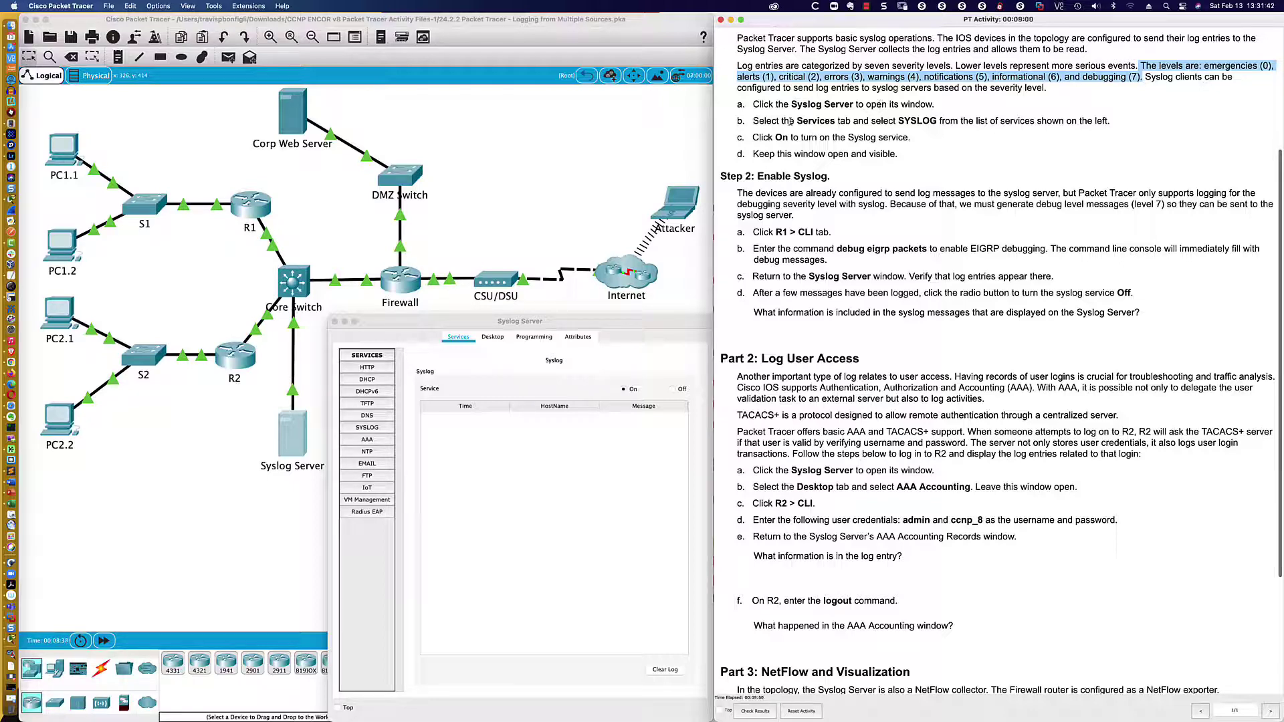
- Clear the highlight and scroll the activity instructions down to Part 3
{"action": "left_click", "coordinate": [791, 122]}
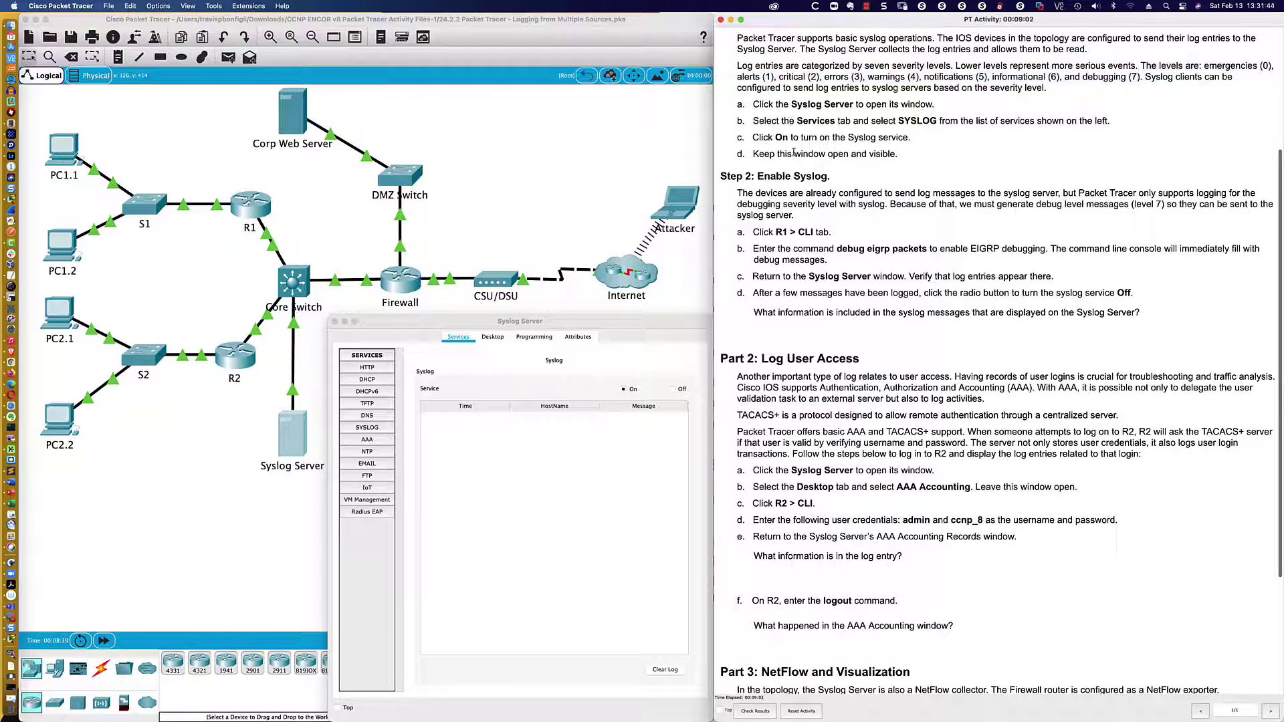
{"action": "scroll", "coordinate": [794, 153], "scroll_direction": "down", "scroll_amount": 5}
{"action": "scroll", "coordinate": [794, 158], "scroll_direction": "down", "scroll_amount": 1}
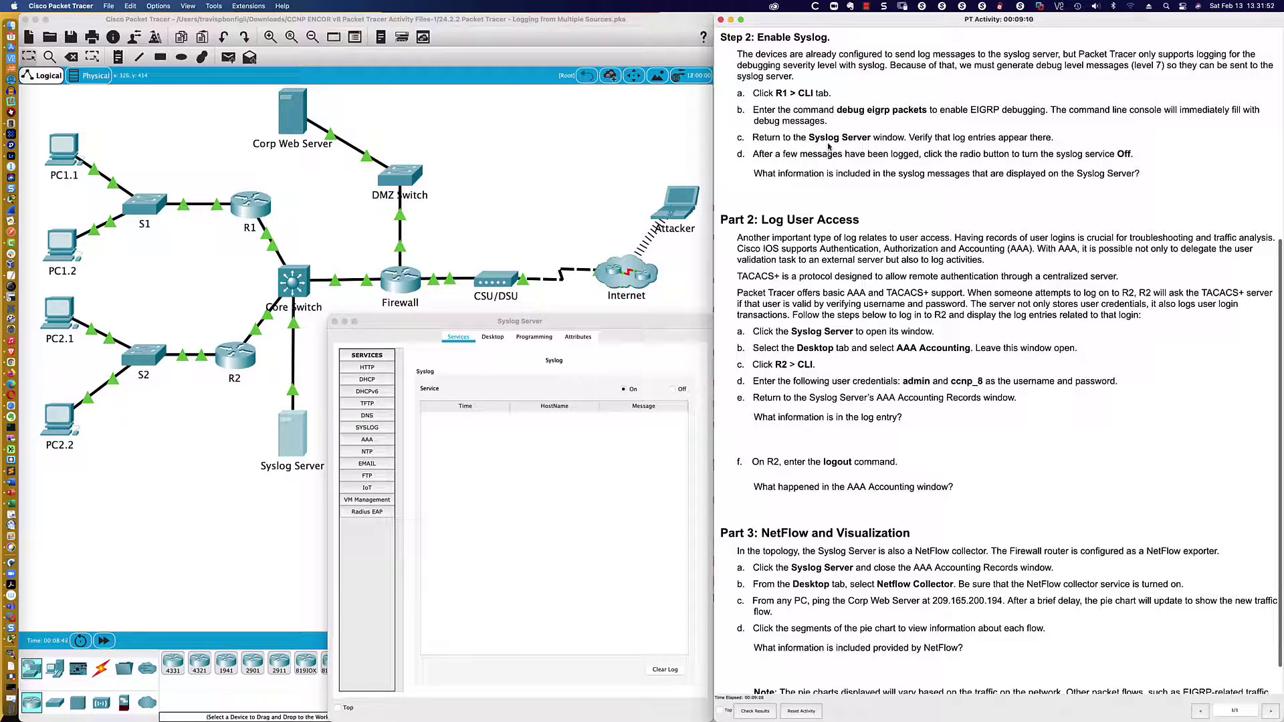
{"action": "scroll", "coordinate": [828, 146], "scroll_direction": "down", "scroll_amount": 1}
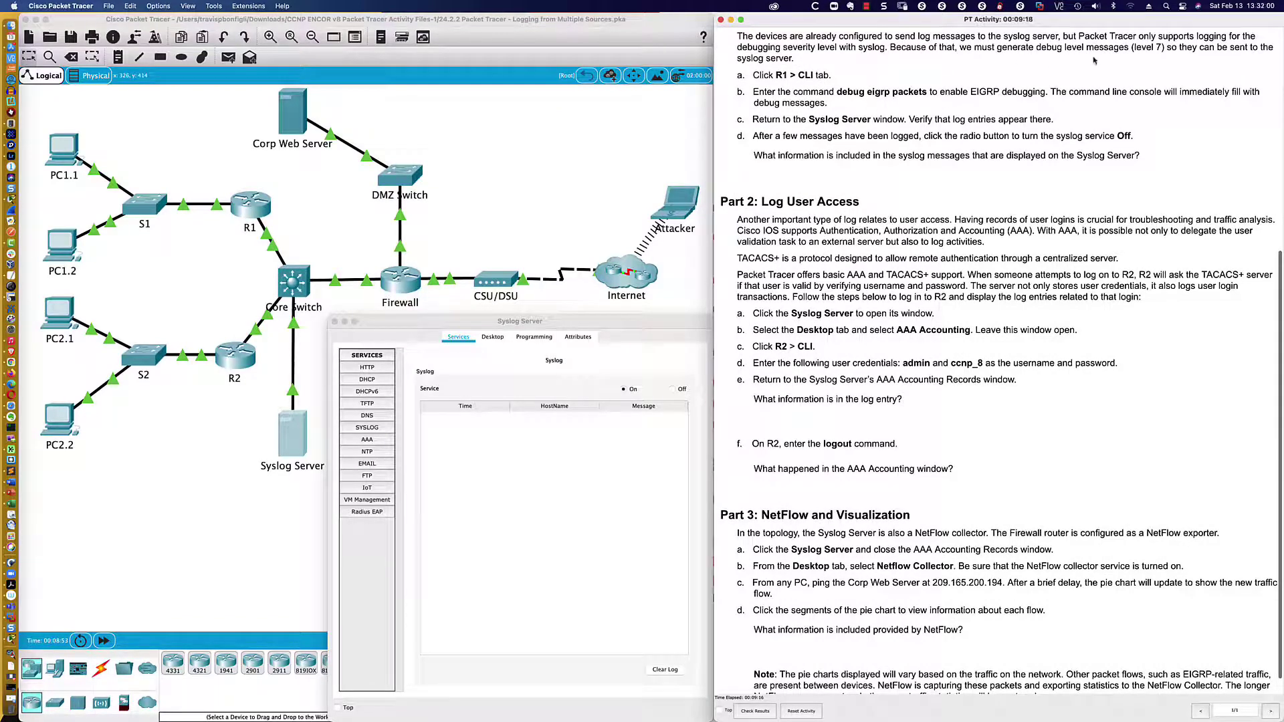
{"action": "scroll", "coordinate": [1055, 67], "scroll_direction": "down", "scroll_amount": 2}
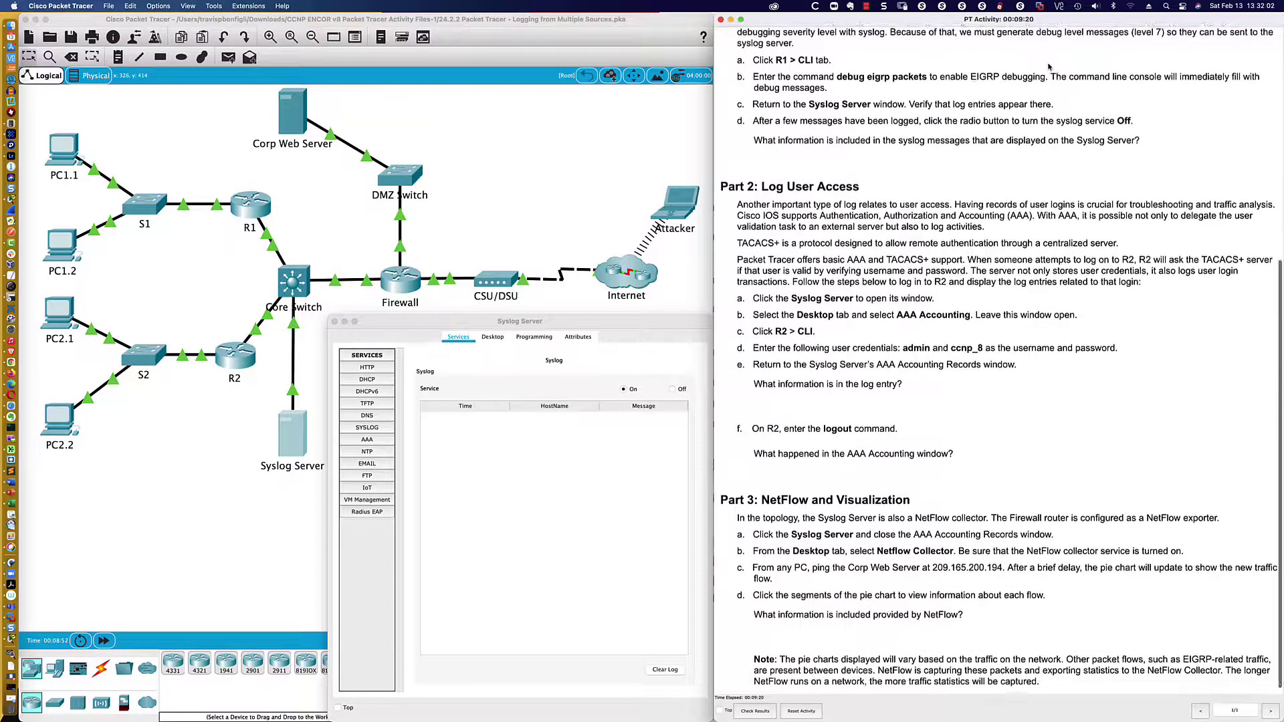
{"action": "scroll", "coordinate": [1048, 65], "scroll_direction": "up", "scroll_amount": 2}
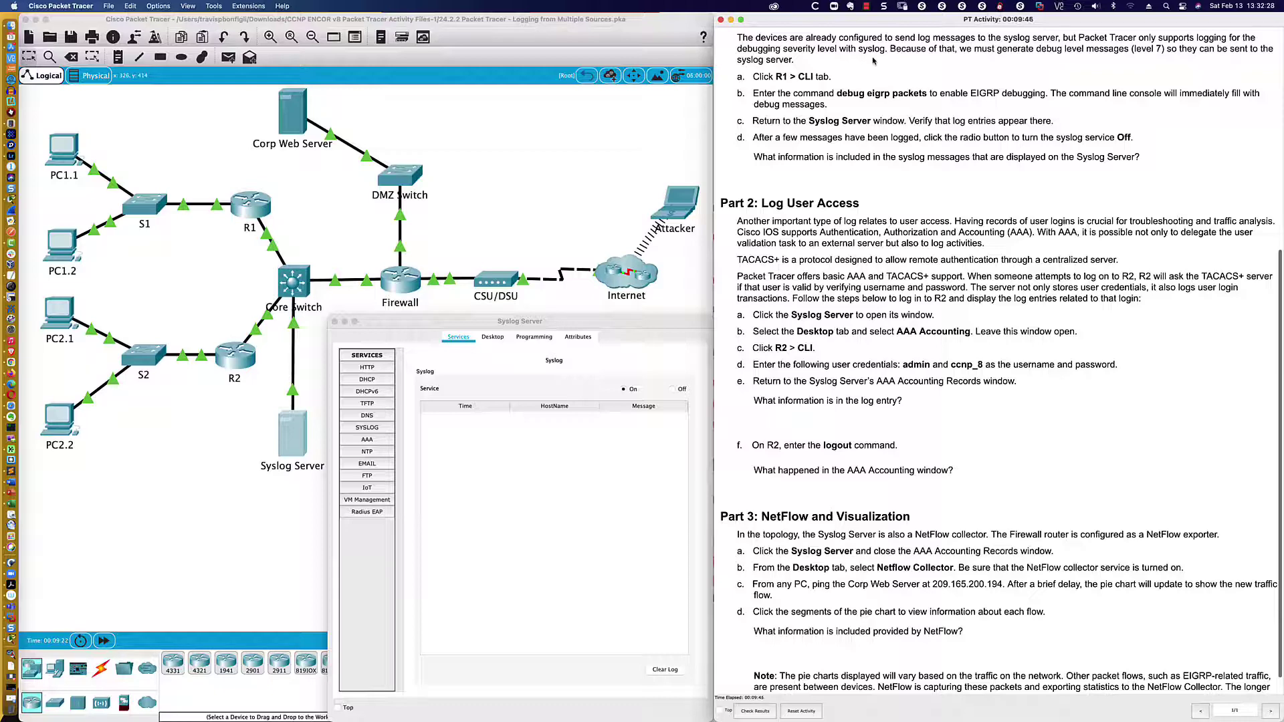
{"action": "scroll", "coordinate": [872, 61], "scroll_direction": "down", "scroll_amount": 1}
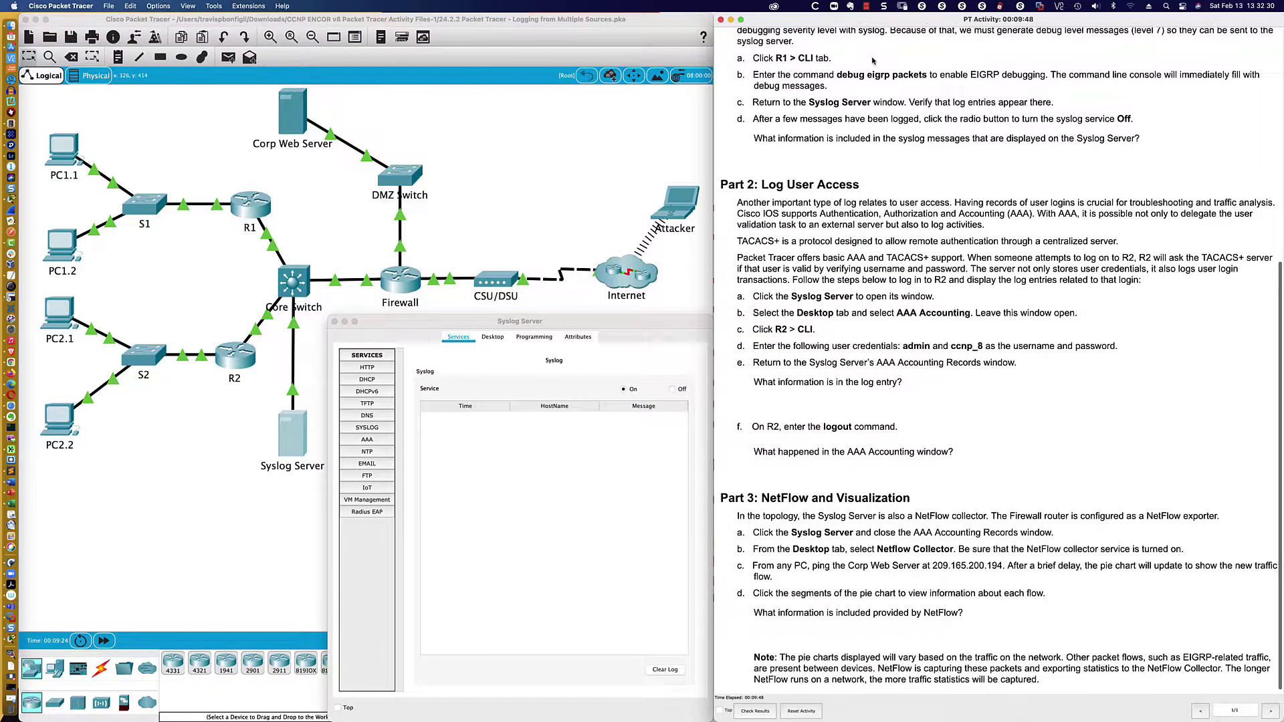
{"action": "scroll", "coordinate": [873, 61], "scroll_direction": "down", "scroll_amount": 1}
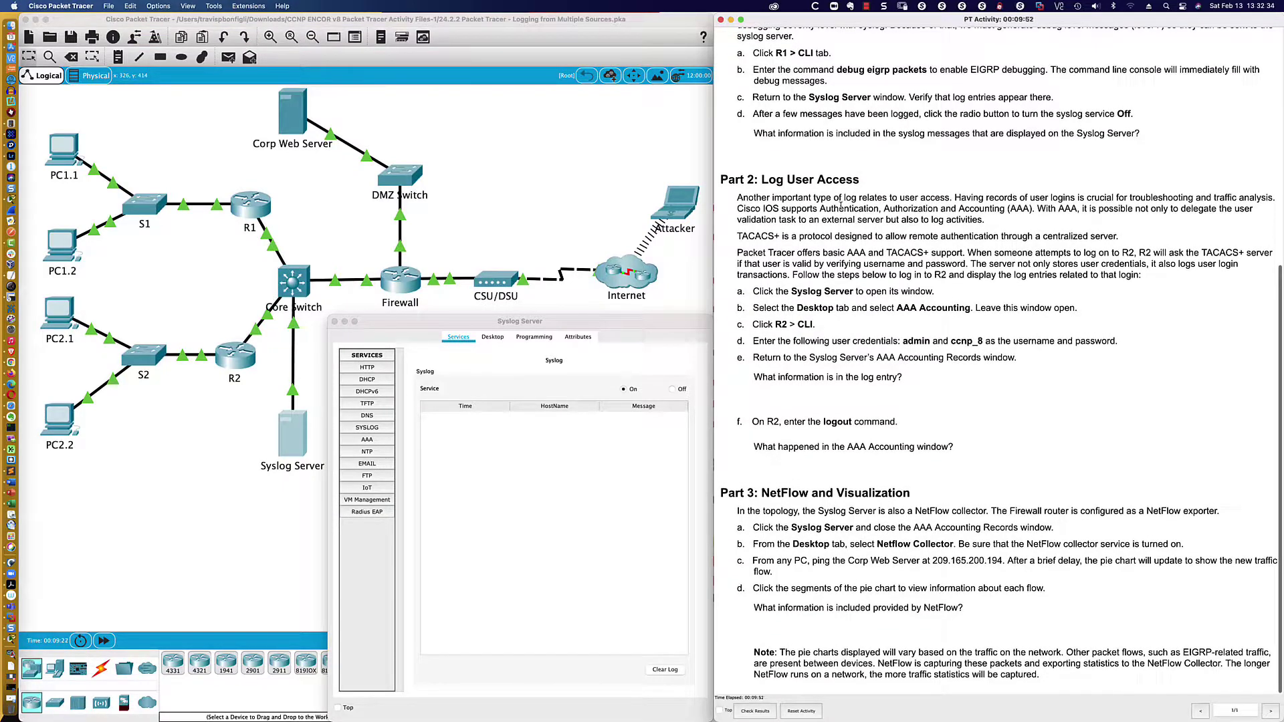
- Open R1's console and arrange it alongside the Syslog Server window
{"action": "left_click", "coordinate": [234, 215]}
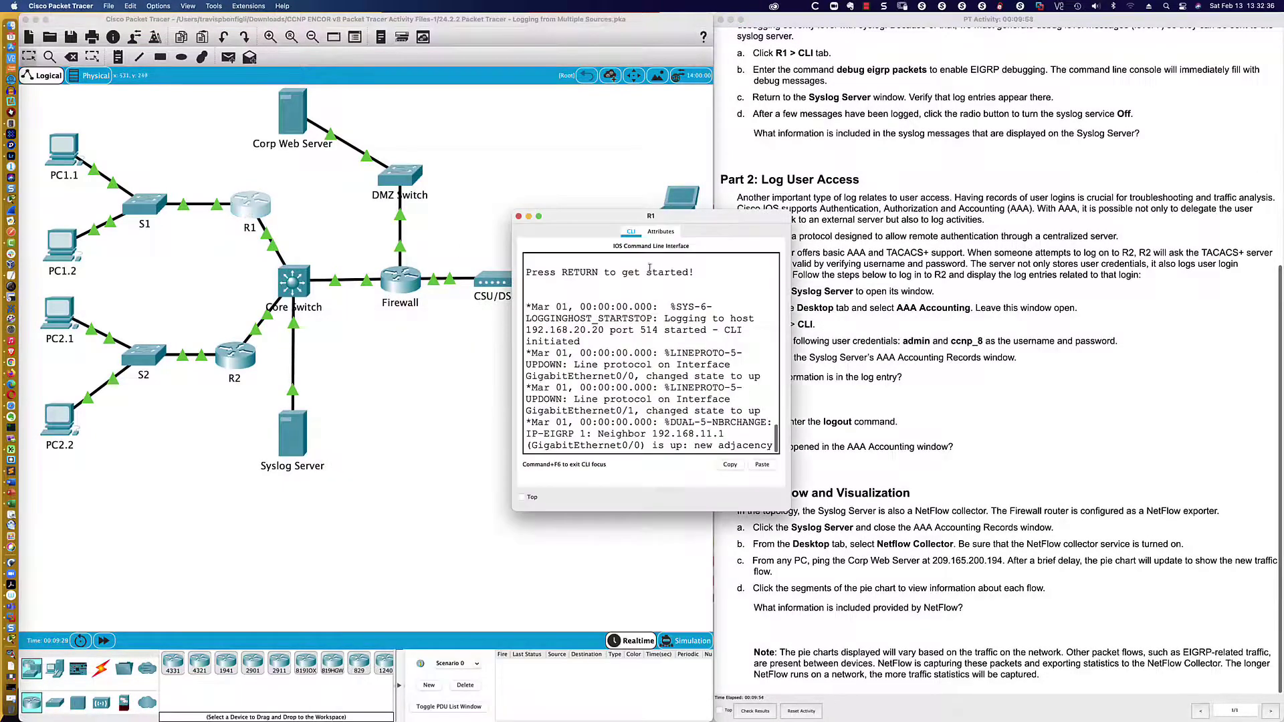
{"action": "left_click_drag", "start_coordinate": [627, 222], "coordinate": [135, 448]}
{"action": "left_click_drag", "start_coordinate": [295, 439], "coordinate": [696, 414]}
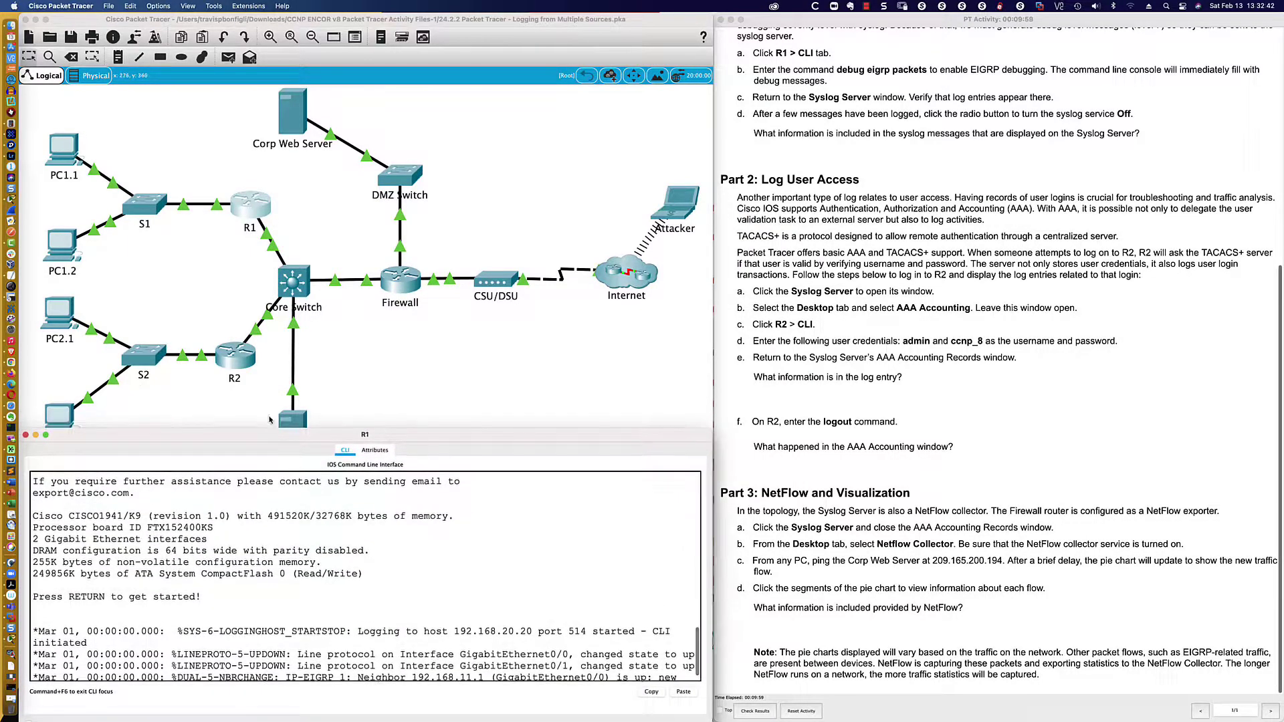
{"action": "left_click", "coordinate": [294, 421]}
{"action": "left_click", "coordinate": [293, 422]}
{"action": "left_click_drag", "start_coordinate": [506, 288], "coordinate": [790, 338]}
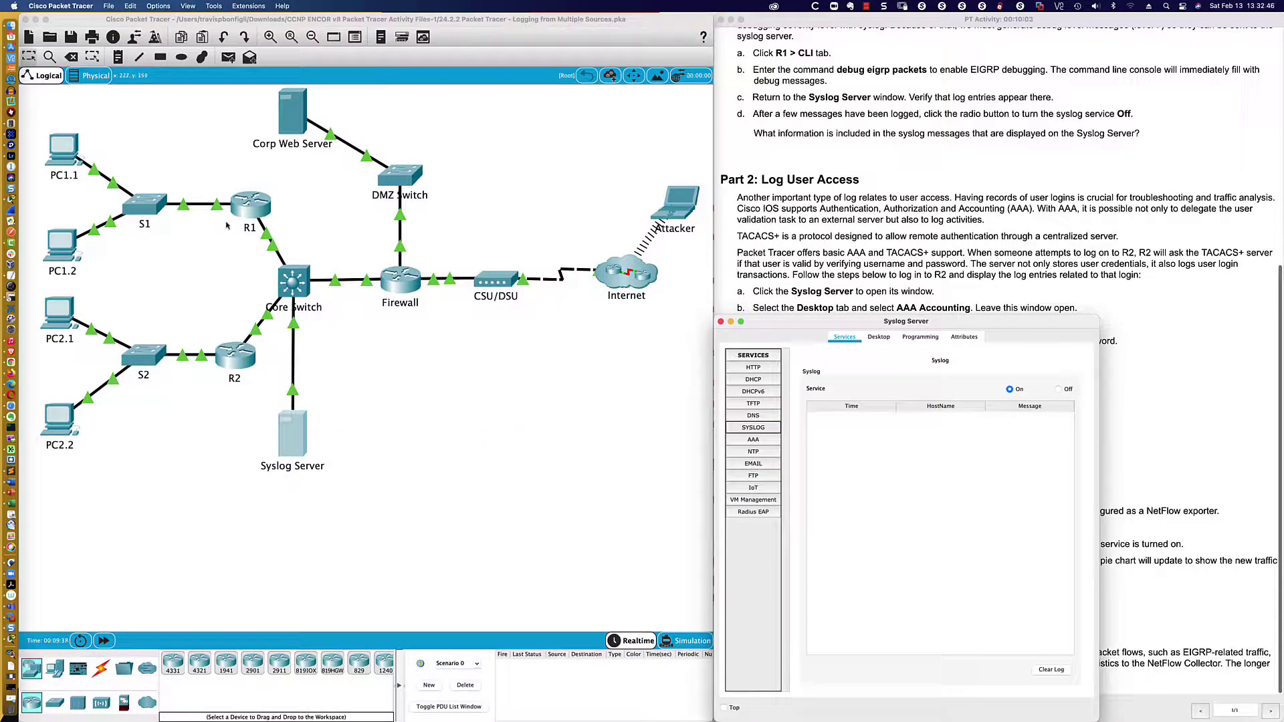
{"action": "left_click", "coordinate": [251, 206]}
{"action": "left_click_drag", "start_coordinate": [448, 430], "coordinate": [452, 319]}
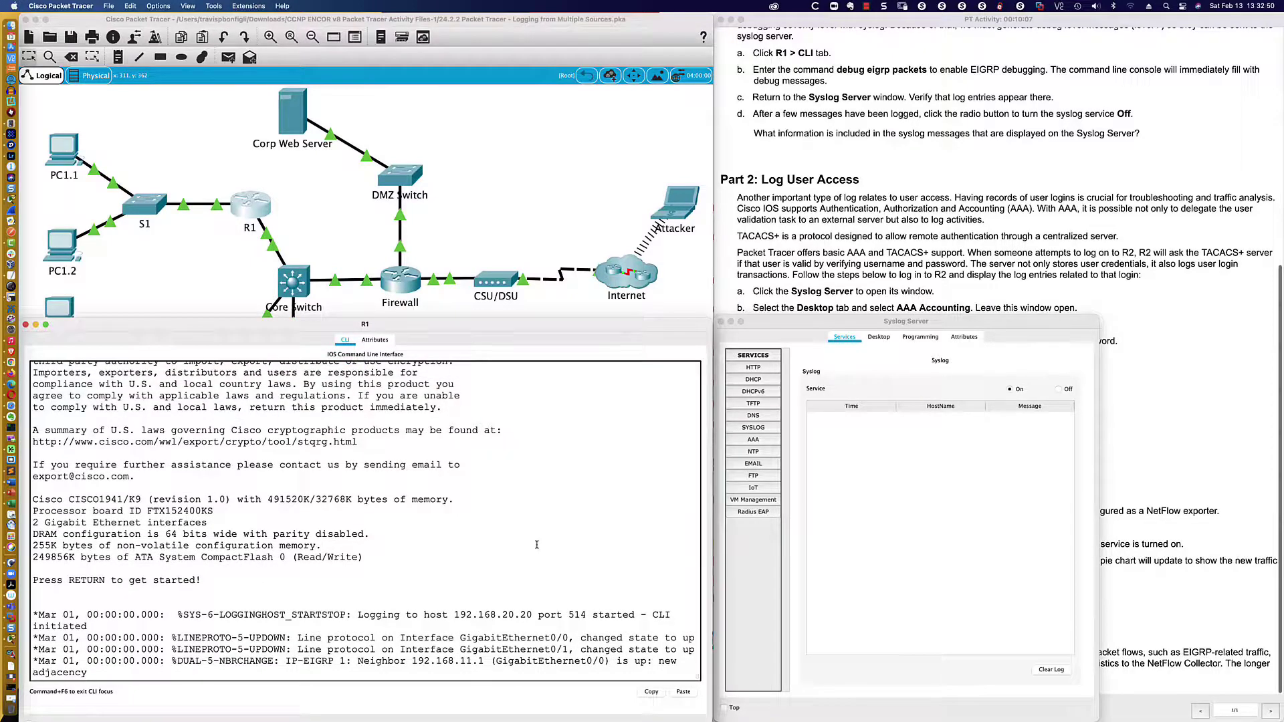
- Enable R1 and list its EIGRP neighbour 192.168.11.1 on Gig0/0, then enter 'sh ip route eigrp'
{"action": "key", "text": "Return"}
{"action": "key", "text": "Return"}
{"action": "key", "text": "Return"}
{"action": "key", "text": "Return"}
{"action": "type", "text": "en"}
{"action": "key", "text": "Return"}
{"action": "key", "text": "Return"}
{"action": "key", "text": "Return"}
{"action": "key", "text": "Return"}
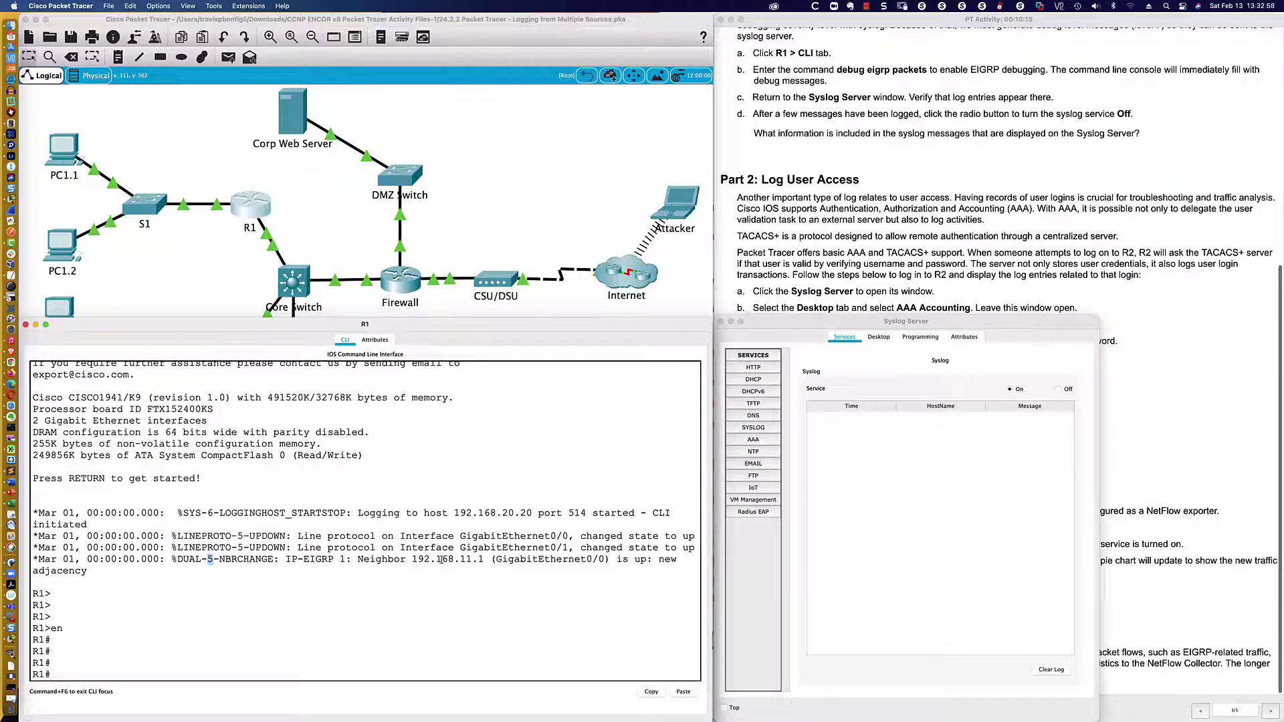
{"action": "left_click", "coordinate": [331, 614]}
{"action": "type", "text": "sh ip eibrp neigh"}
{"action": "key", "text": "Return"}
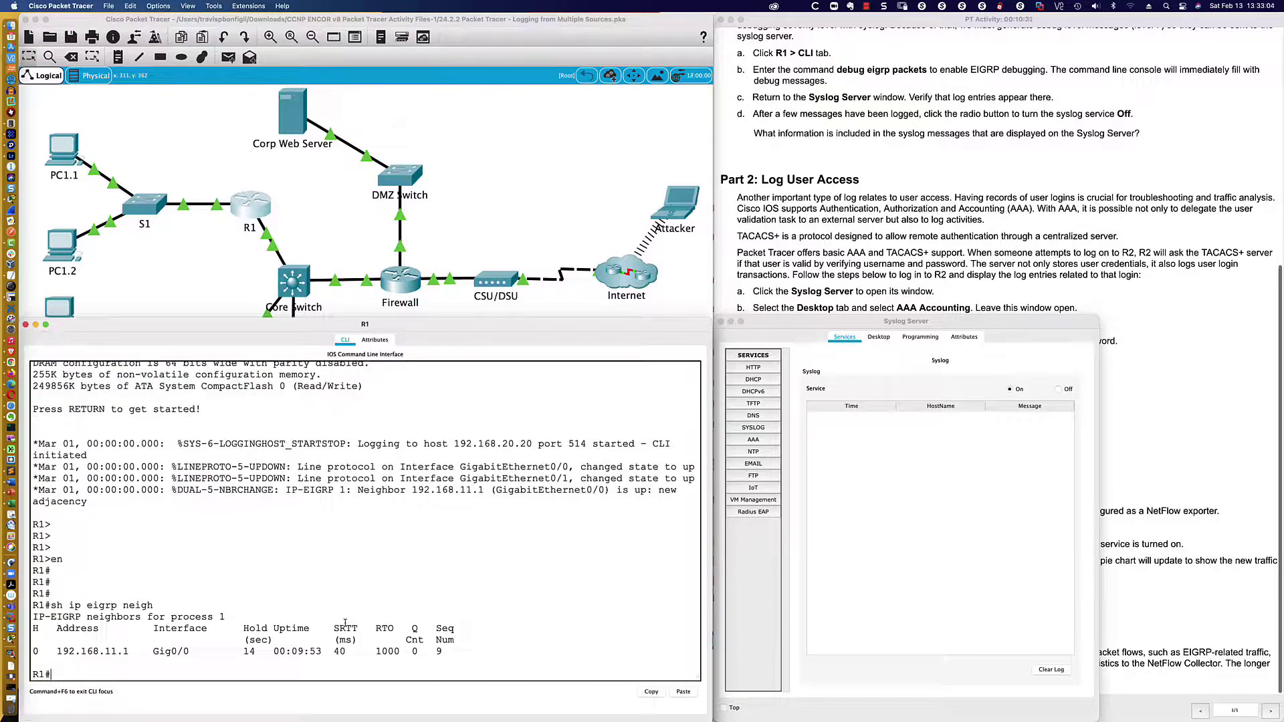
{"action": "key", "text": "Return"}
{"action": "key", "text": "Return"}
{"action": "key", "text": "Return"}
{"action": "type", "text": "sh ip route"}
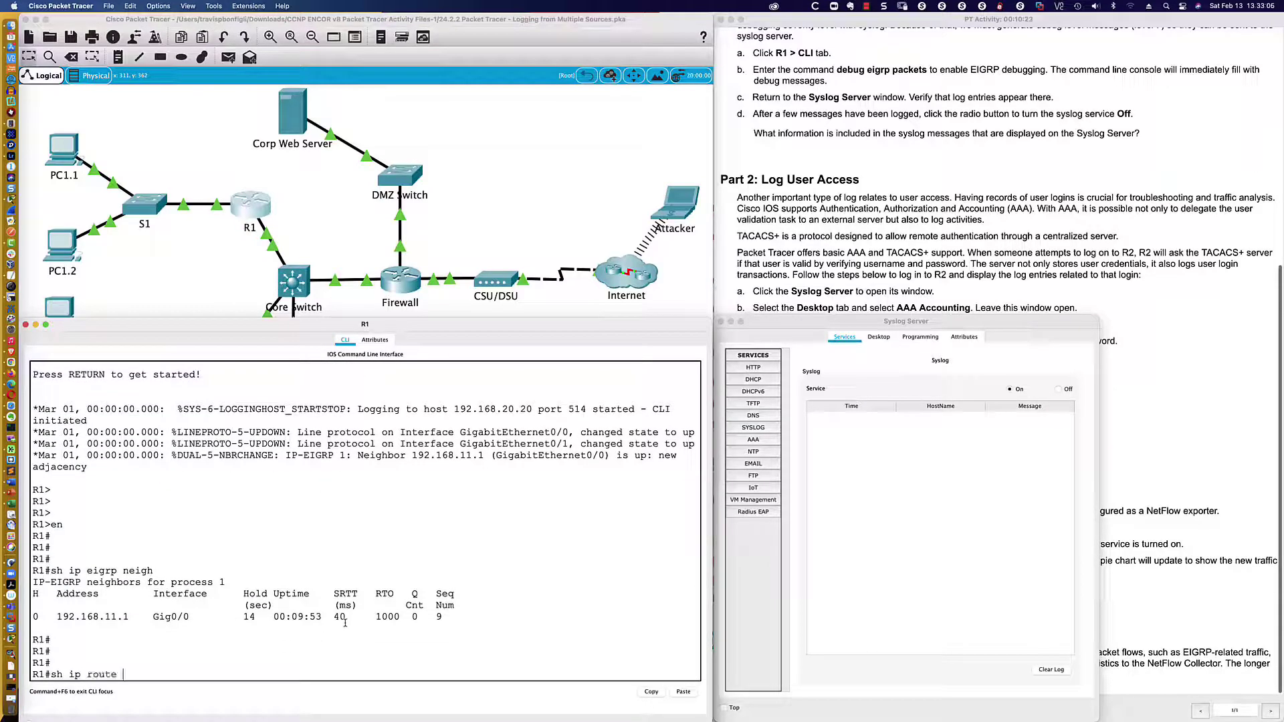
{"action": "type", "text": " eigrp"}
{"action": "key", "text": "Return"}
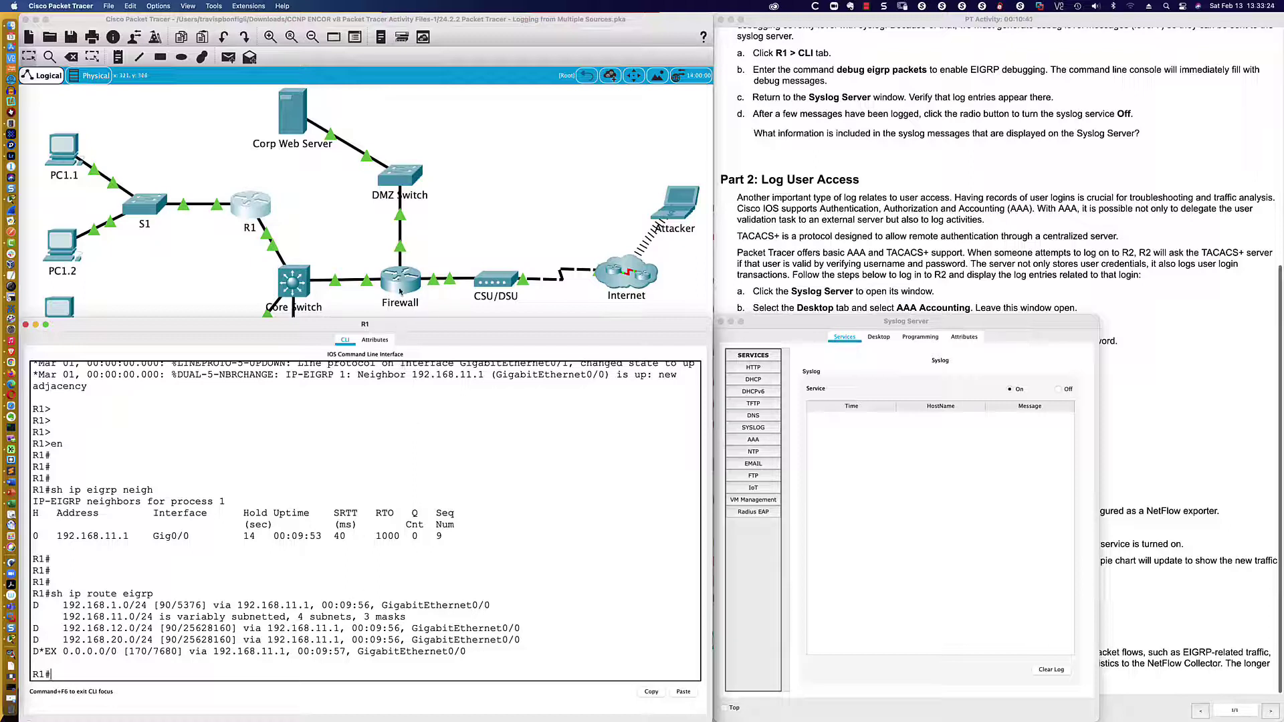
- Enable the Firewall and show its full routing table, then only its EIGRP routes
{"action": "left_click", "coordinate": [397, 294]}
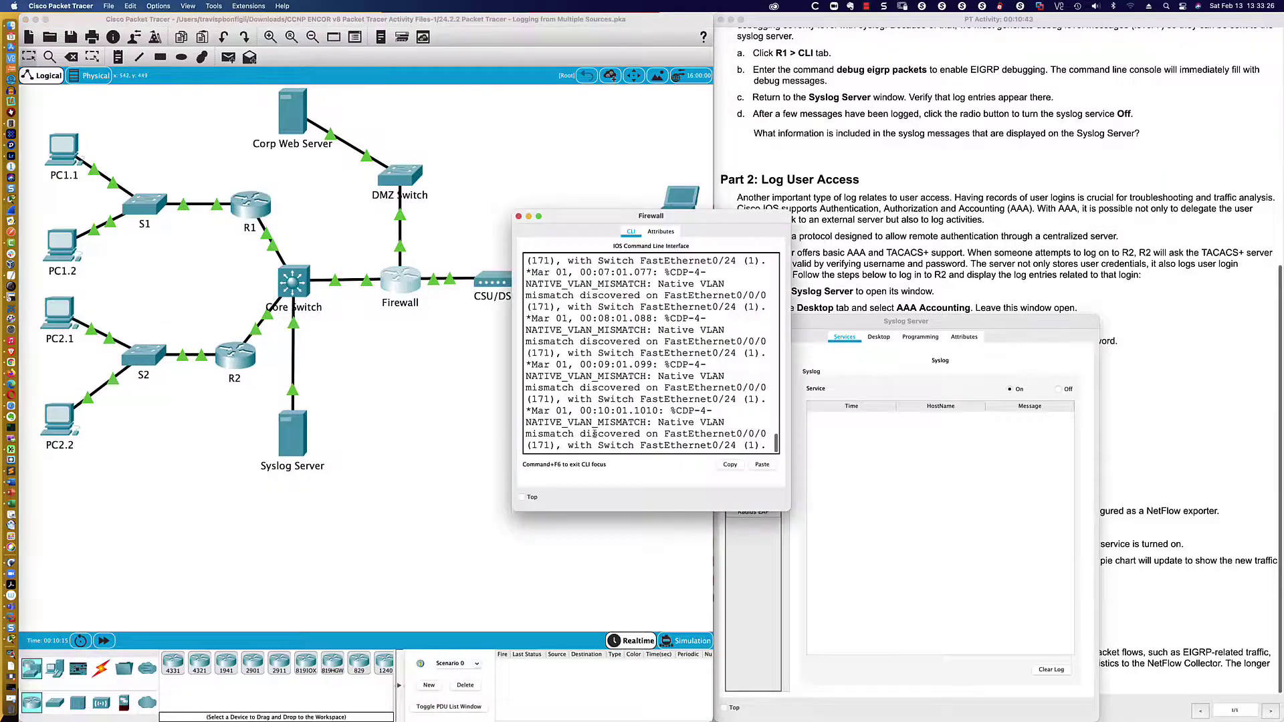
{"action": "key", "text": "Return"}
{"action": "key", "text": "Return"}
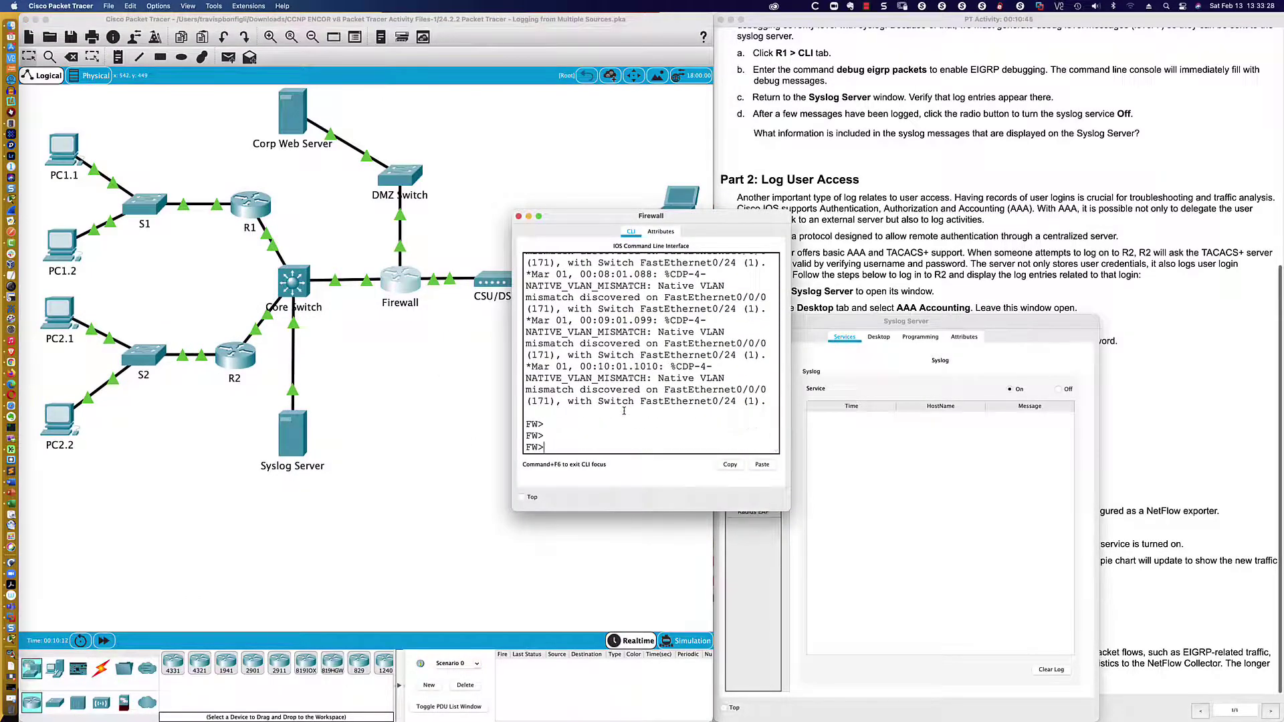
{"action": "type", "text": "en"}
{"action": "key", "text": "Return"}
{"action": "key", "text": "Return"}
{"action": "key", "text": "Return"}
{"action": "key", "text": "Return"}
{"action": "type", "text": "sh ip ro"}
{"action": "key", "text": "Return"}
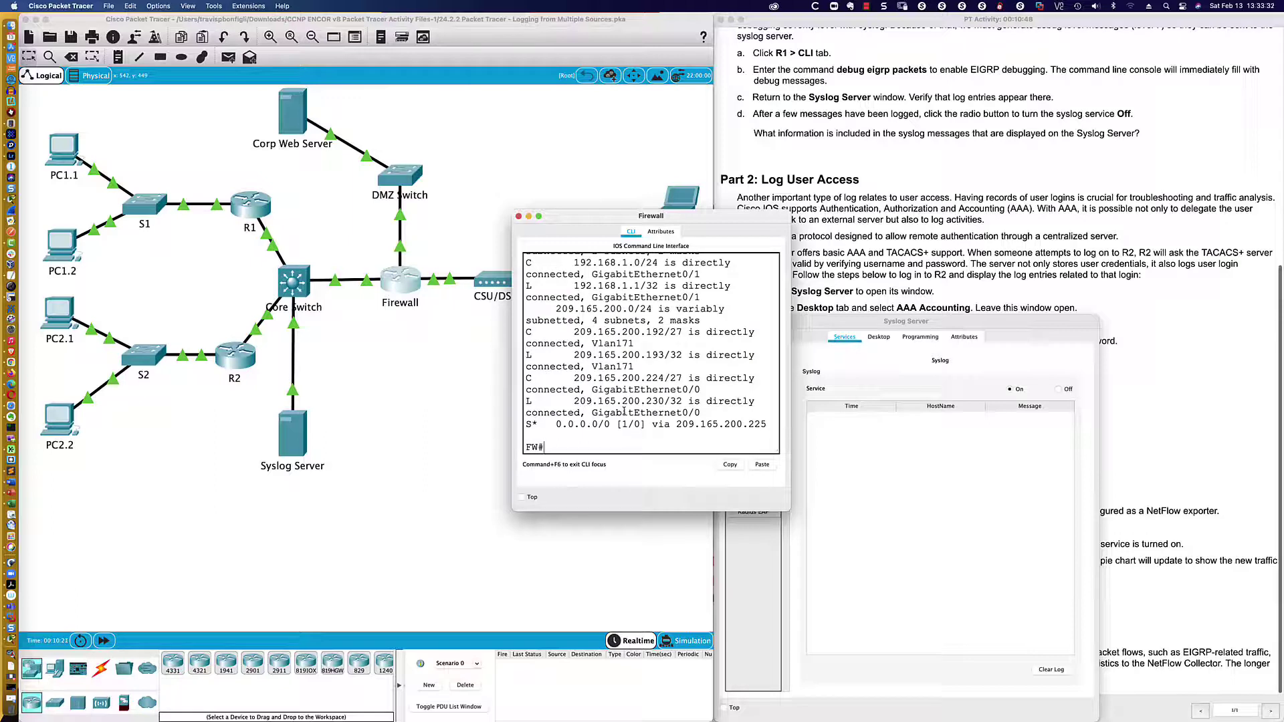
{"action": "type", "text": "sh ip route eigrp"}
{"action": "key", "text": "Return"}
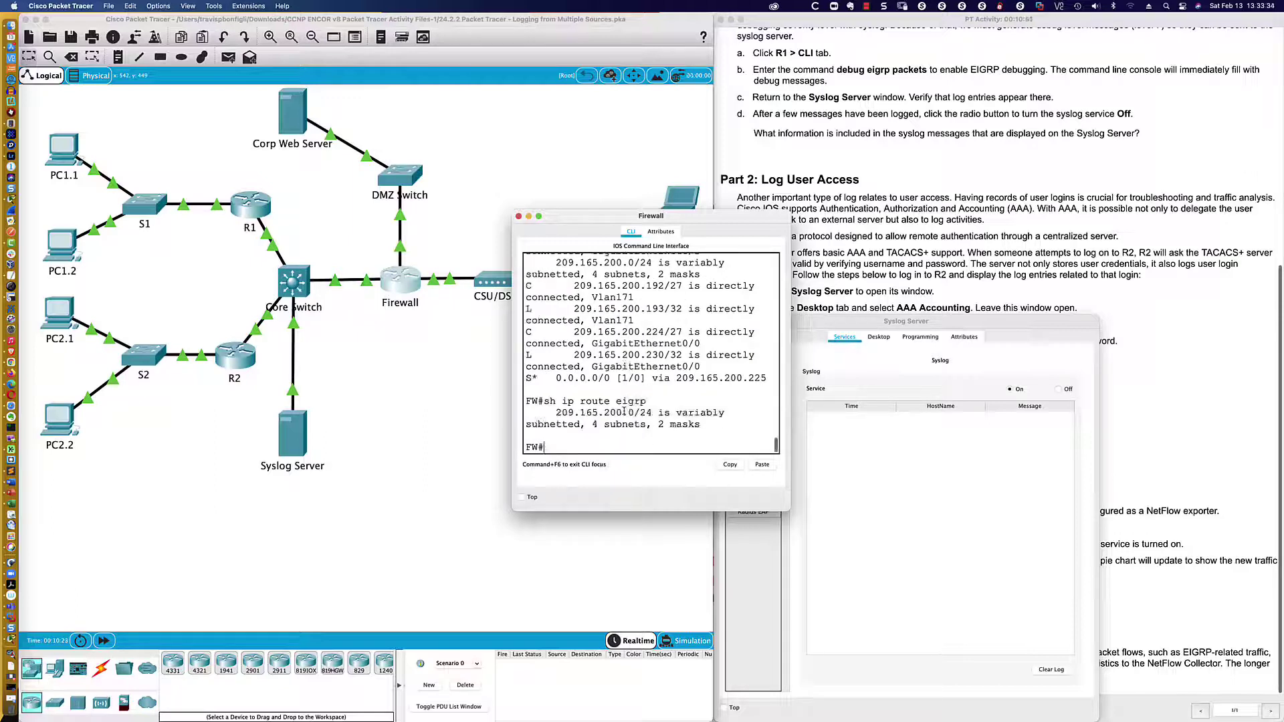
{"action": "left_click", "coordinate": [519, 216]}
- Enable the Core Switch and show its EIGRP neighbours 192.168.11.2 and 192.168.12.2
{"action": "left_click", "coordinate": [292, 282]}
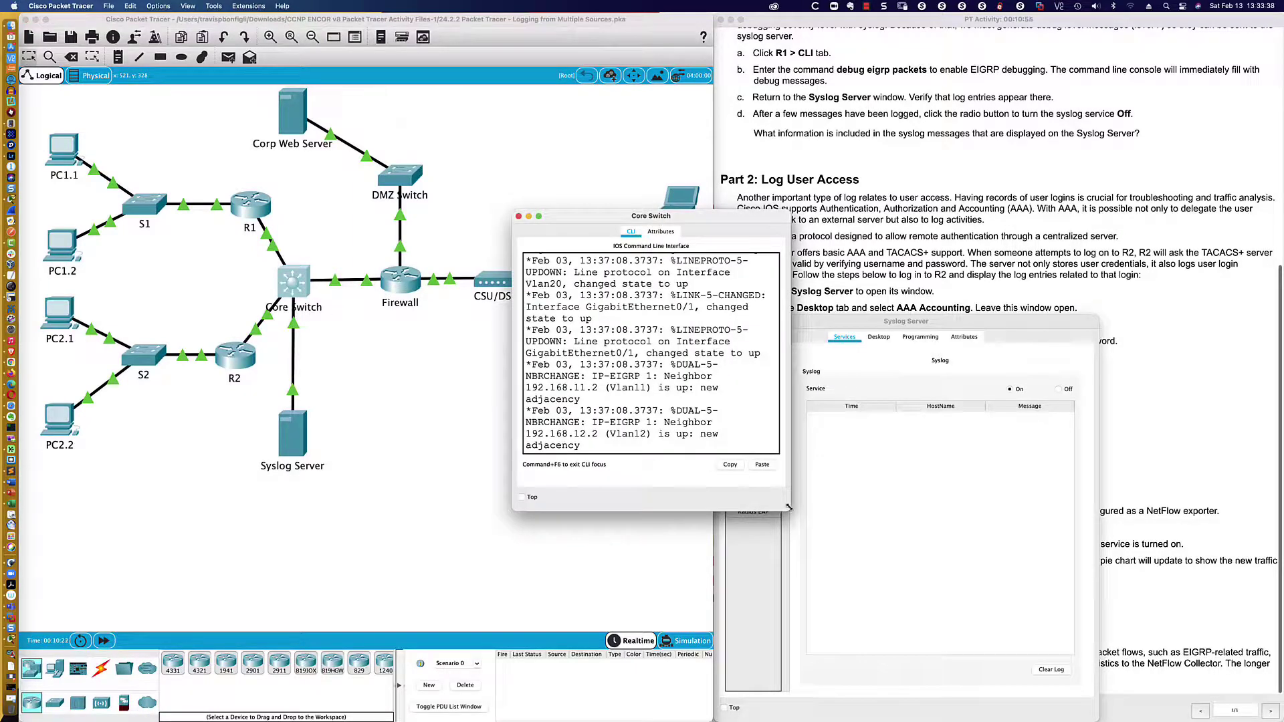
{"action": "left_click_drag", "start_coordinate": [789, 508], "coordinate": [1073, 511]}
{"action": "key", "text": "Return"}
{"action": "key", "text": "Return"}
{"action": "key", "text": "Return"}
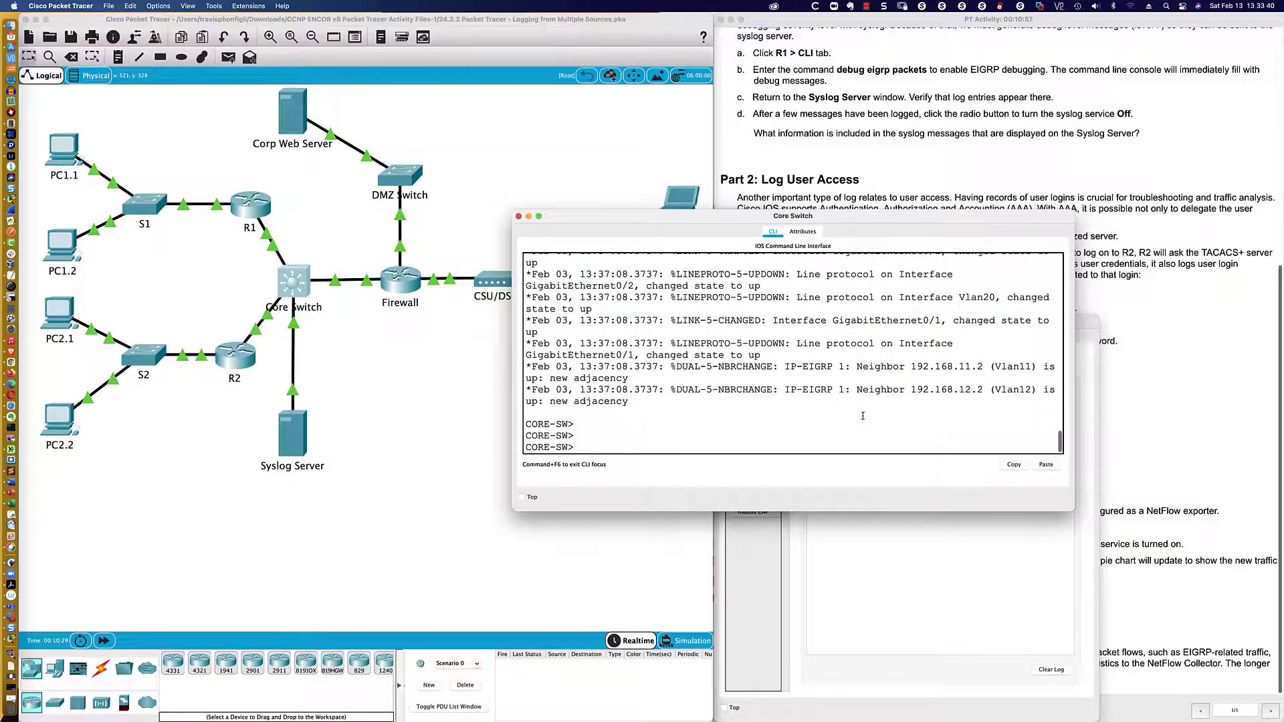
{"action": "type", "text": "en"}
{"action": "key", "text": "Return"}
{"action": "type", "text": "sh ip ei"}
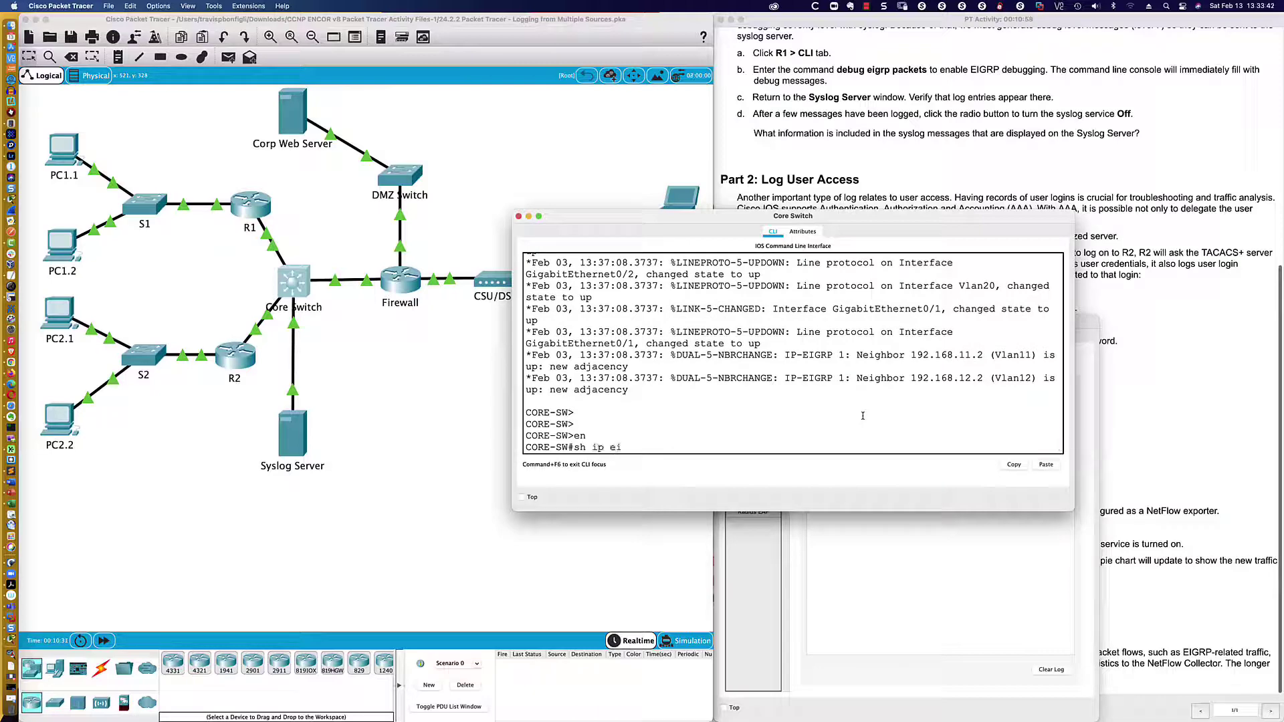
{"action": "type", "text": "grp"}
{"action": "key", "text": "Return"}
{"action": "key", "text": "Up"}
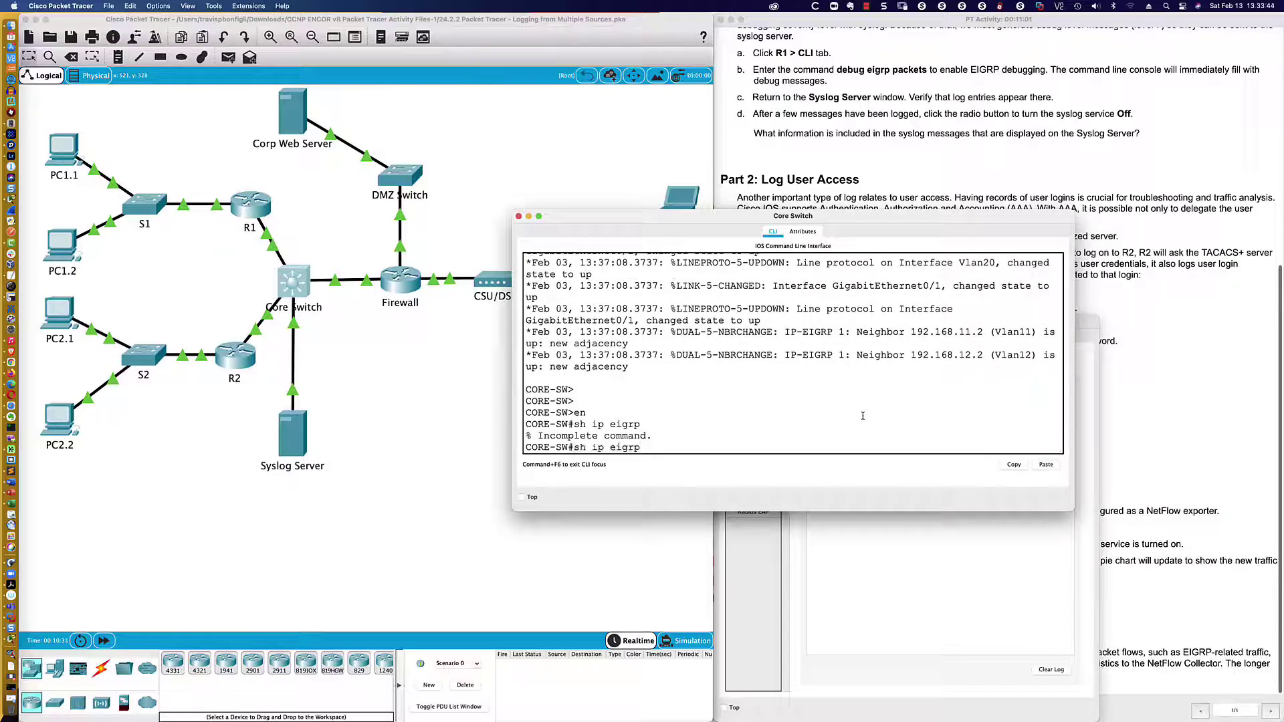
{"action": "type", "text": "neigh"}
{"action": "key", "text": "Return"}
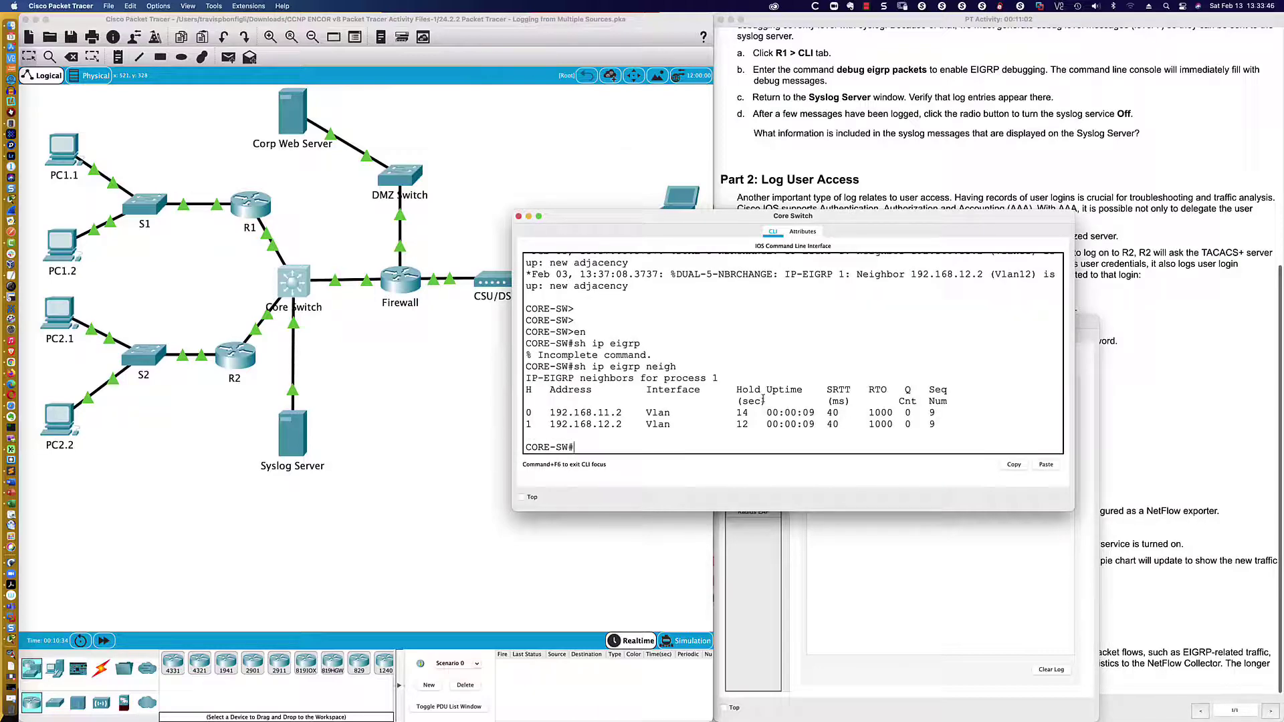
- Bring up R1's console side by side with the Syslog Server window
{"action": "left_click", "coordinate": [436, 341]}
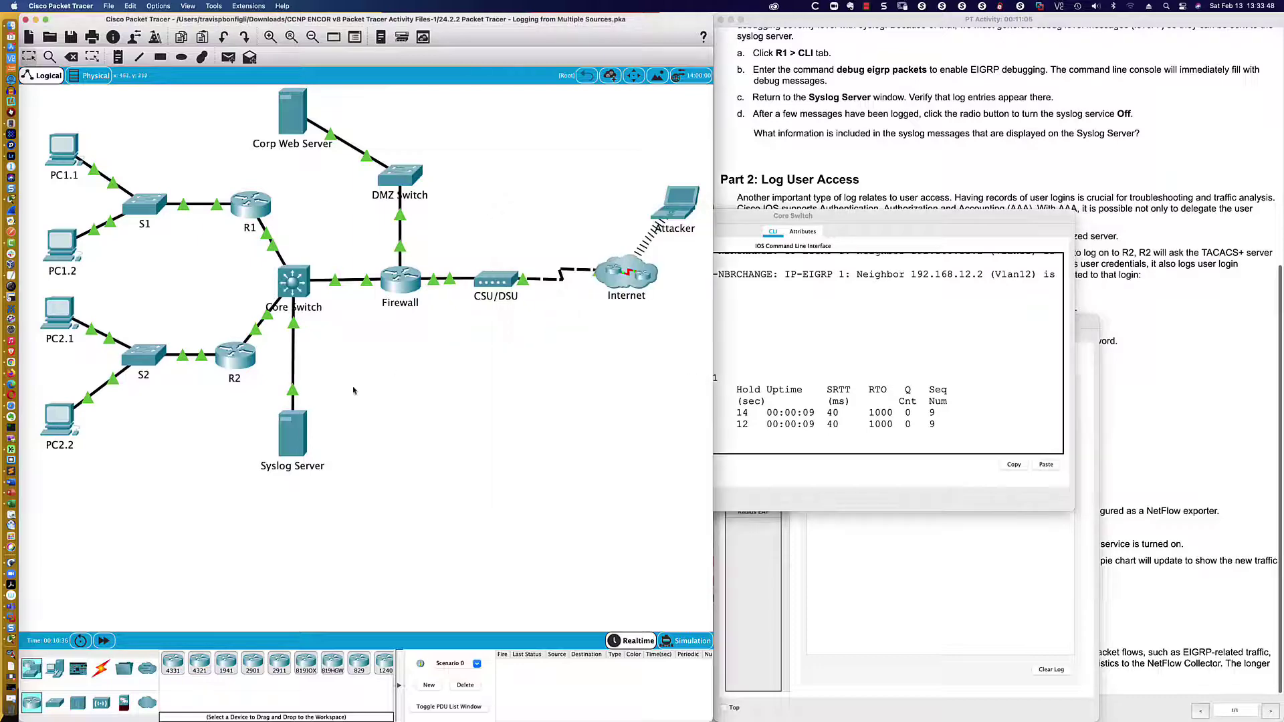
{"action": "left_click", "coordinate": [257, 215]}
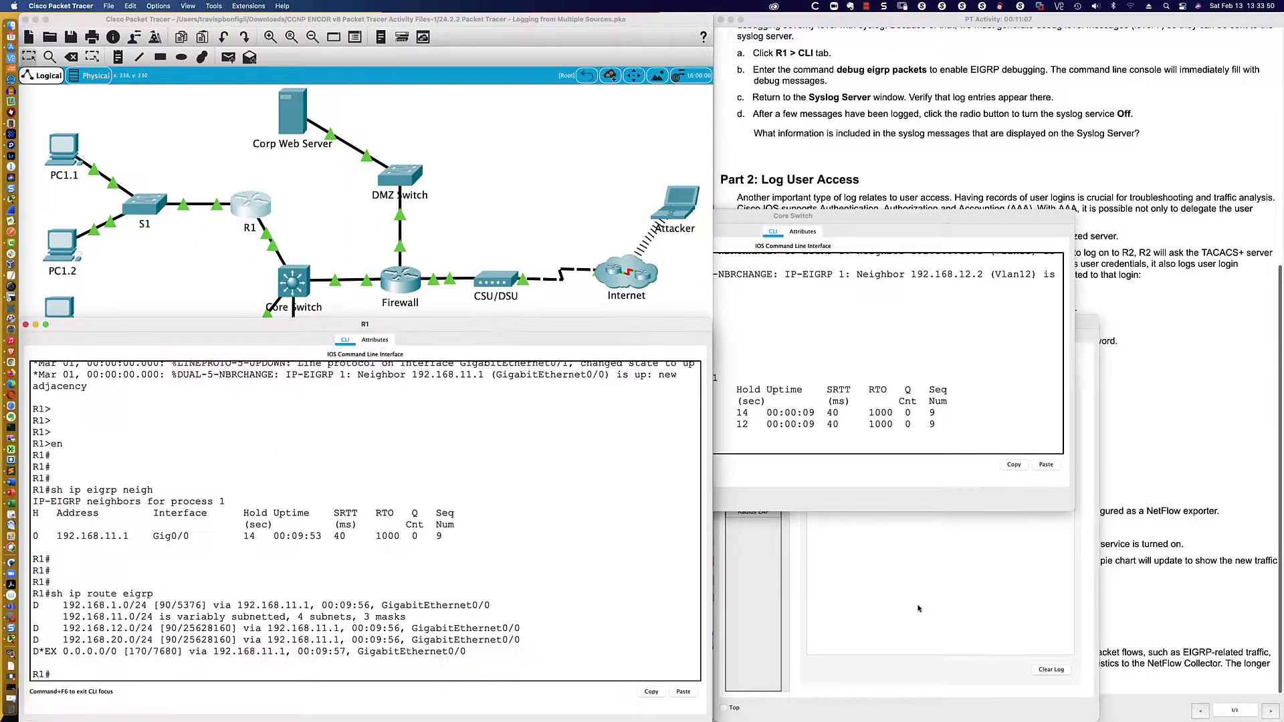
{"action": "left_click", "coordinate": [943, 614]}
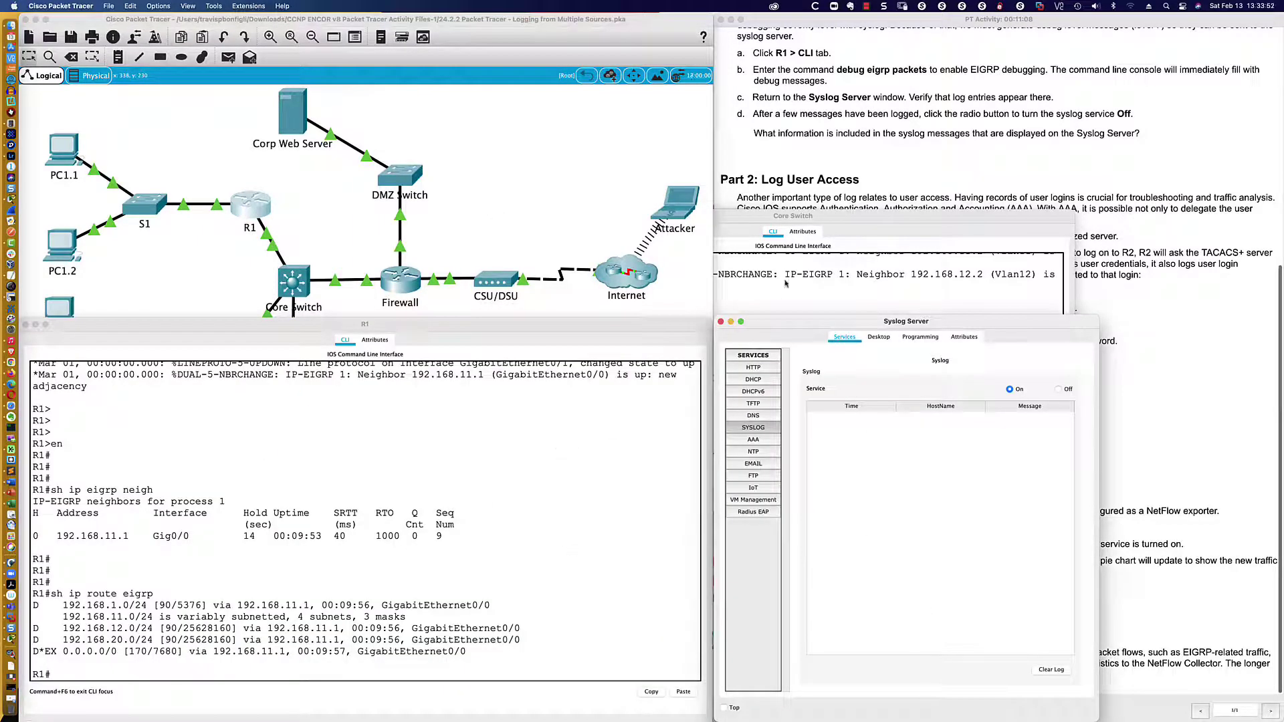
{"action": "left_click", "coordinate": [572, 503]}
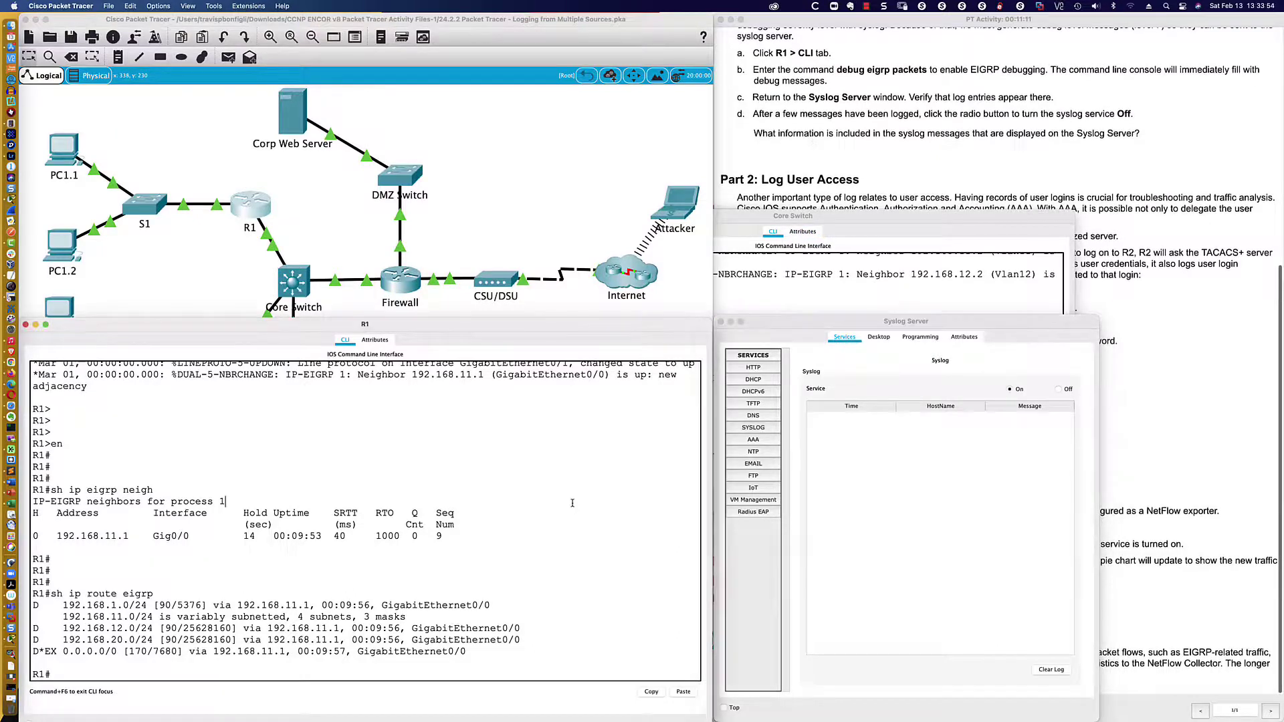
- Run 'debug eigrp packets' on R1 and point out the Sending/Received HELLO debug lines
{"action": "type", "text": "debug ip"}
{"action": "key", "text": "BackSpace"}
{"action": "type", "text": "eigrp pack"}
{"action": "key", "text": "Tab"}
{"action": "type", "text": "?"}
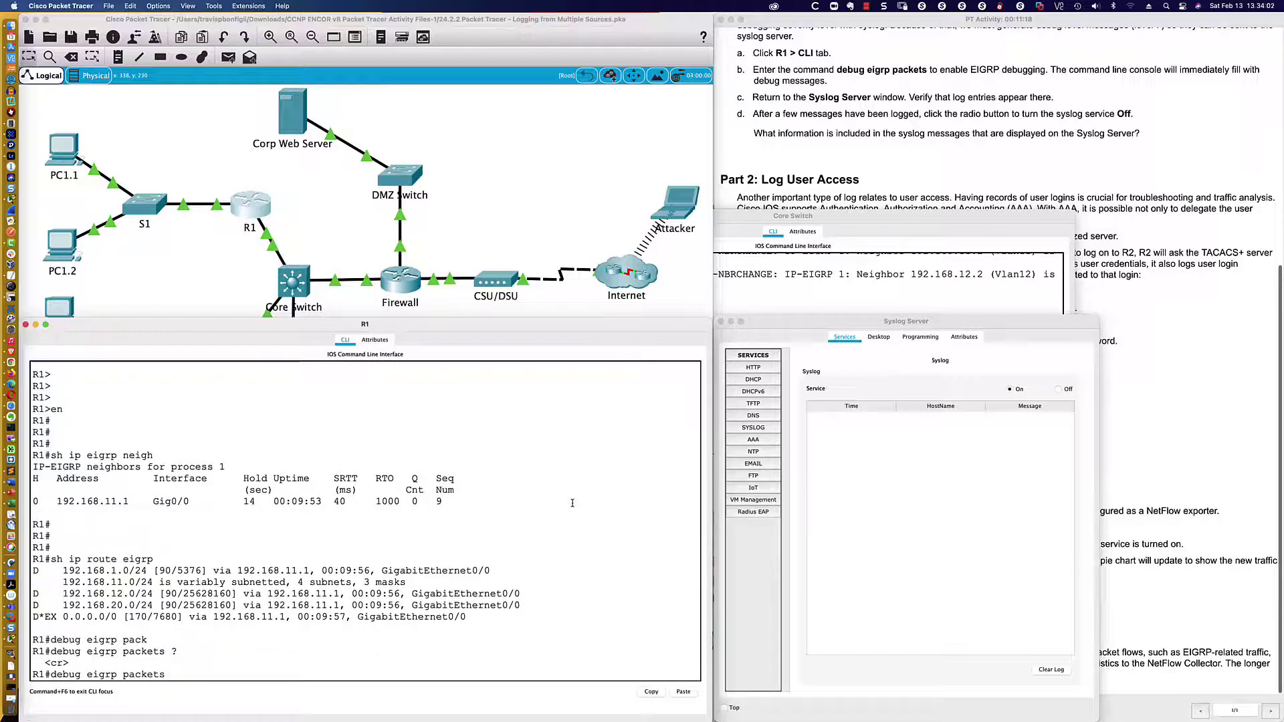
{"action": "key", "text": "Return"}
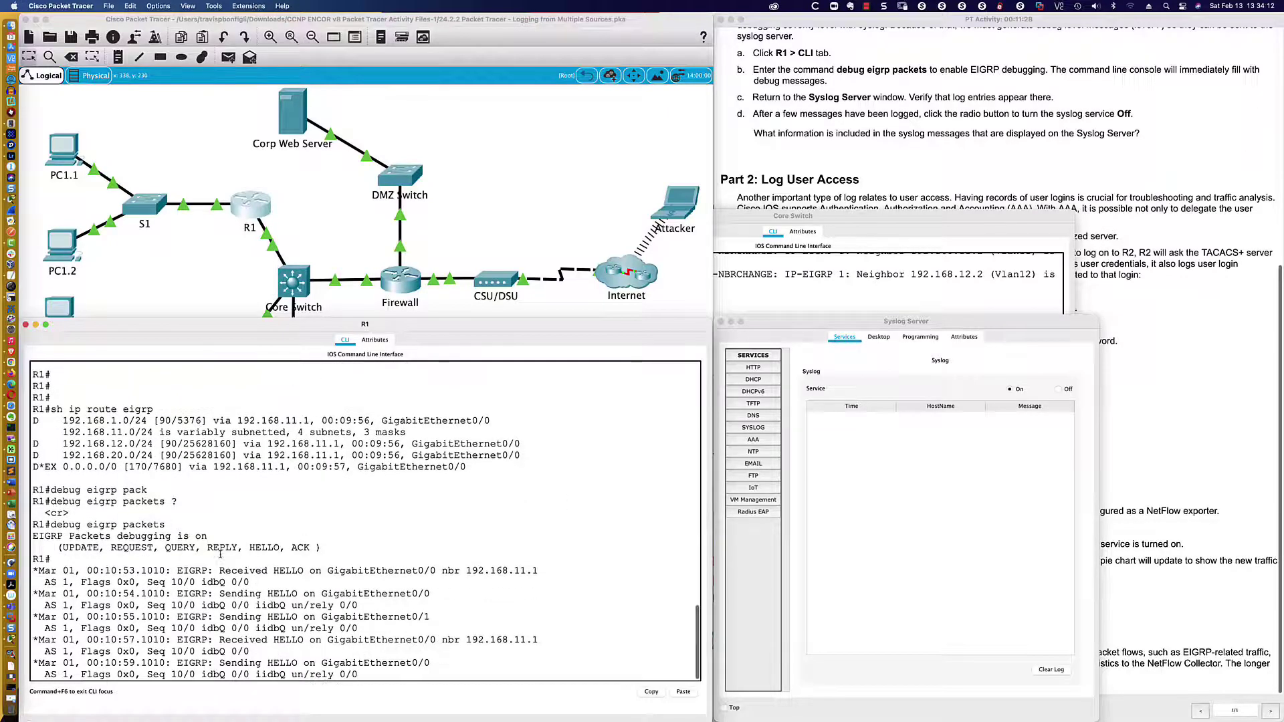
{"action": "double_click", "coordinate": [224, 570]}
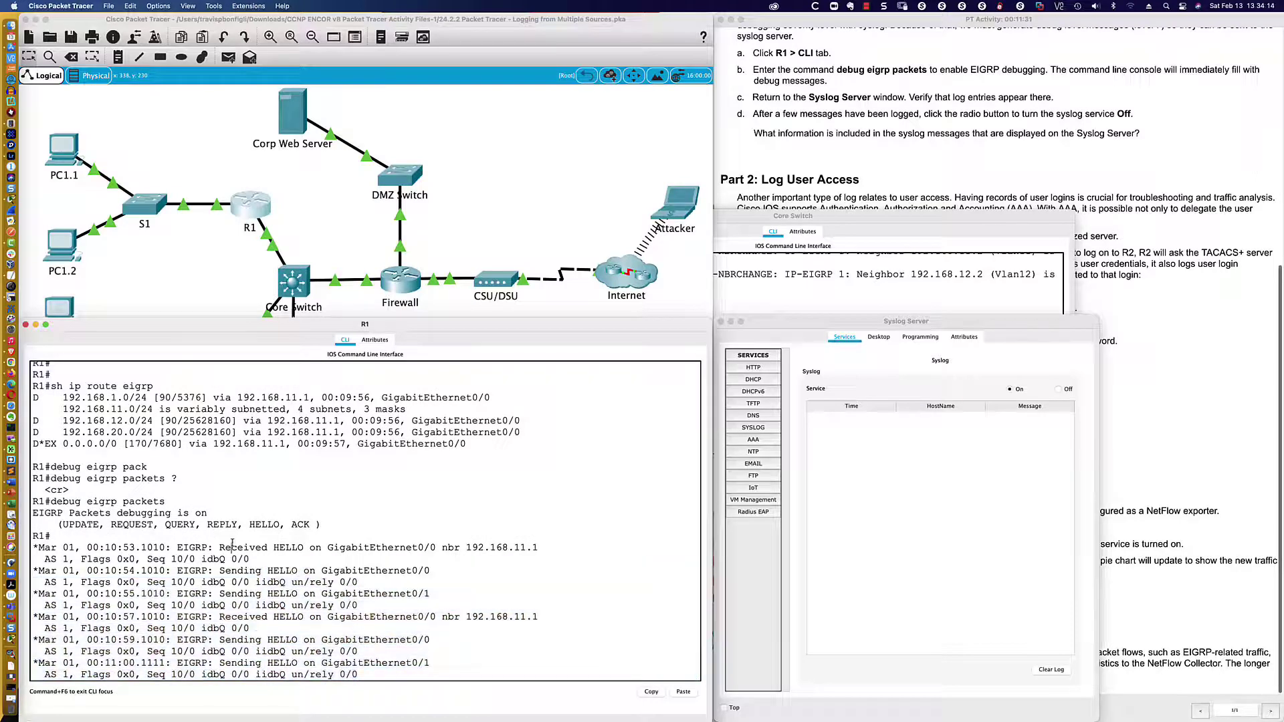
{"action": "triple_click", "coordinate": [232, 547]}
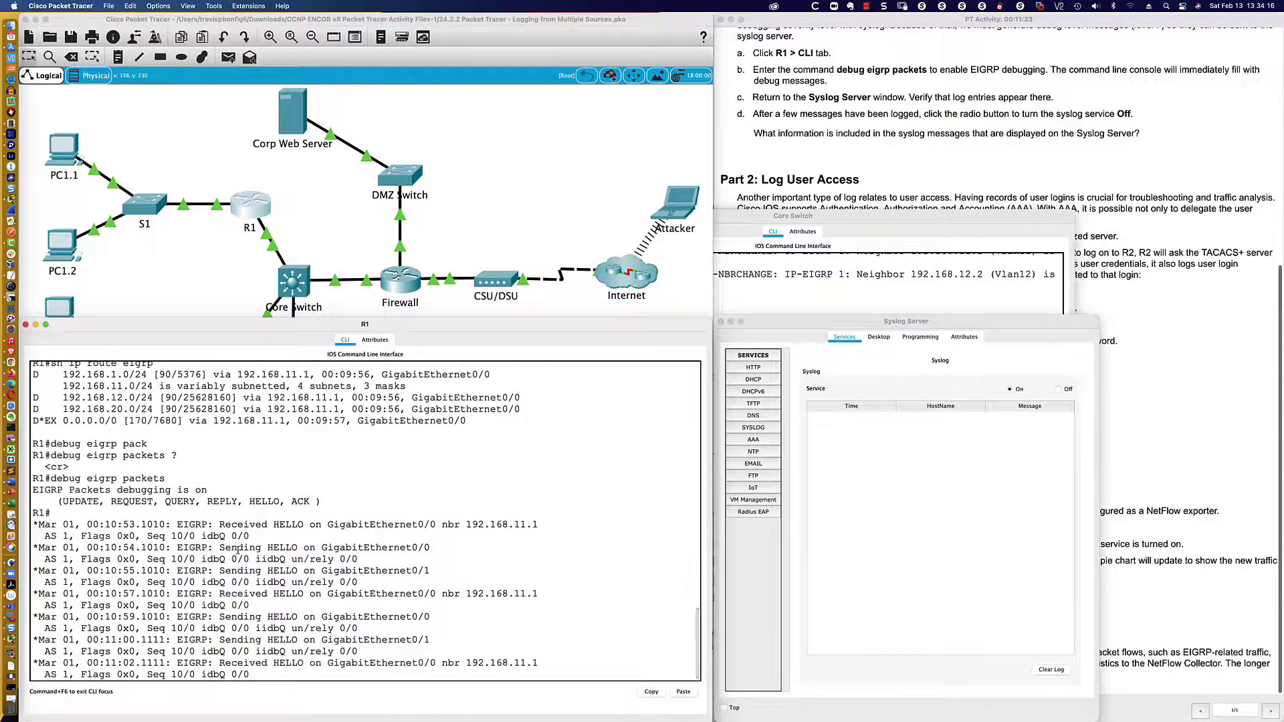
{"action": "double_click", "coordinate": [238, 549]}
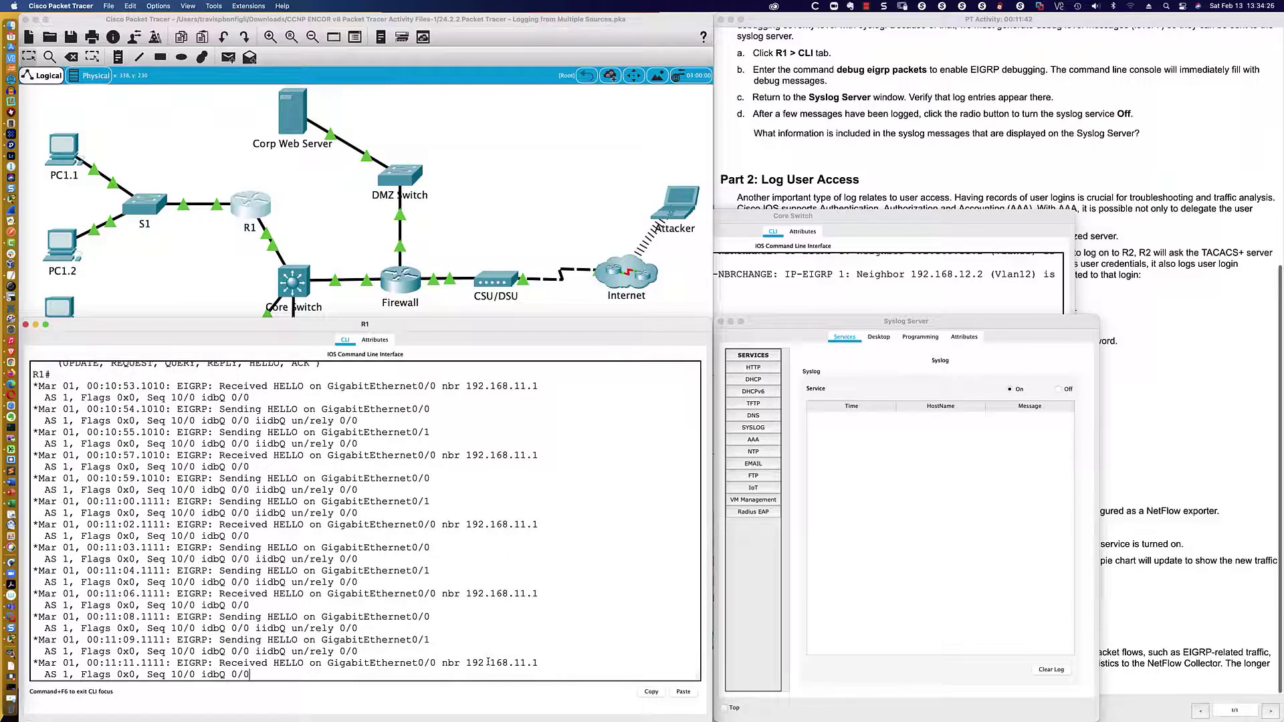
- Check the EIGRP debug entries in the Syslog Server log, then clear the log
{"action": "left_click", "coordinate": [937, 514]}
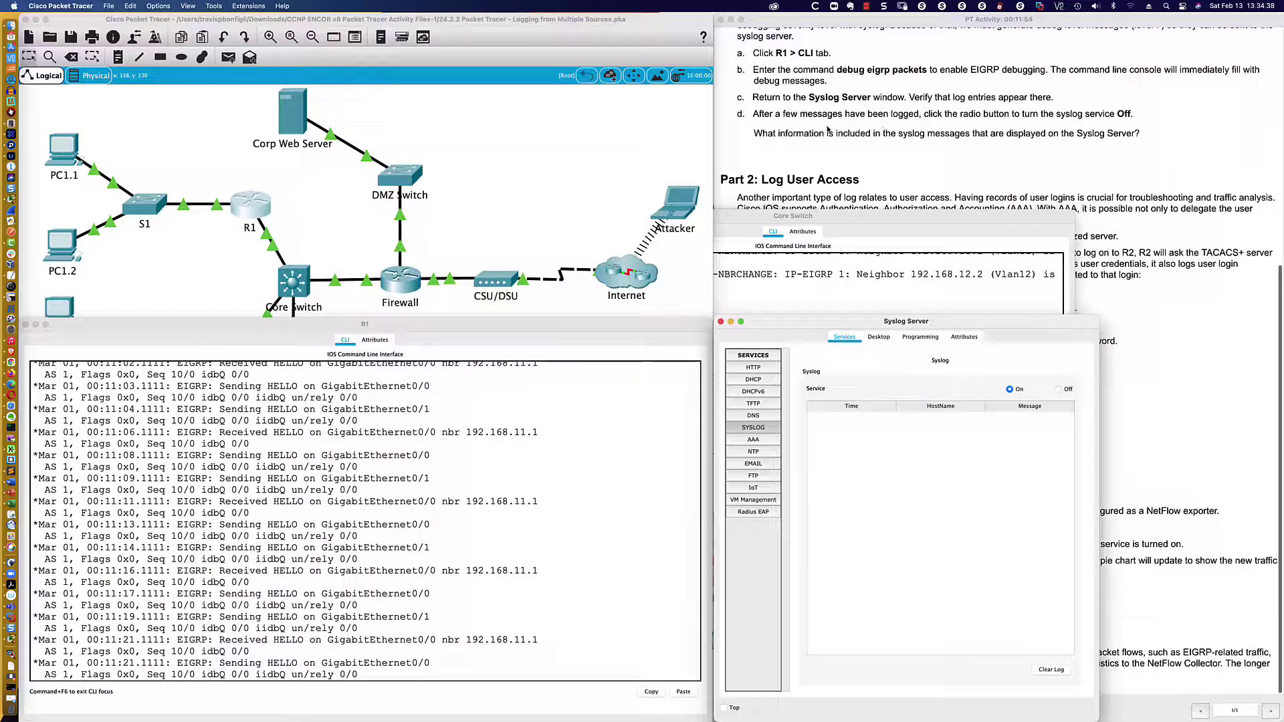
{"action": "left_click", "coordinate": [756, 428]}
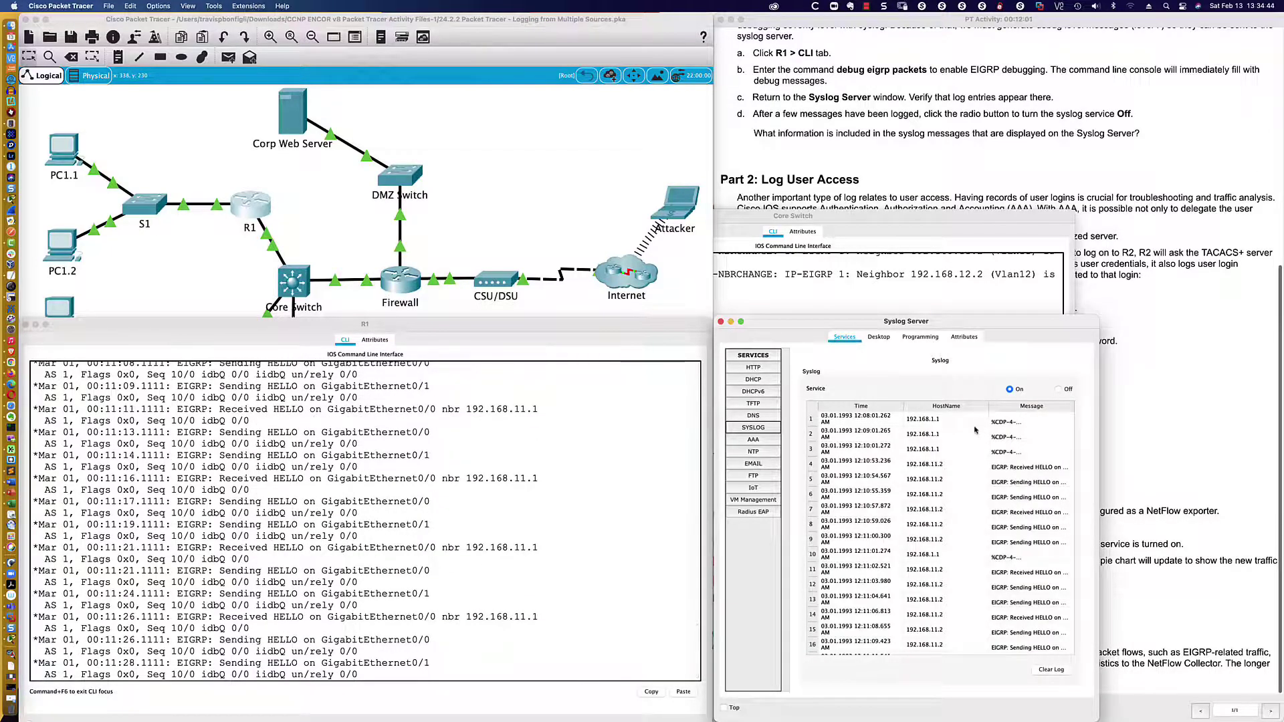
{"action": "scroll", "coordinate": [970, 455], "scroll_direction": "down", "scroll_amount": 5}
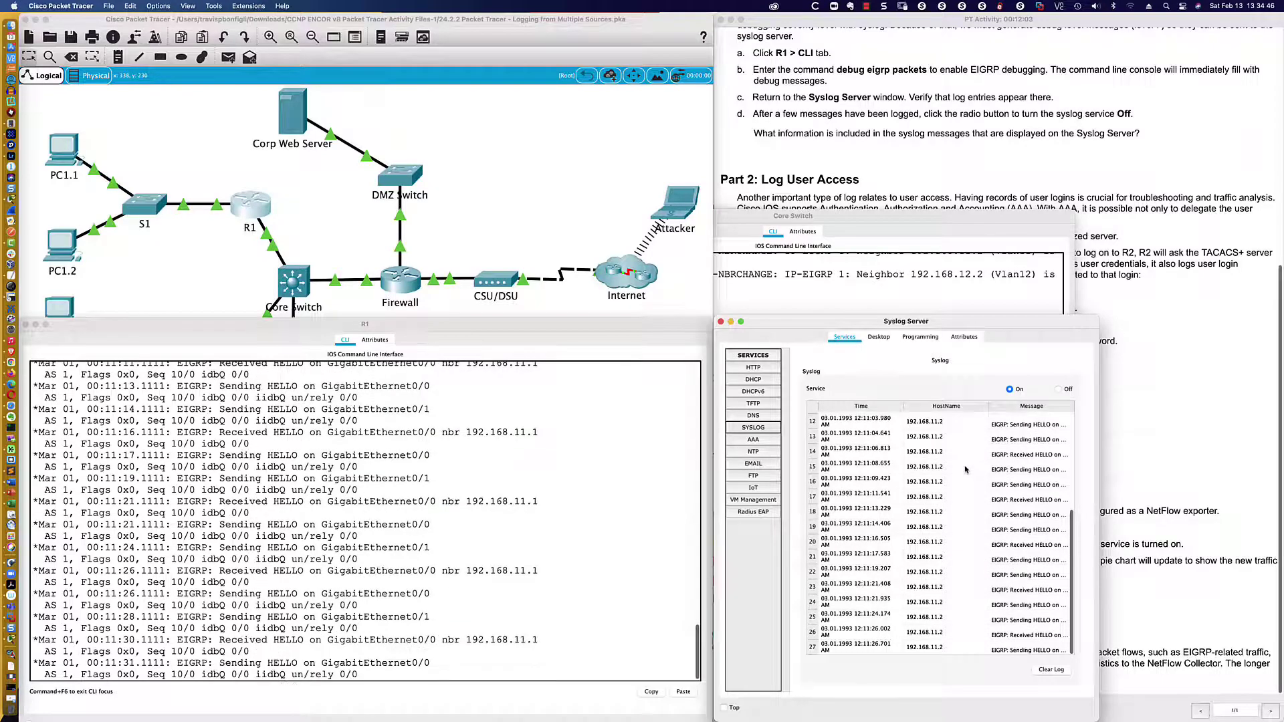
{"action": "left_click", "coordinate": [1041, 672]}
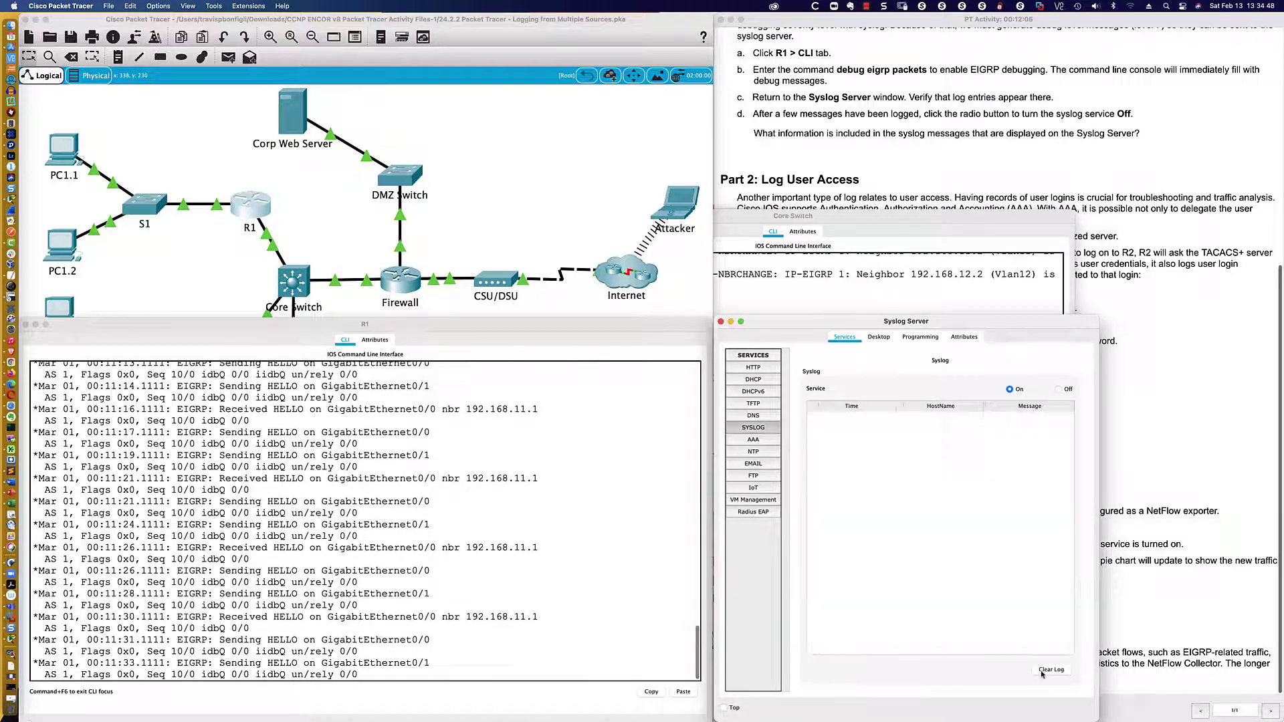
{"action": "left_click", "coordinate": [761, 429]}
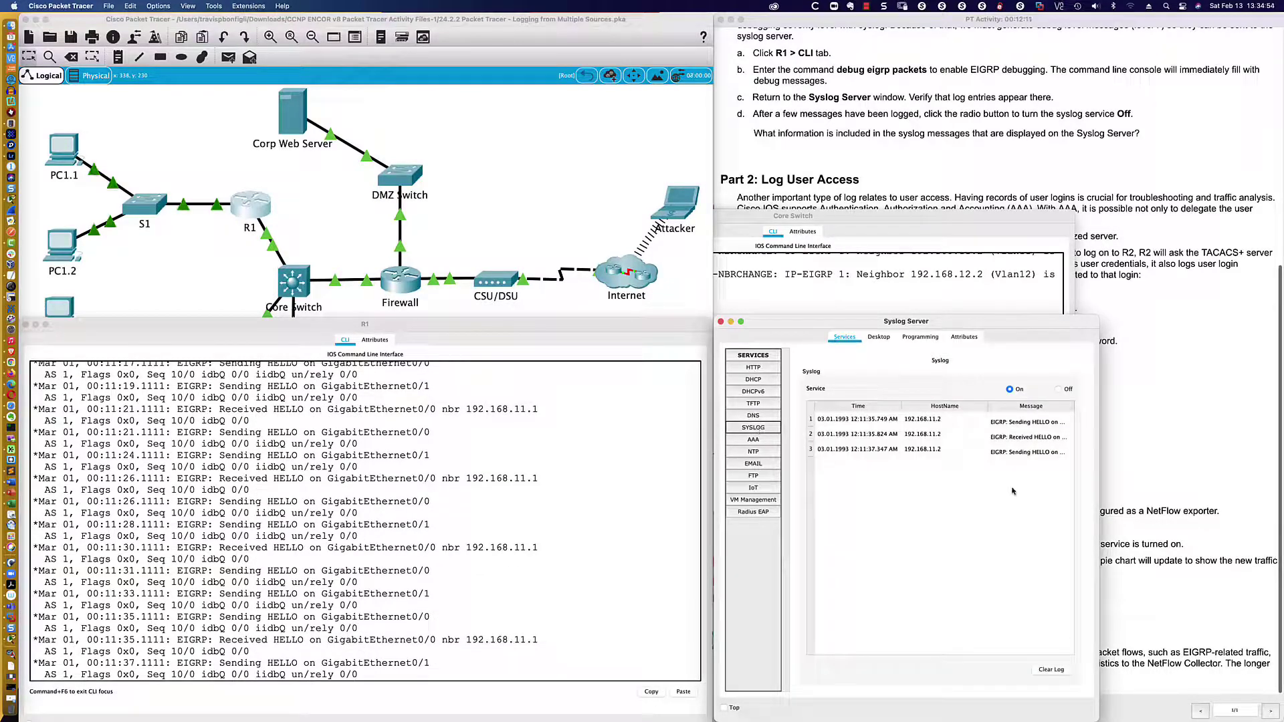
{"action": "left_click", "coordinate": [522, 579]}
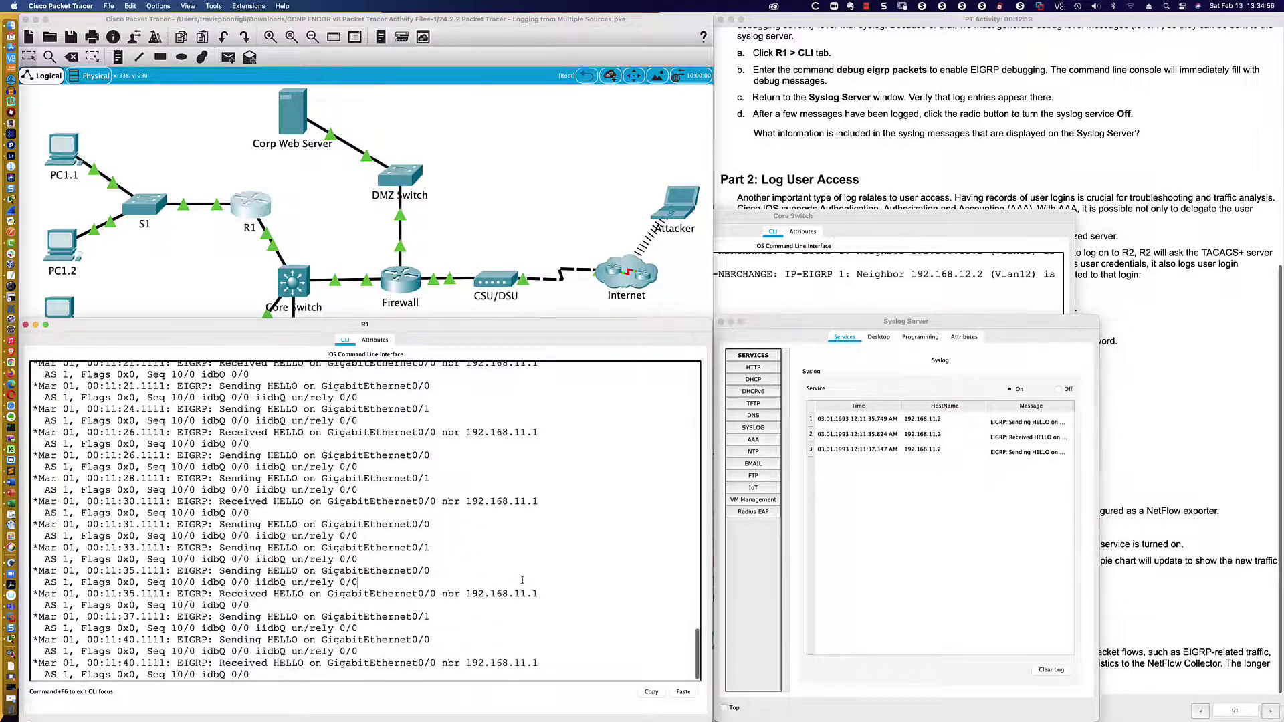
- Turn off all debugging on R1 with 'u all'
{"action": "key", "text": "Return"}
{"action": "key", "text": "Return"}
{"action": "key", "text": "Return"}
{"action": "key", "text": "Return"}
{"action": "key", "text": "Return"}
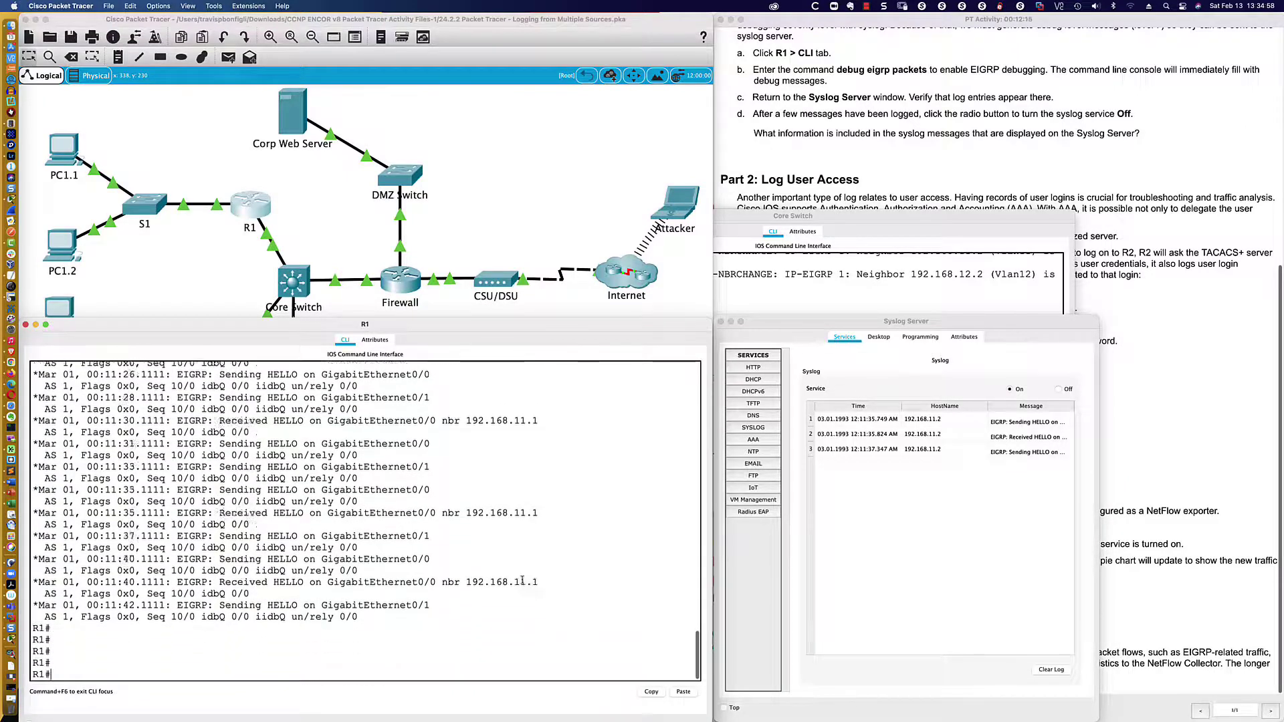
{"action": "type", "text": "u all"}
{"action": "key", "text": "Return"}
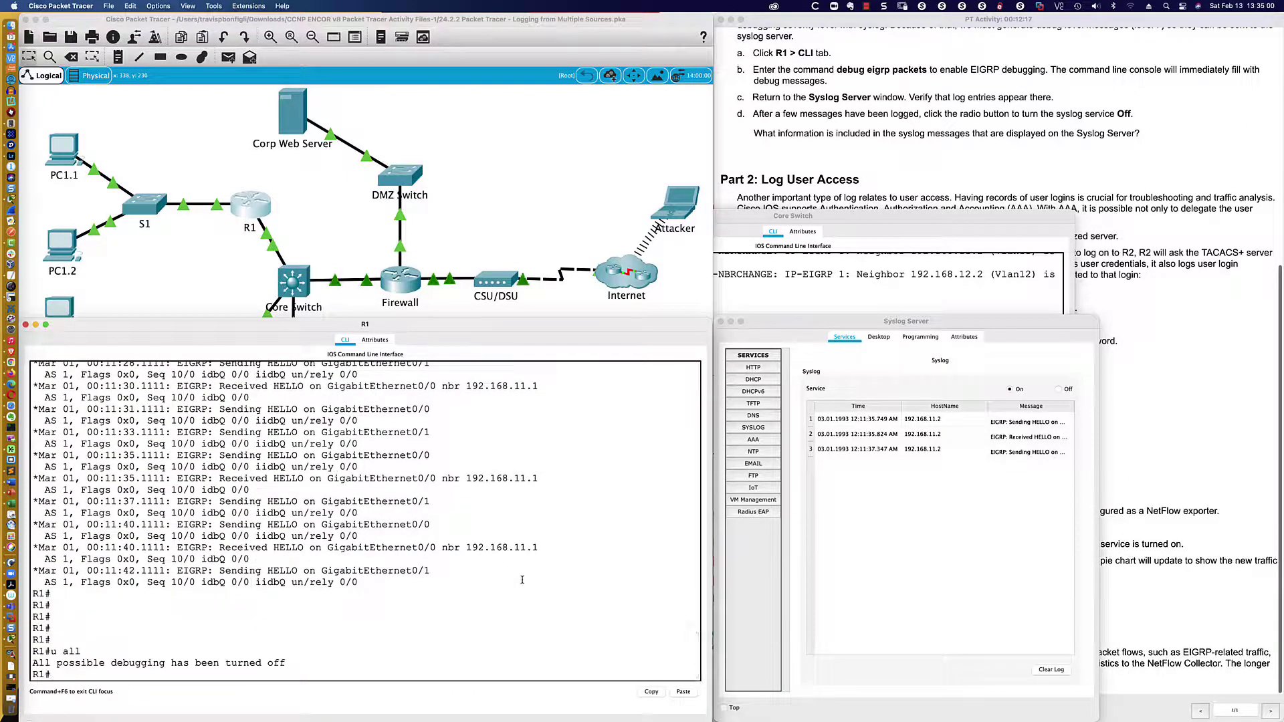
{"action": "type", "text": "un"}
{"action": "key", "text": "Tab"}
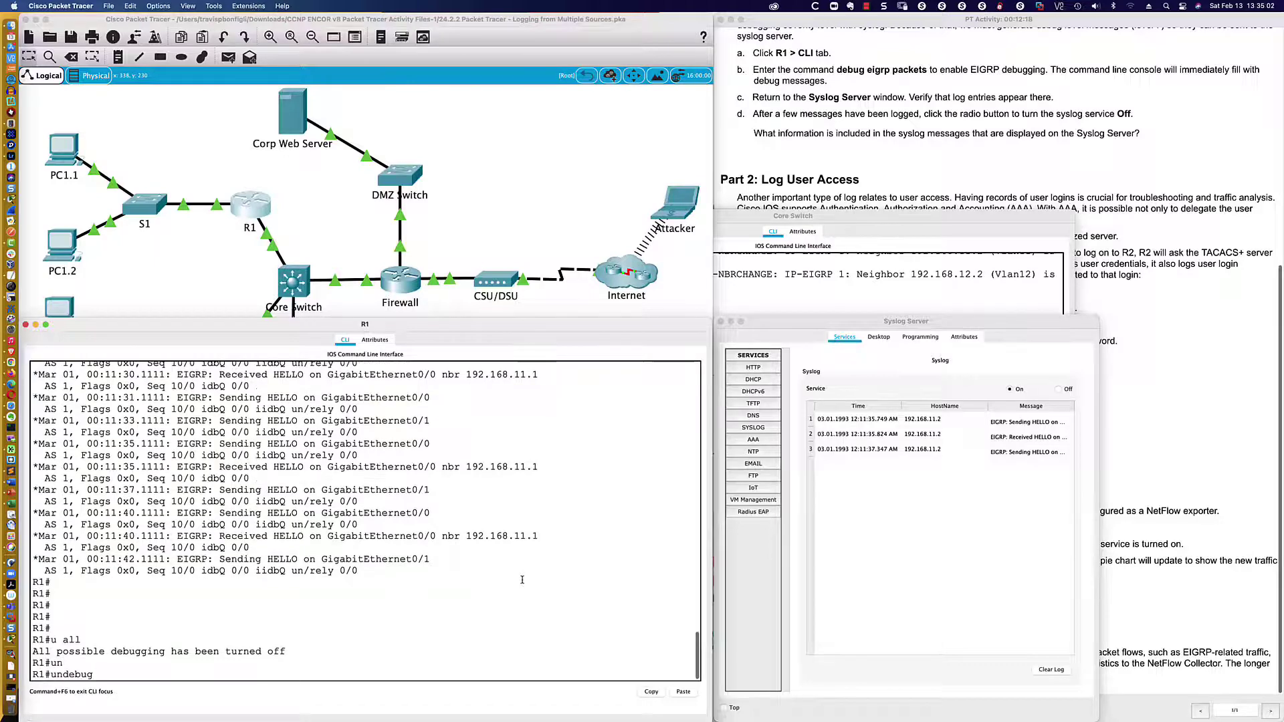
{"action": "type", "text": "?"}
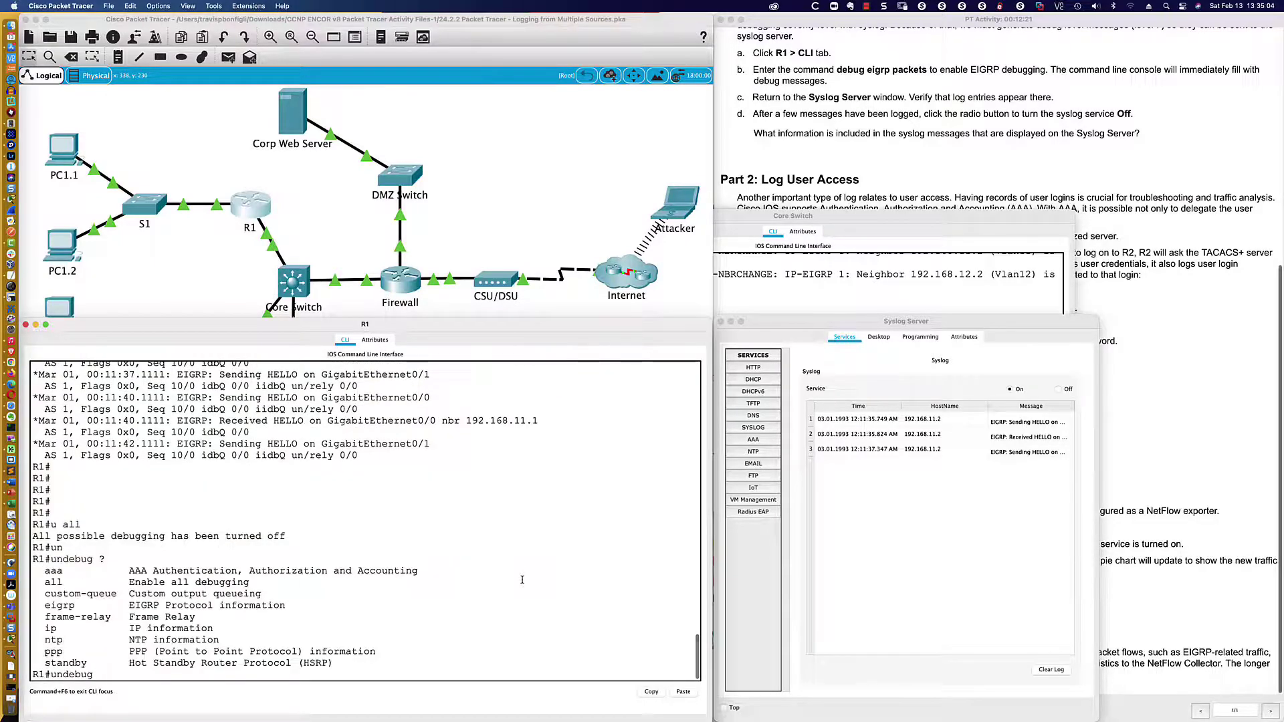
{"action": "type", "text": "all"}
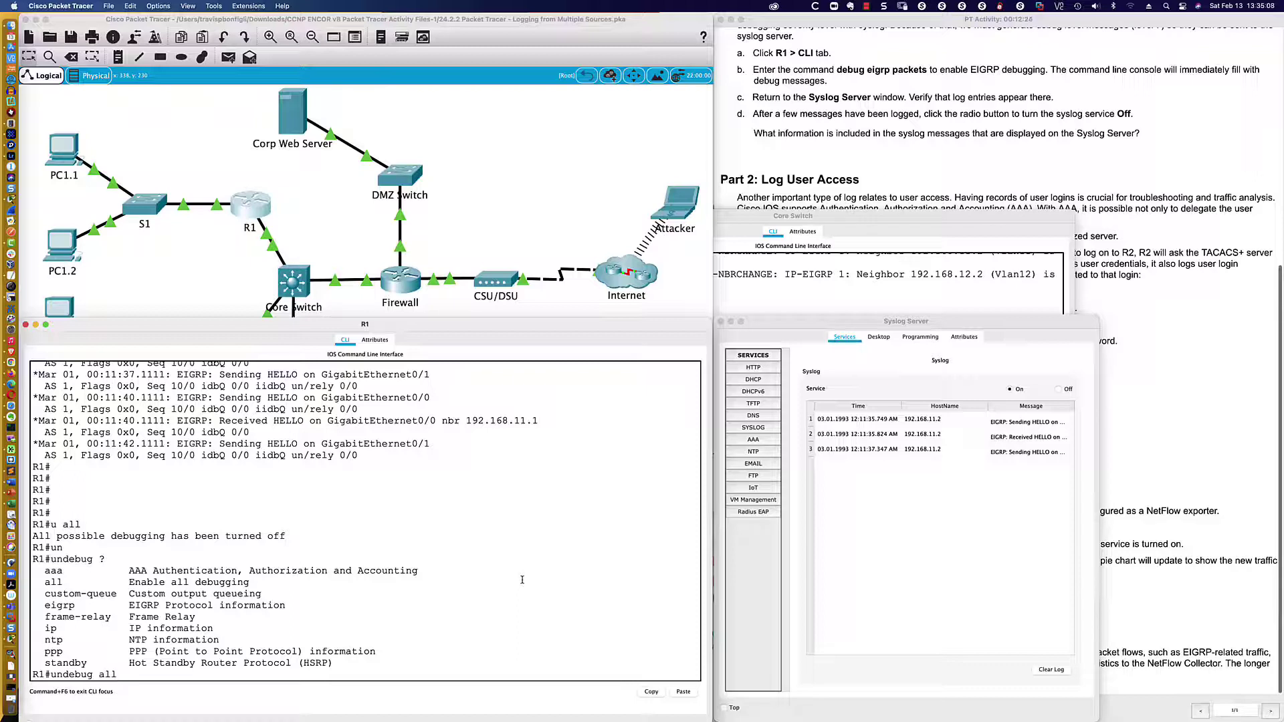
{"action": "key", "text": "BackSpace"}
{"action": "key", "text": "BackSpace"}
{"action": "key", "text": "BackSpace"}
{"action": "key", "text": "BackSpace"}
{"action": "key", "text": "BackSpace"}
{"action": "key", "text": "BackSpace"}
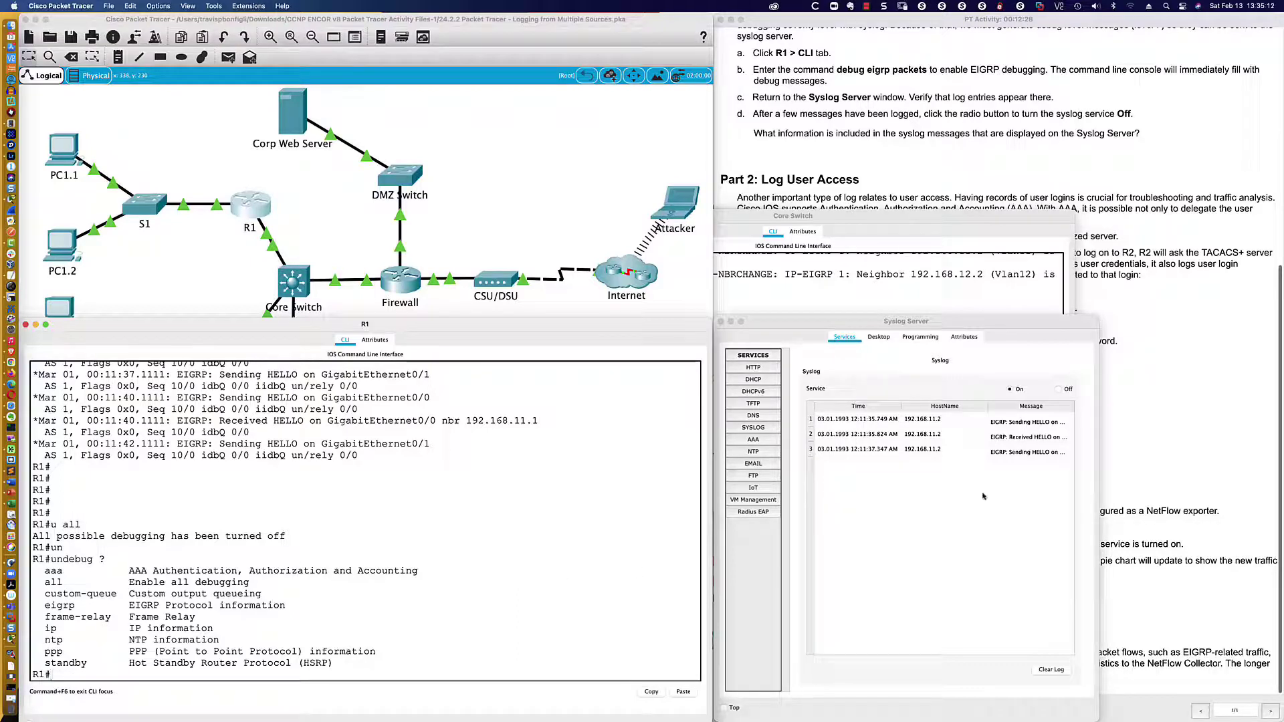
- Inspect the syslog entries' timestamp, message and host, then show R1's interface summary
{"action": "left_click", "coordinate": [895, 451]}
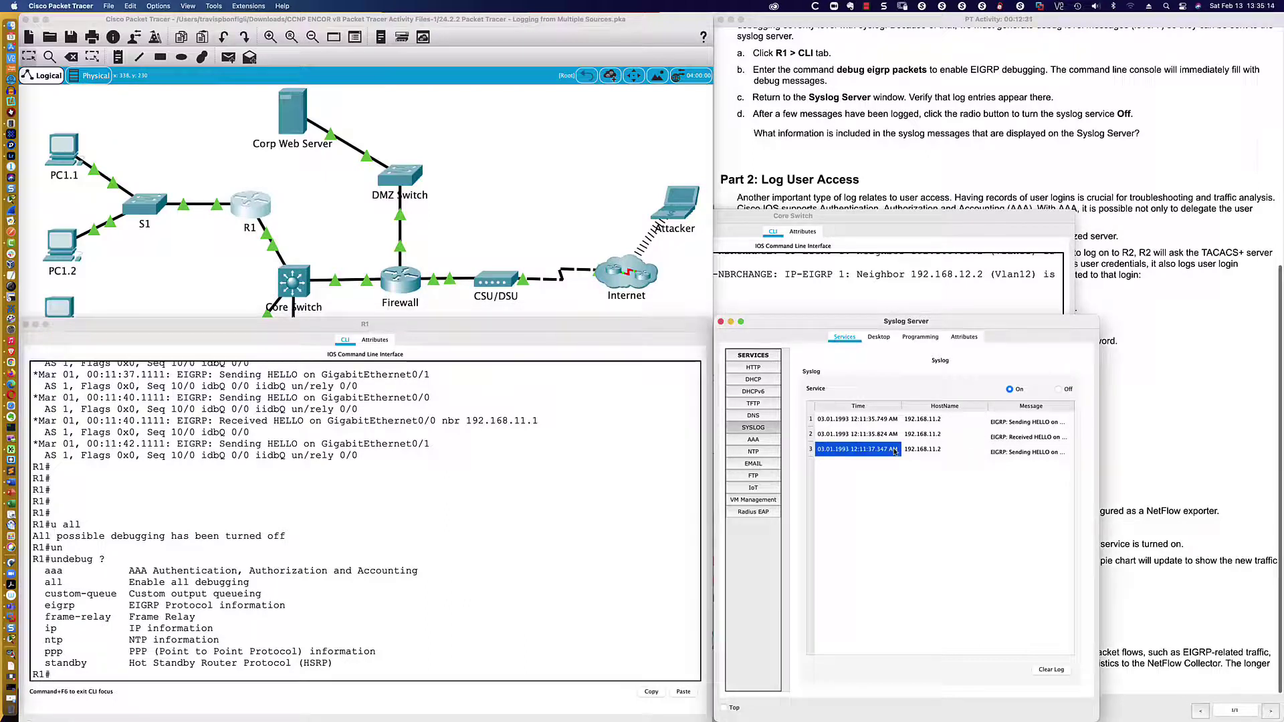
{"action": "left_click", "coordinate": [1036, 455]}
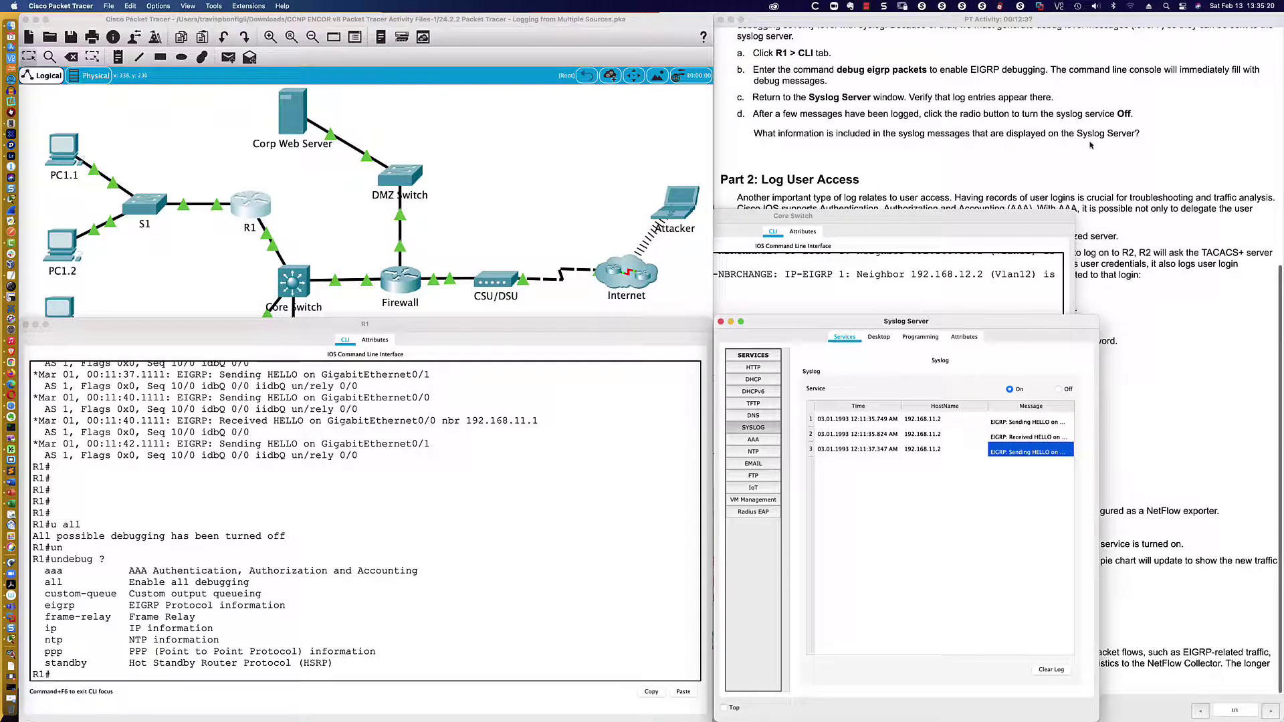
{"action": "left_click", "coordinate": [926, 420]}
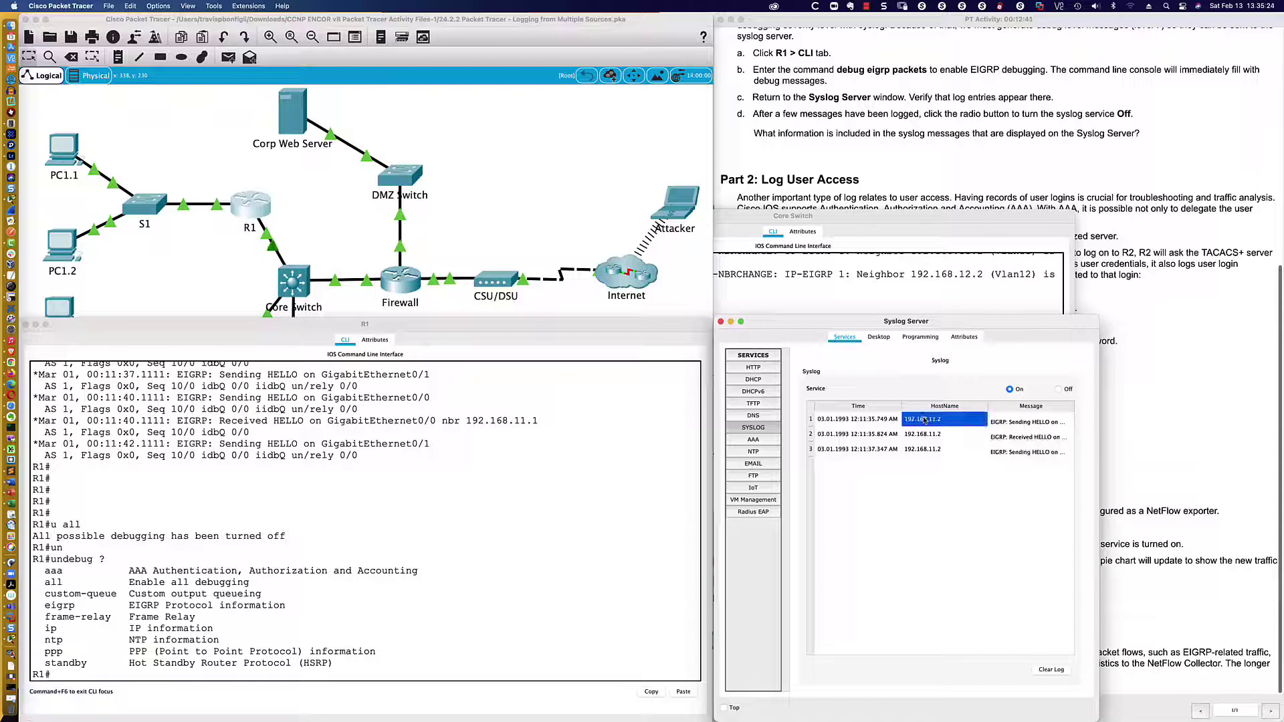
{"action": "left_click", "coordinate": [570, 610]}
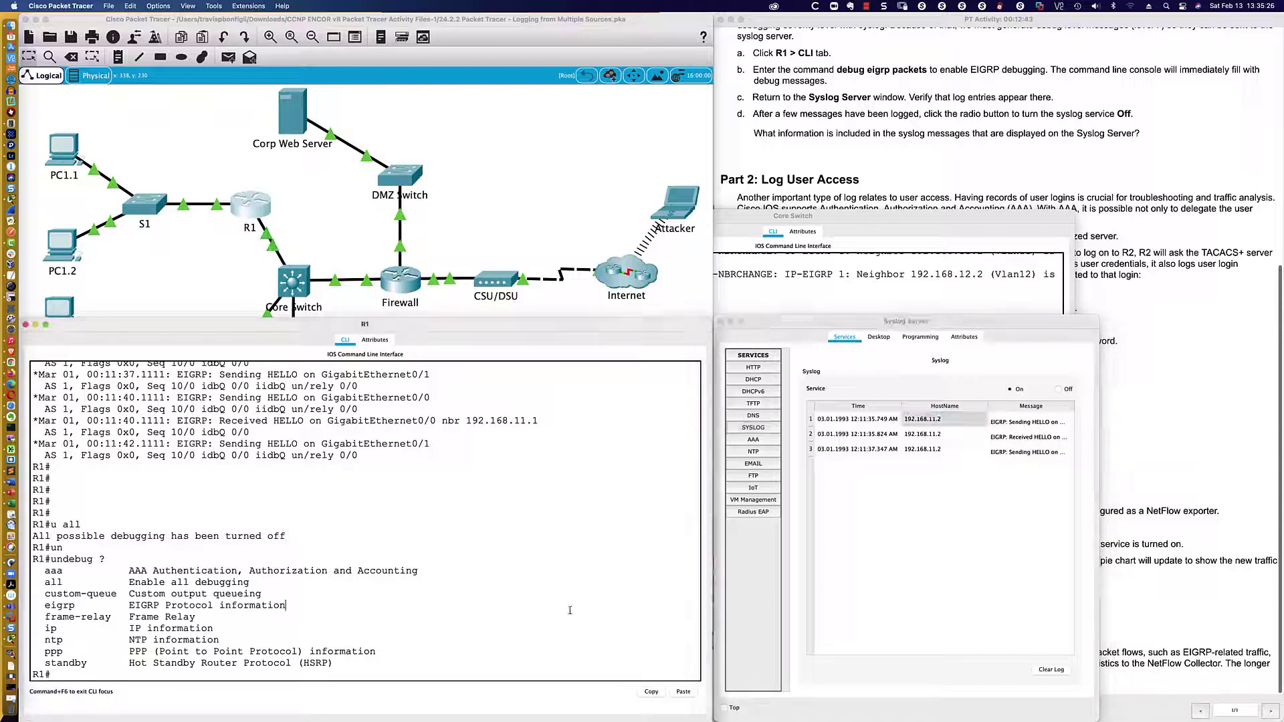
{"action": "type", "text": "sh ip int bri"}
{"action": "key", "text": "Return"}
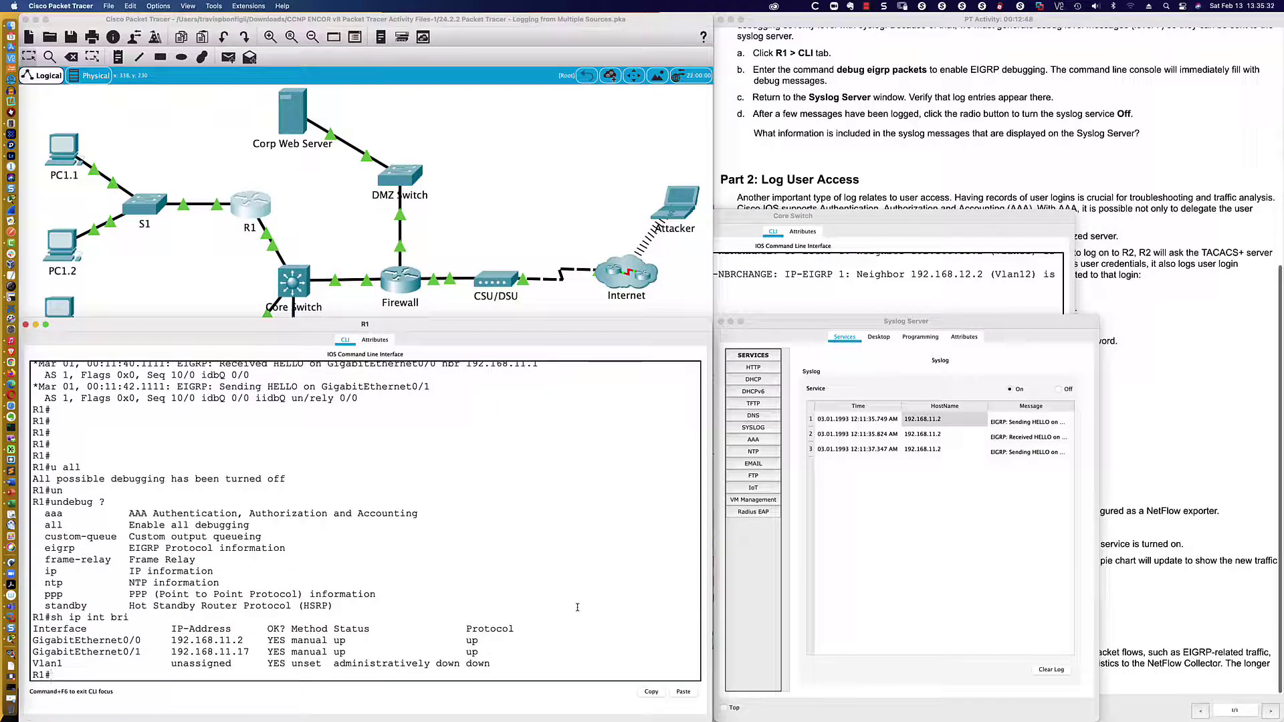
- Review the syslog entries' host, messages and timestamps, then display R1's clock (0:12:37 UTC)
{"action": "left_click", "coordinate": [931, 421]}
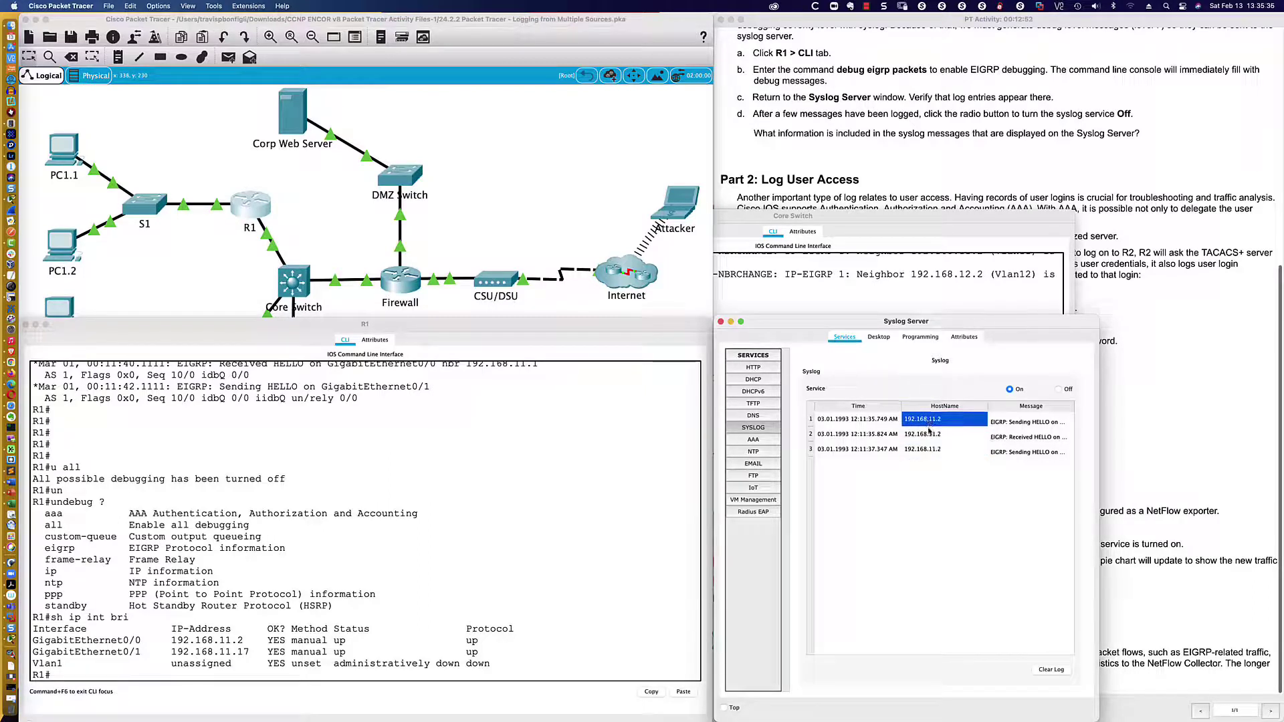
{"action": "key", "text": "Down"}
{"action": "key", "text": "Down"}
{"action": "double_click", "coordinate": [1013, 422]}
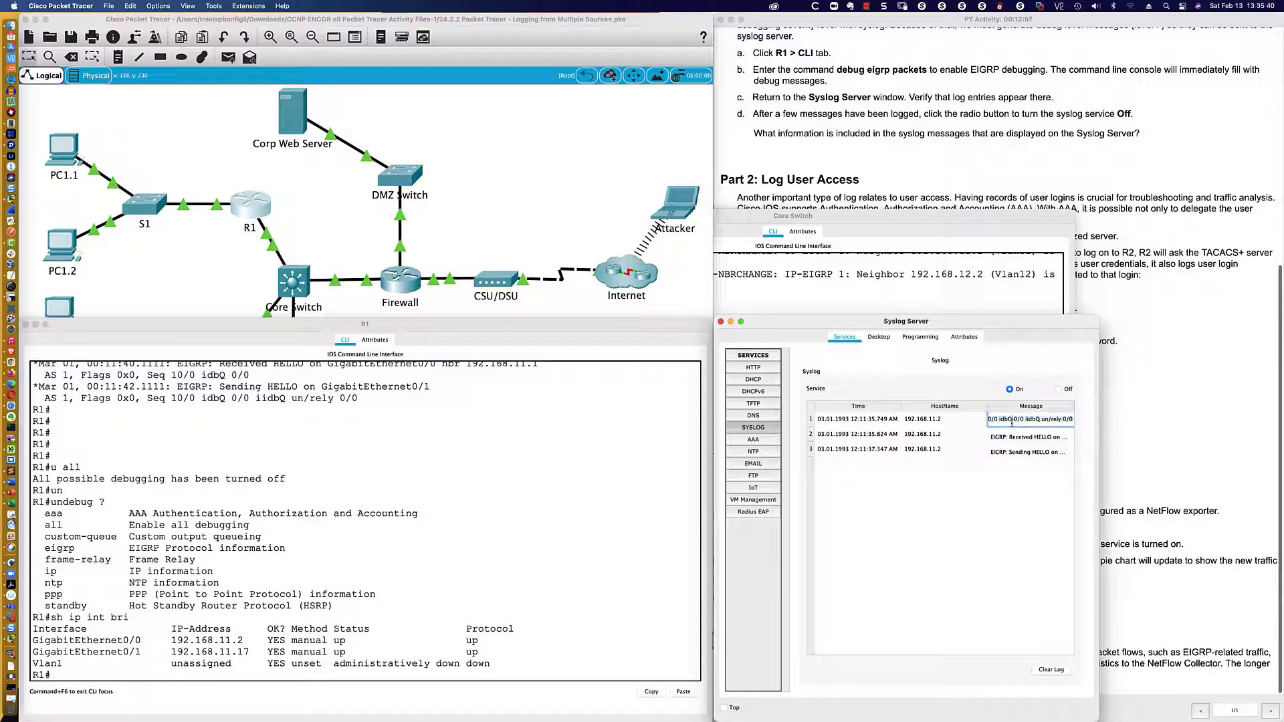
{"action": "left_click", "coordinate": [1013, 437]}
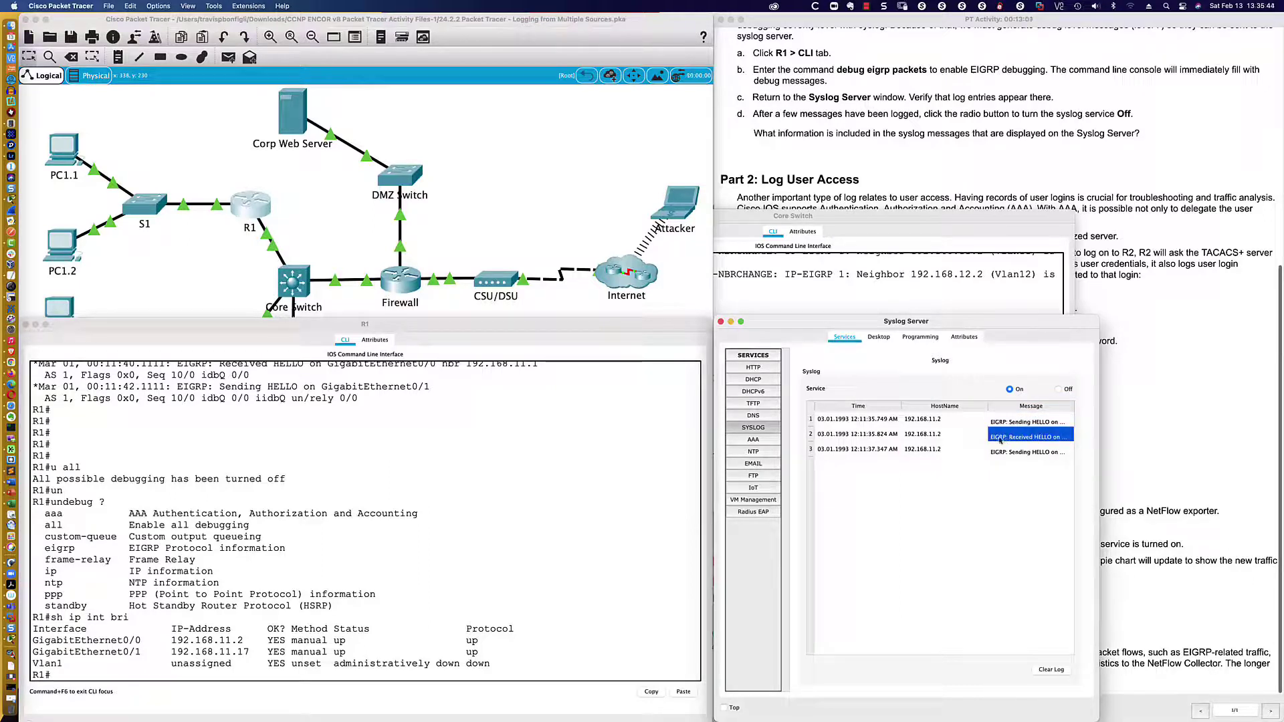
{"action": "left_click", "coordinate": [840, 422]}
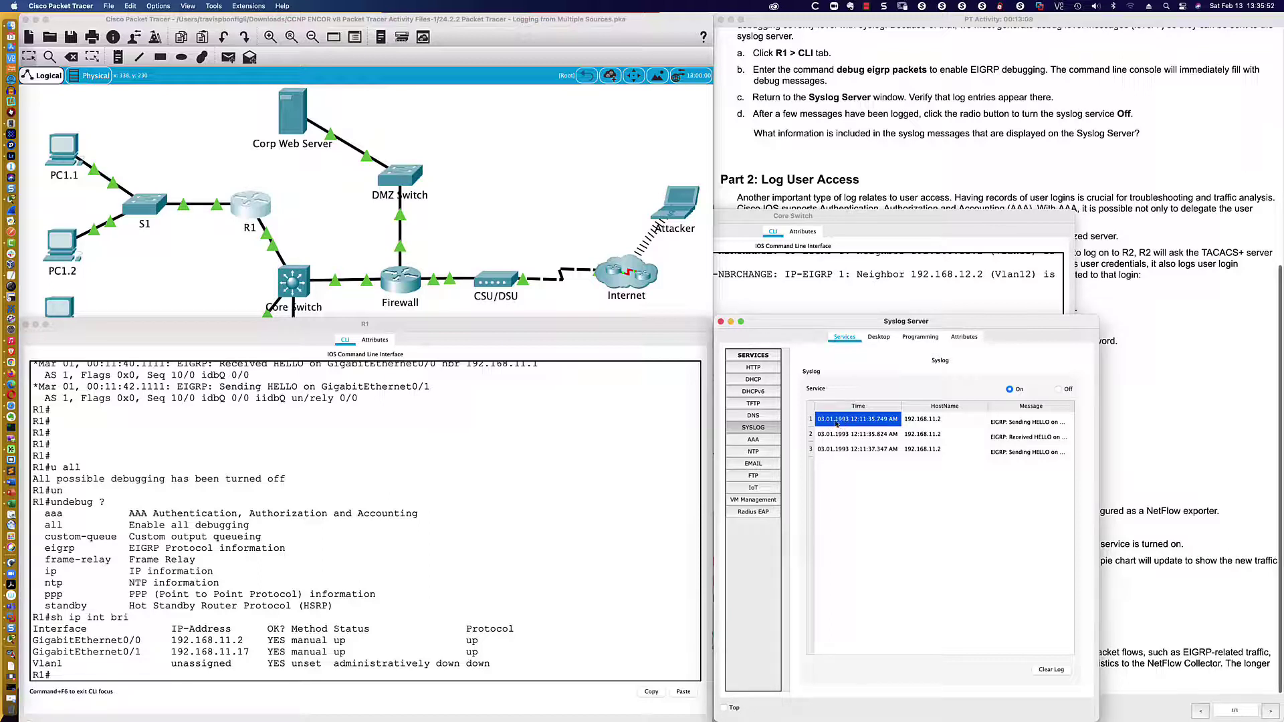
{"action": "left_click", "coordinate": [573, 501]}
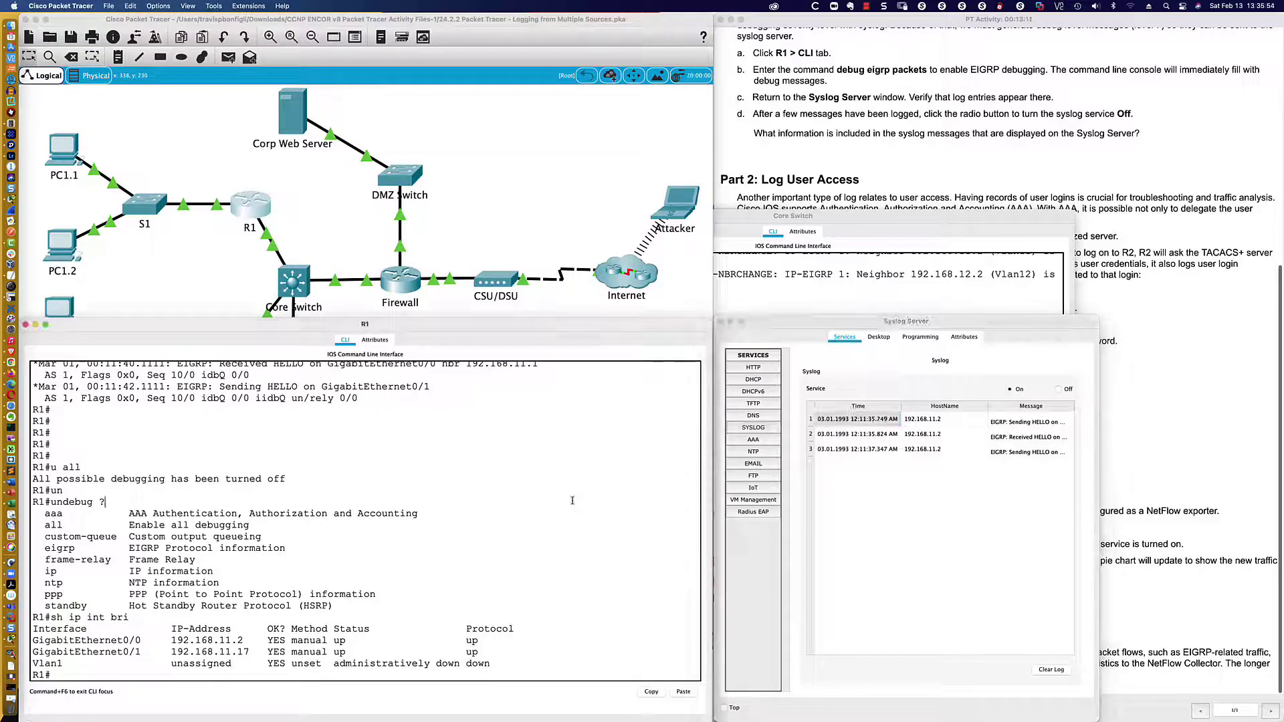
{"action": "type", "text": "sh clock"}
{"action": "key", "text": "Return"}
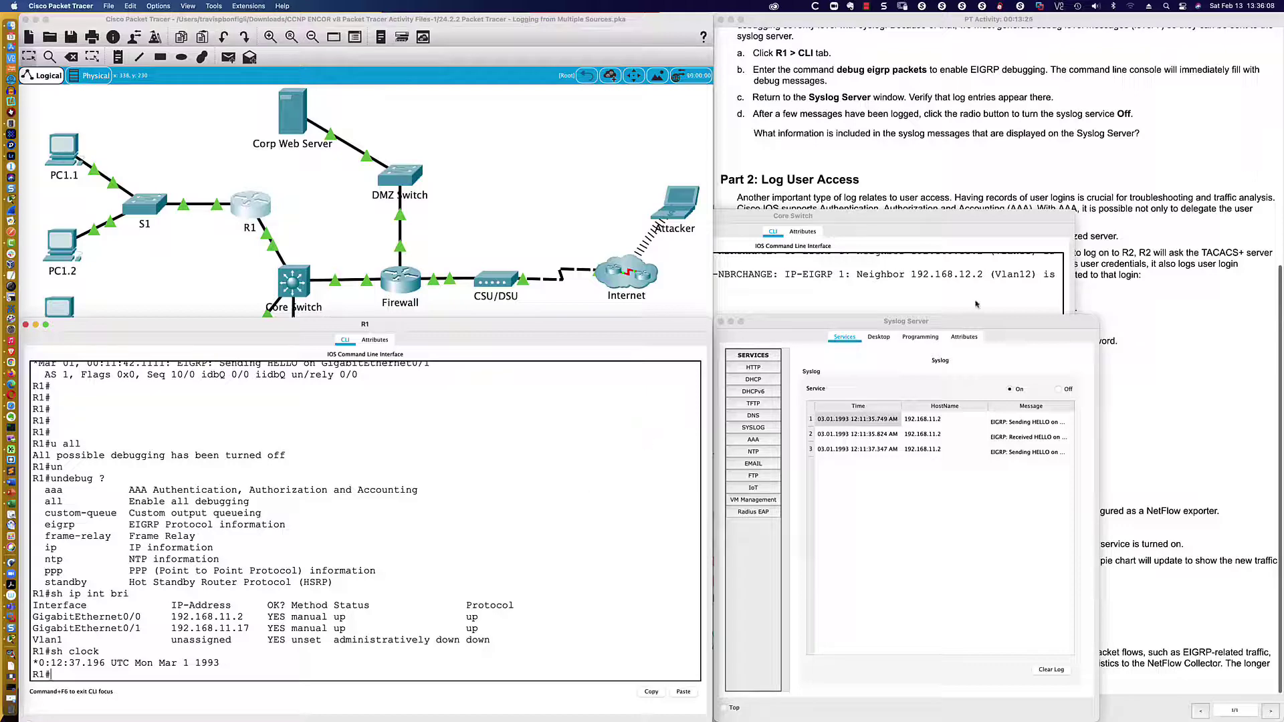
{"action": "left_click", "coordinate": [1161, 316]}
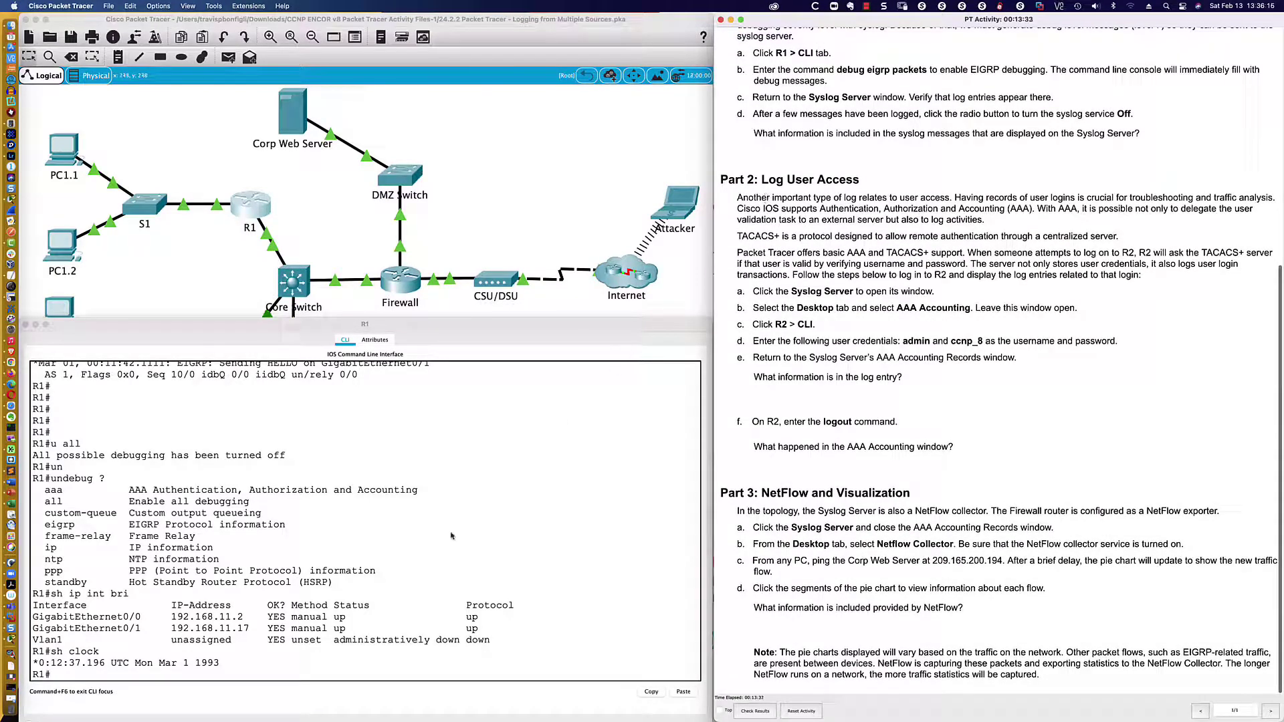
- Run 'sh run | inc logg' on R1, showing logging trap debugging and host 192.168.20.20
{"action": "left_click", "coordinate": [535, 501]}
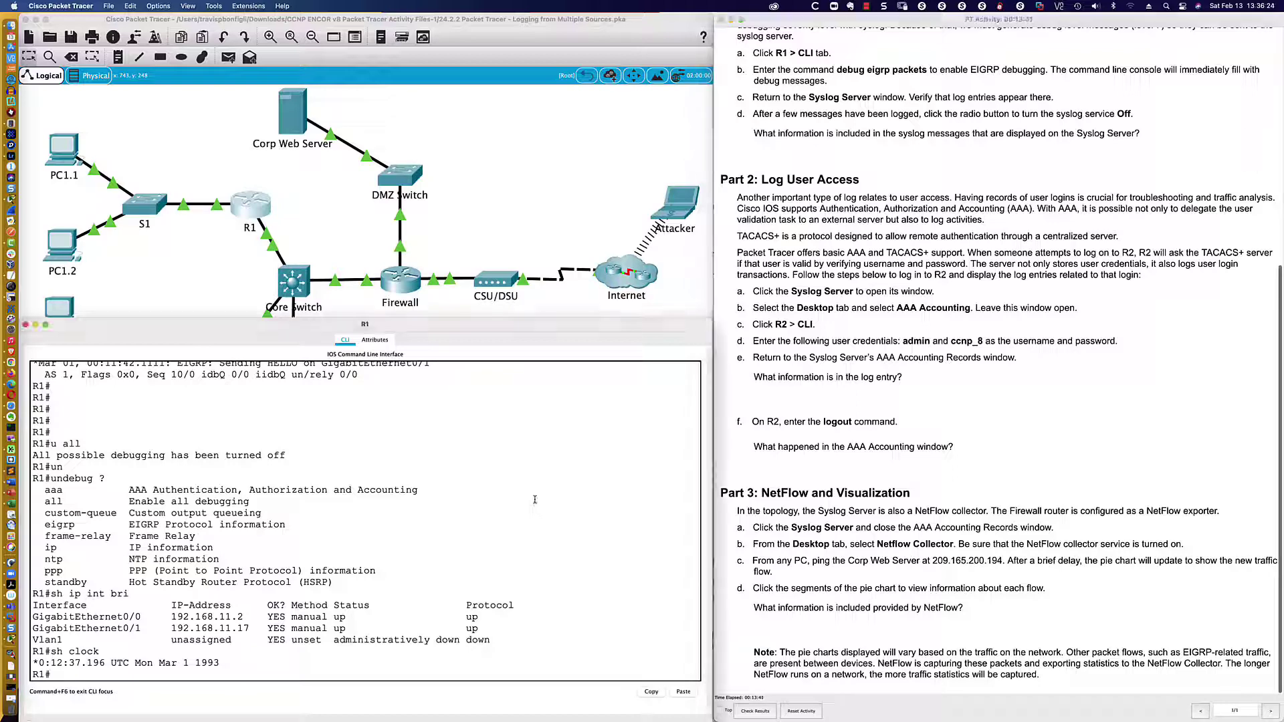
{"action": "type", "text": "sh run | inc logg"}
{"action": "key", "text": "Return"}
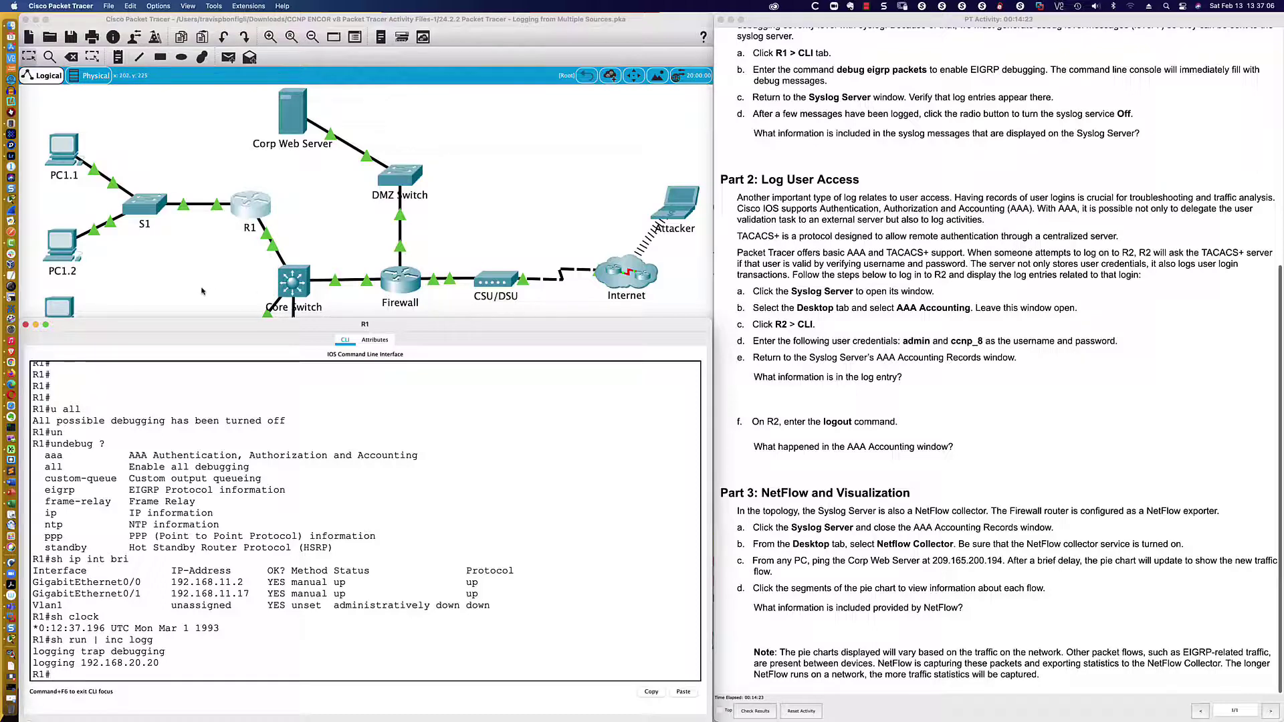
- Close R1's console and open the Syslog Server's AAA service settings
{"action": "key", "text": "super+w"}
{"action": "left_click", "coordinate": [290, 439]}
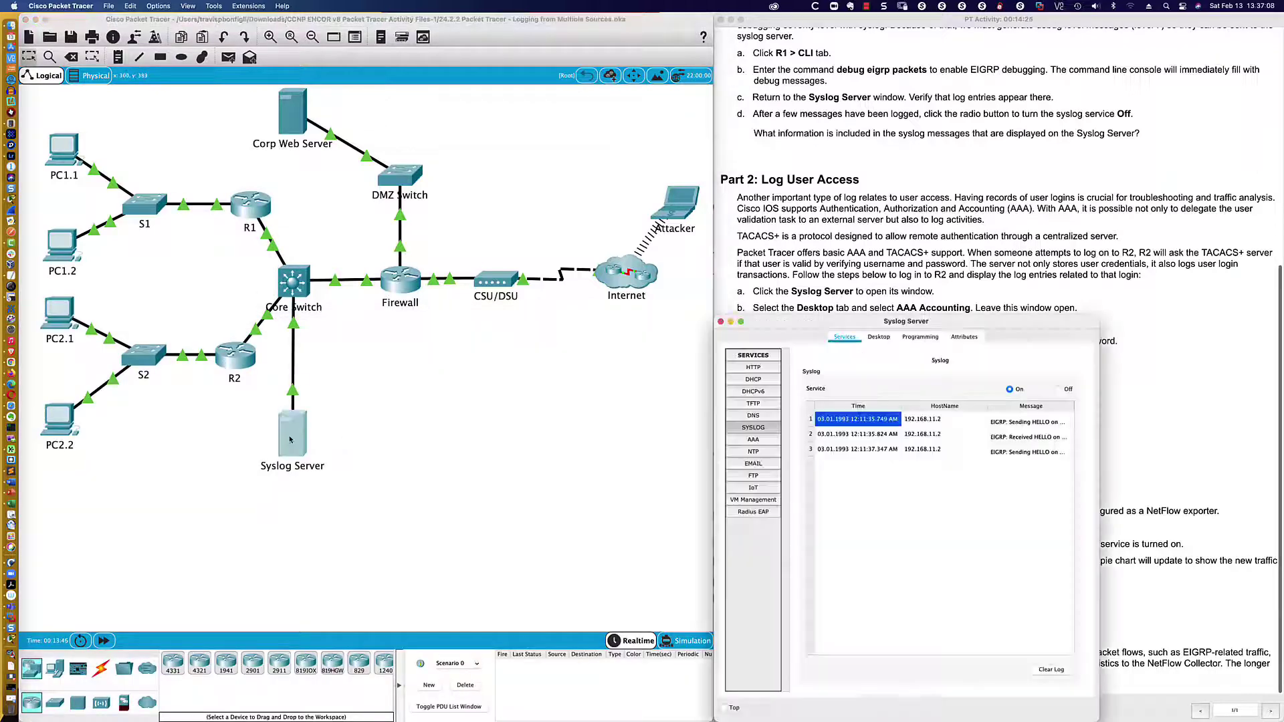
{"action": "left_click_drag", "start_coordinate": [798, 330], "coordinate": [414, 324]}
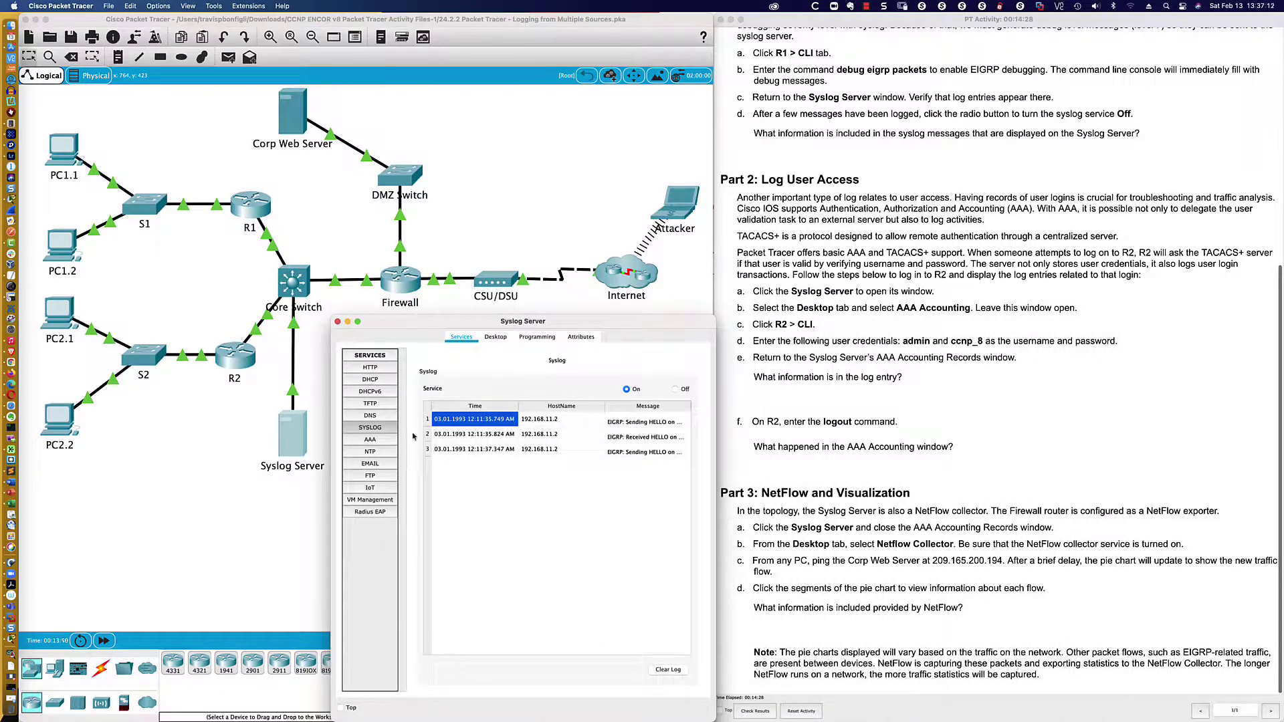
{"action": "left_click", "coordinate": [371, 440]}
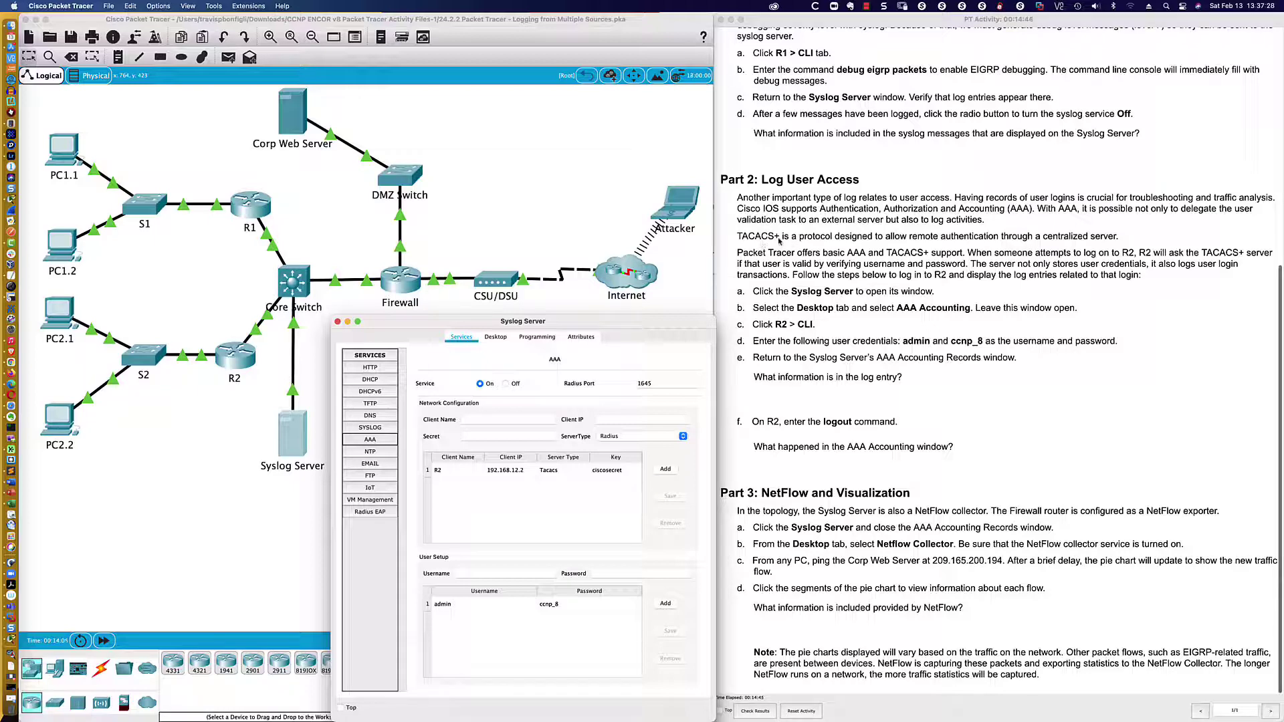
- Inspect the TACACS client R2 at 192.168.12.2 and the configured user account
{"action": "left_click_drag", "start_coordinate": [779, 237], "coordinate": [739, 238]}
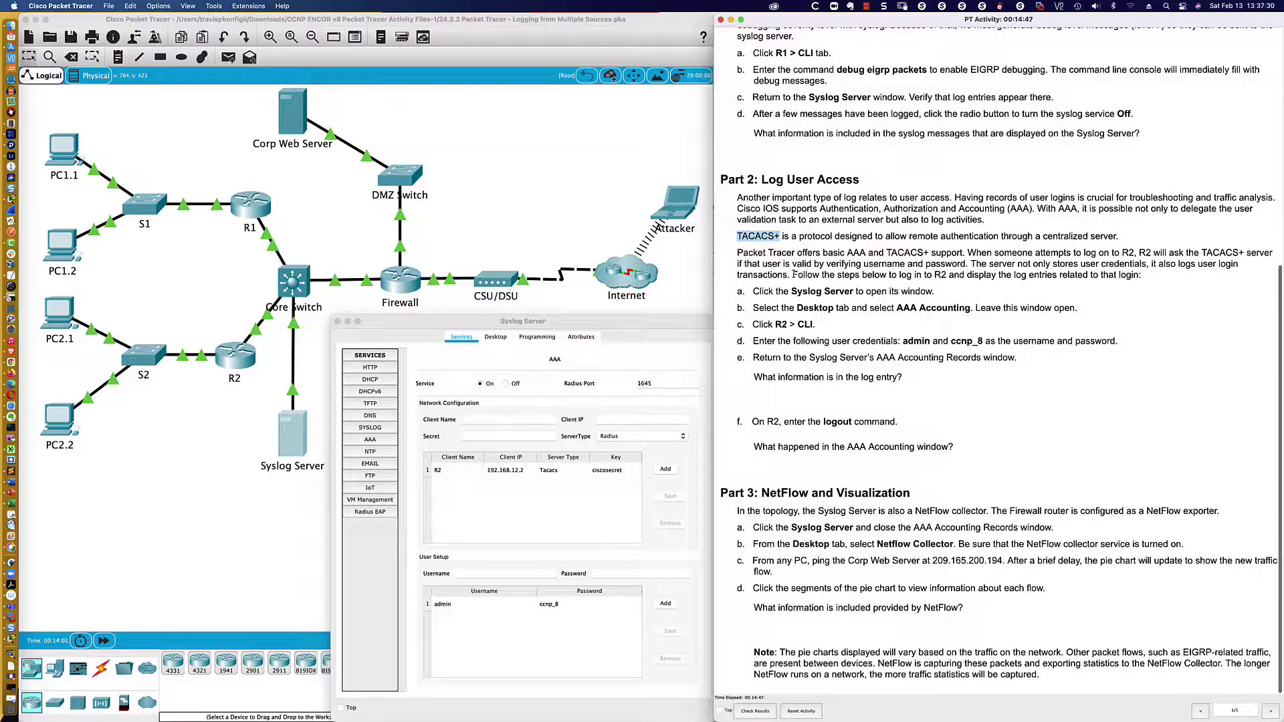
{"action": "left_click", "coordinate": [739, 237]}
{"action": "left_click", "coordinate": [370, 439]}
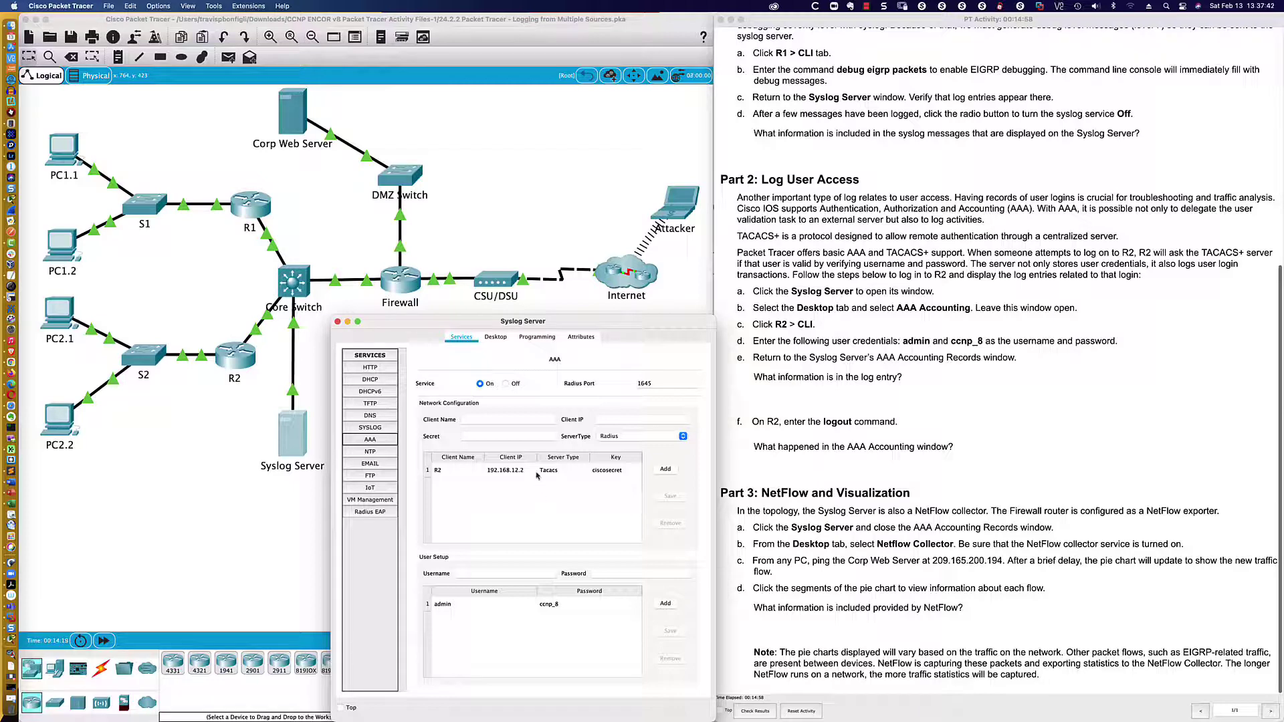
{"action": "left_click", "coordinate": [509, 471]}
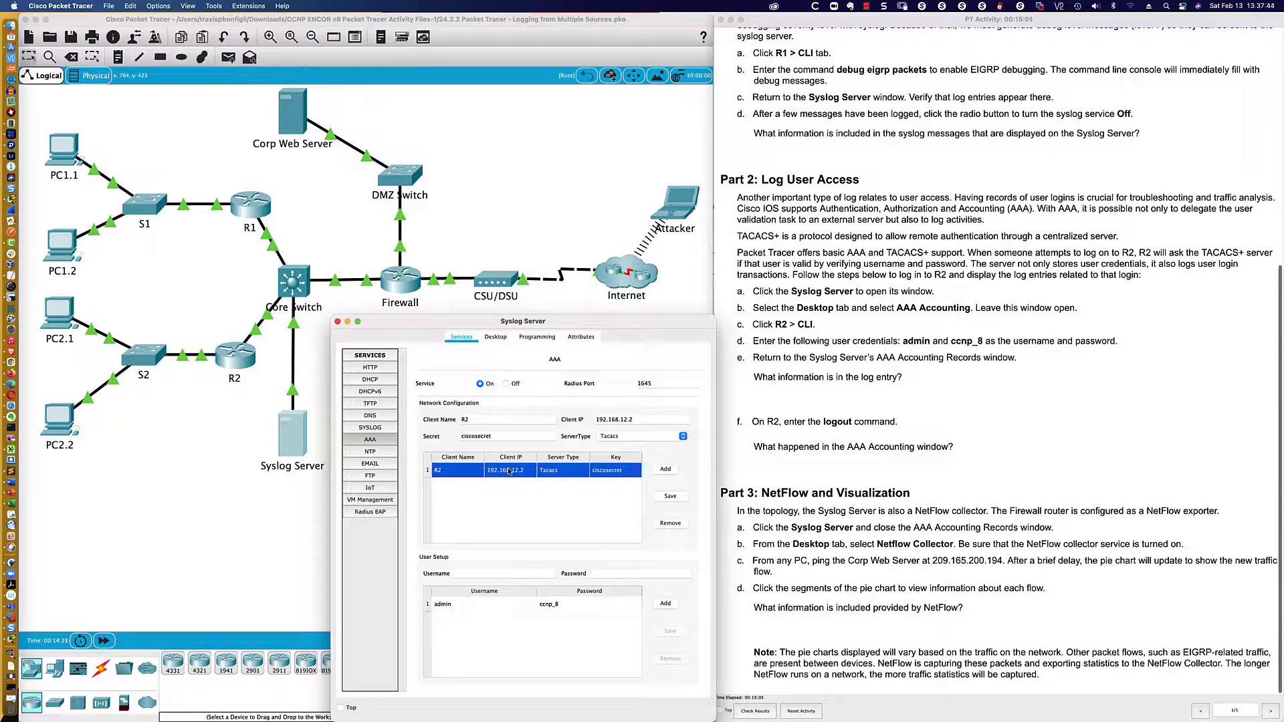
{"action": "left_click", "coordinate": [495, 606]}
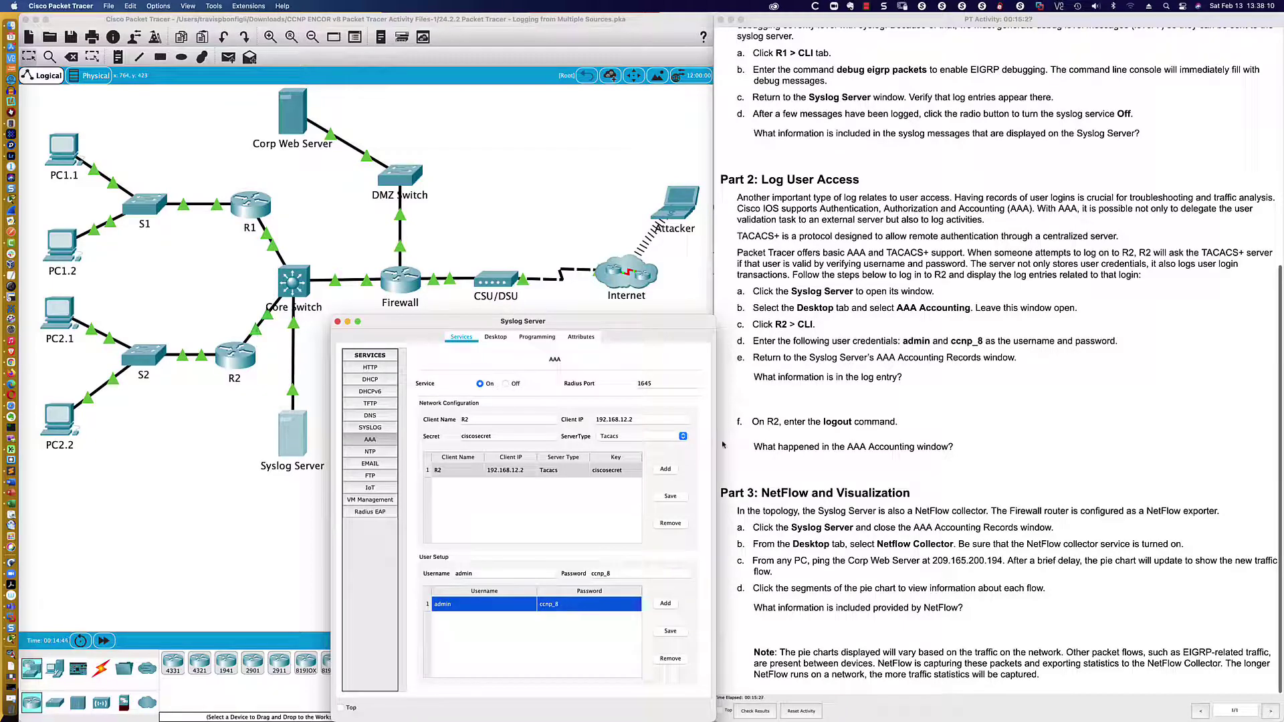
{"action": "left_click", "coordinate": [234, 357]}
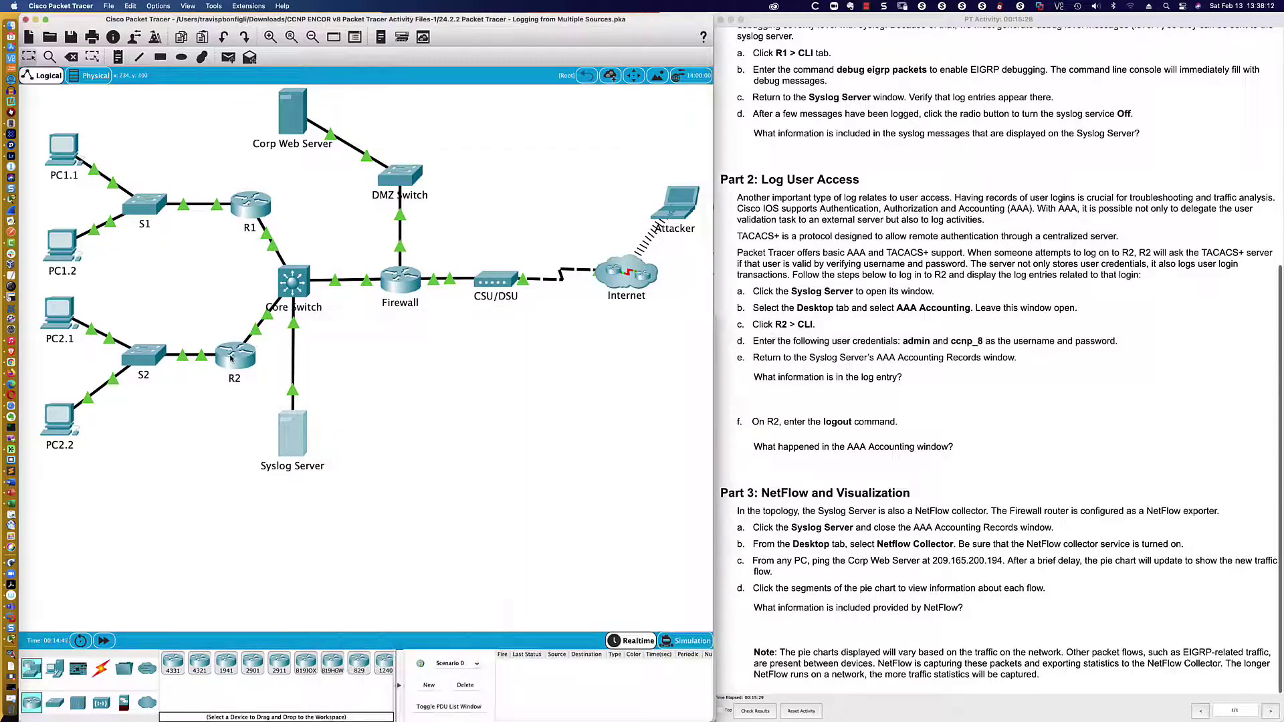
{"action": "left_click_drag", "start_coordinate": [593, 227], "coordinate": [100, 438]}
{"action": "left_click_drag", "start_coordinate": [296, 422], "coordinate": [713, 365]}
{"action": "left_click", "coordinate": [596, 493]}
{"action": "key", "text": "Return"}
{"action": "key", "text": "Return"}
{"action": "key", "text": "Return"}
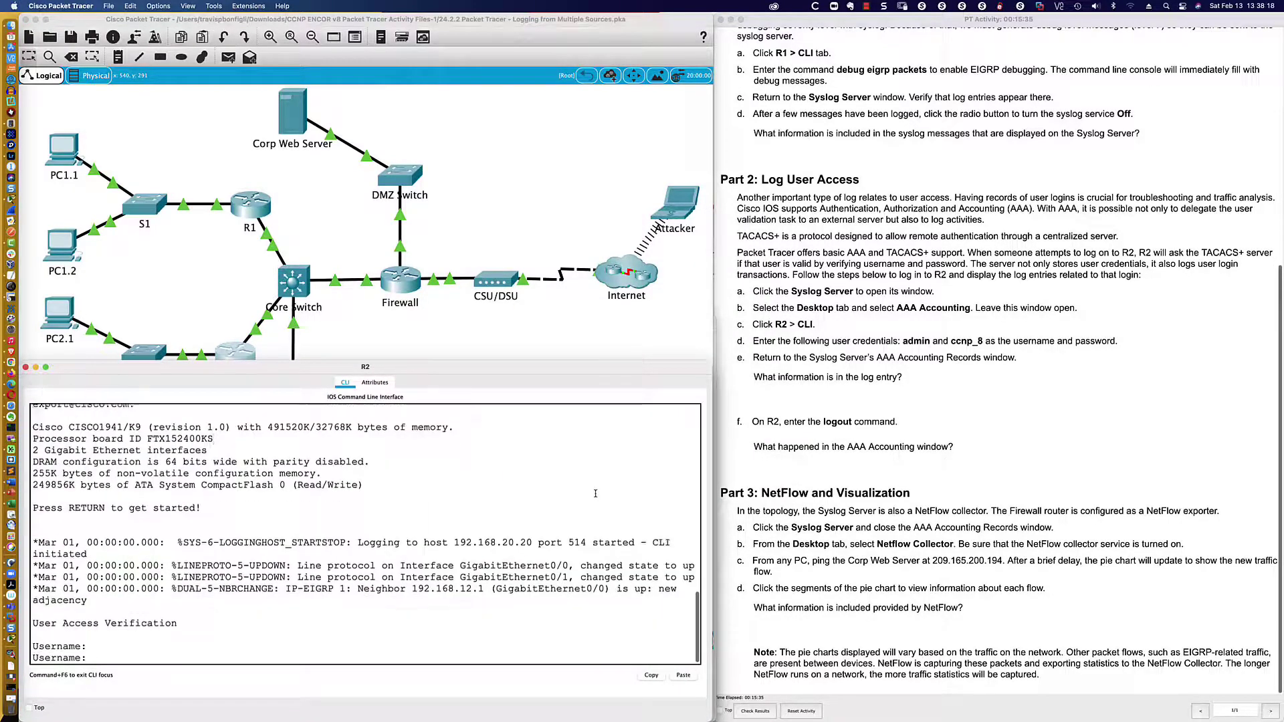
{"action": "type", "text": "admin"}
{"action": "key", "text": "Return"}
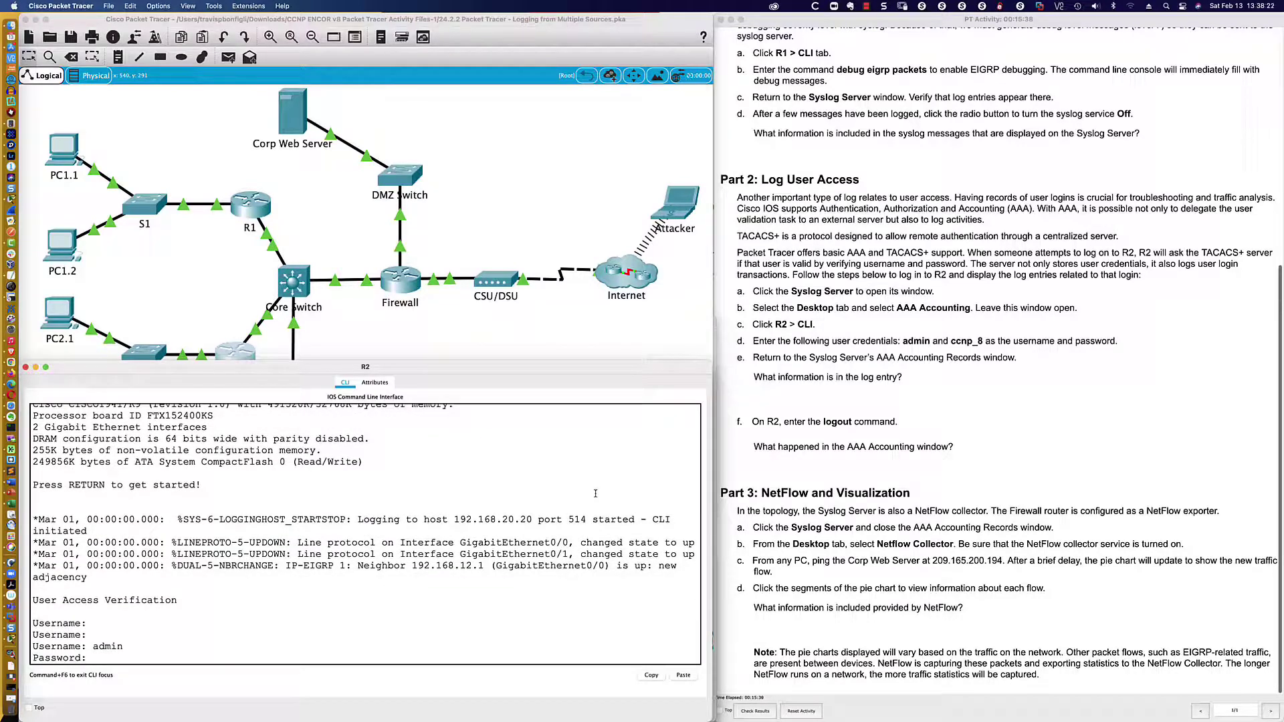
{"action": "type", "text": "ccnp_8"}
{"action": "key", "text": "Return"}
{"action": "key", "text": "Return"}
{"action": "key", "text": "Return"}
{"action": "type", "text": "en"}
{"action": "key", "text": "Return"}
{"action": "type", "text": "sh run | inc"}
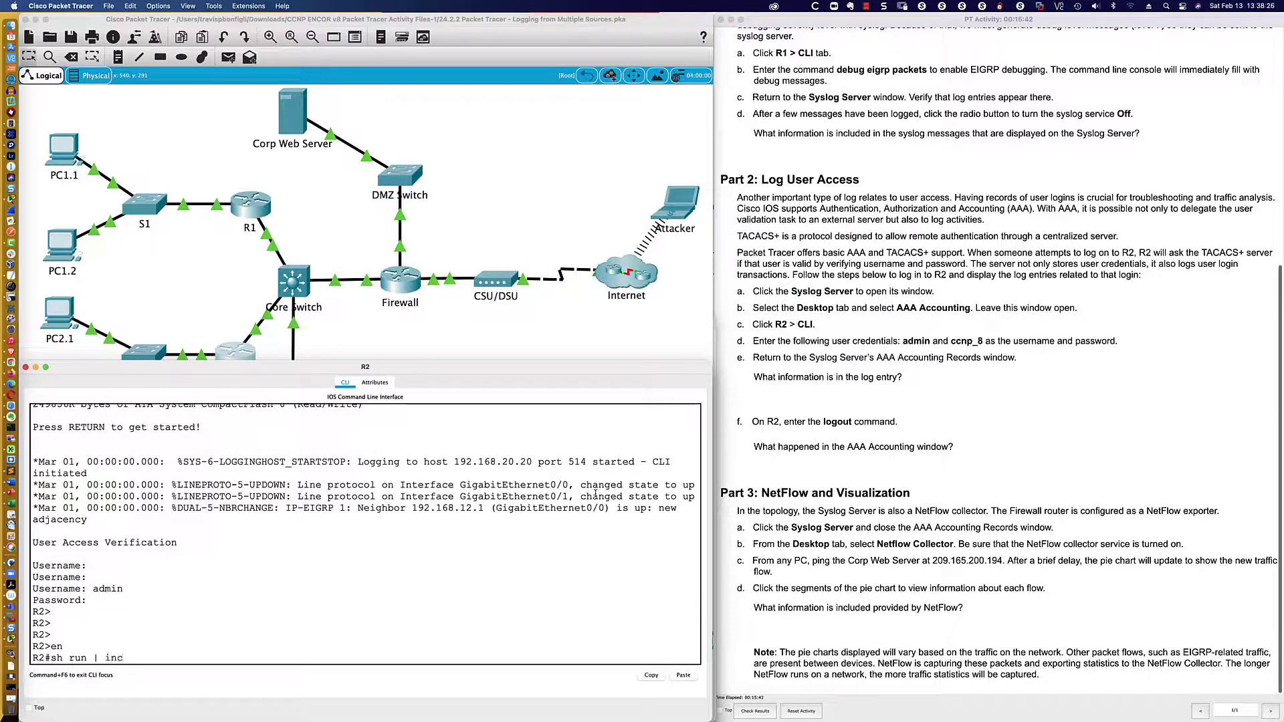
{"action": "type", "text": " aaa"}
{"action": "key", "text": "Return"}
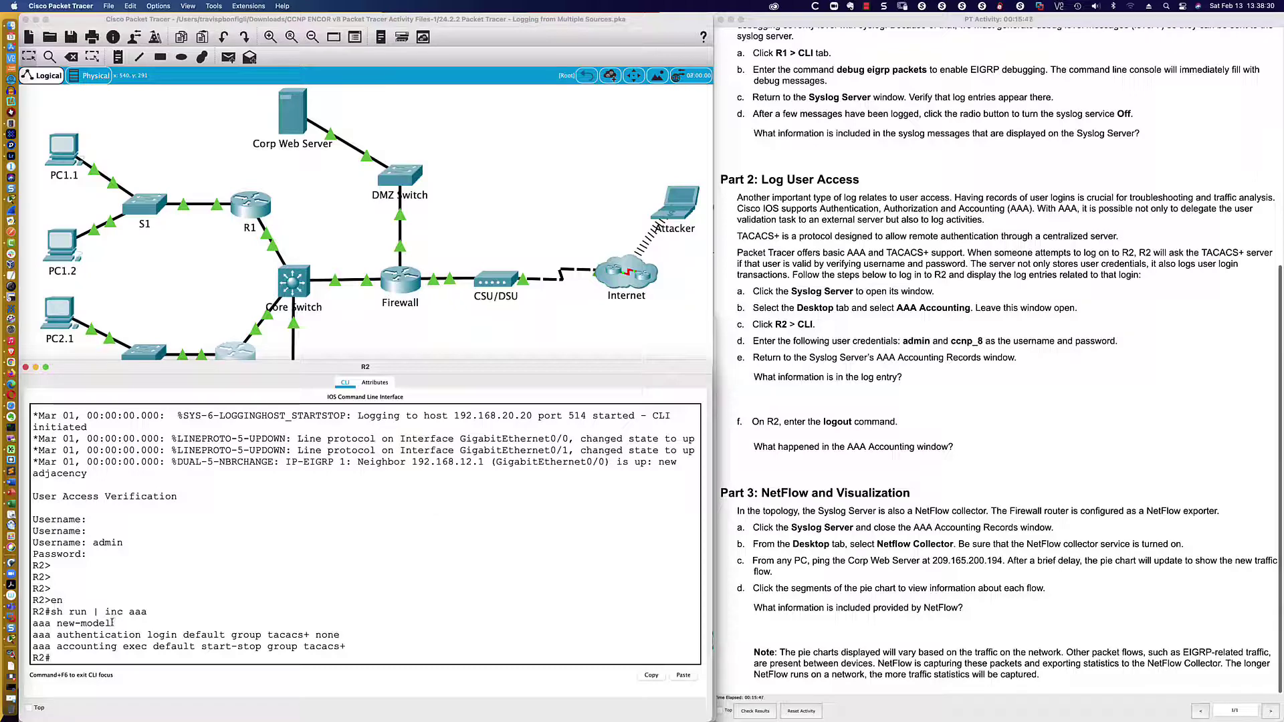
{"action": "left_click_drag", "start_coordinate": [112, 623], "coordinate": [35, 622]}
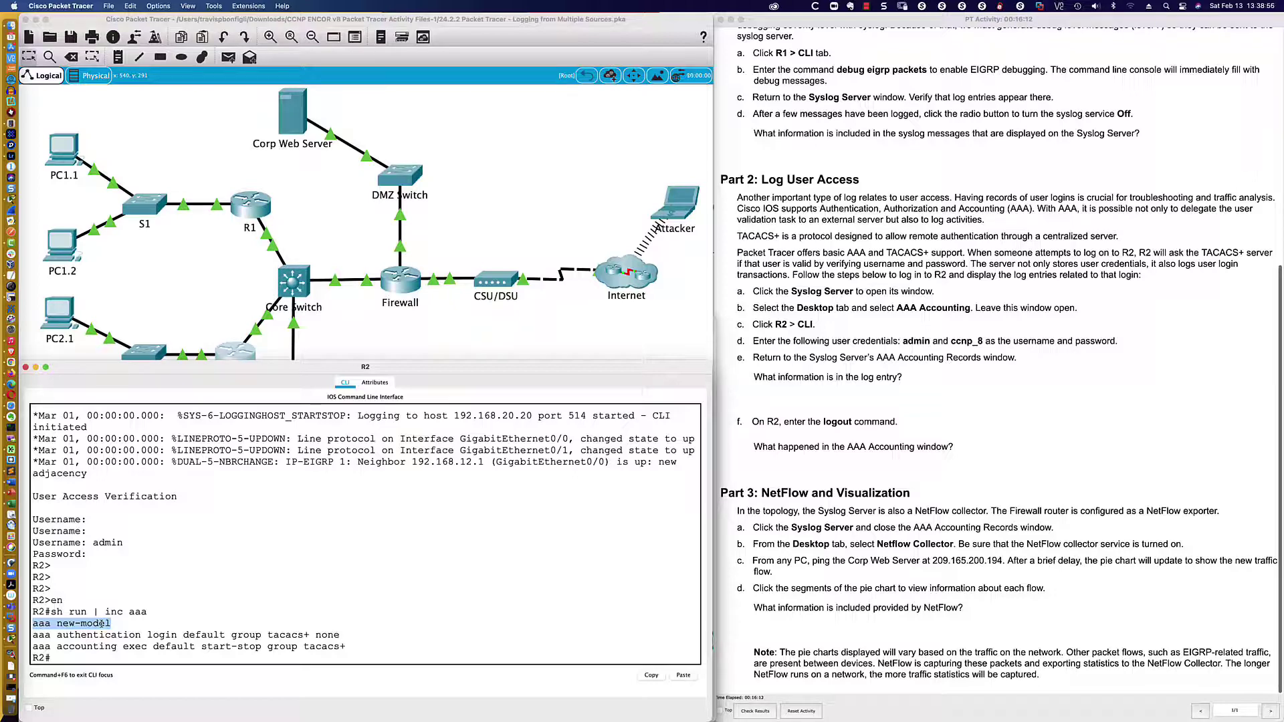
- Highlight R2's aaa authentication login line: login, the tacacs+ method and the fallback none
{"action": "left_click", "coordinate": [36, 635]}
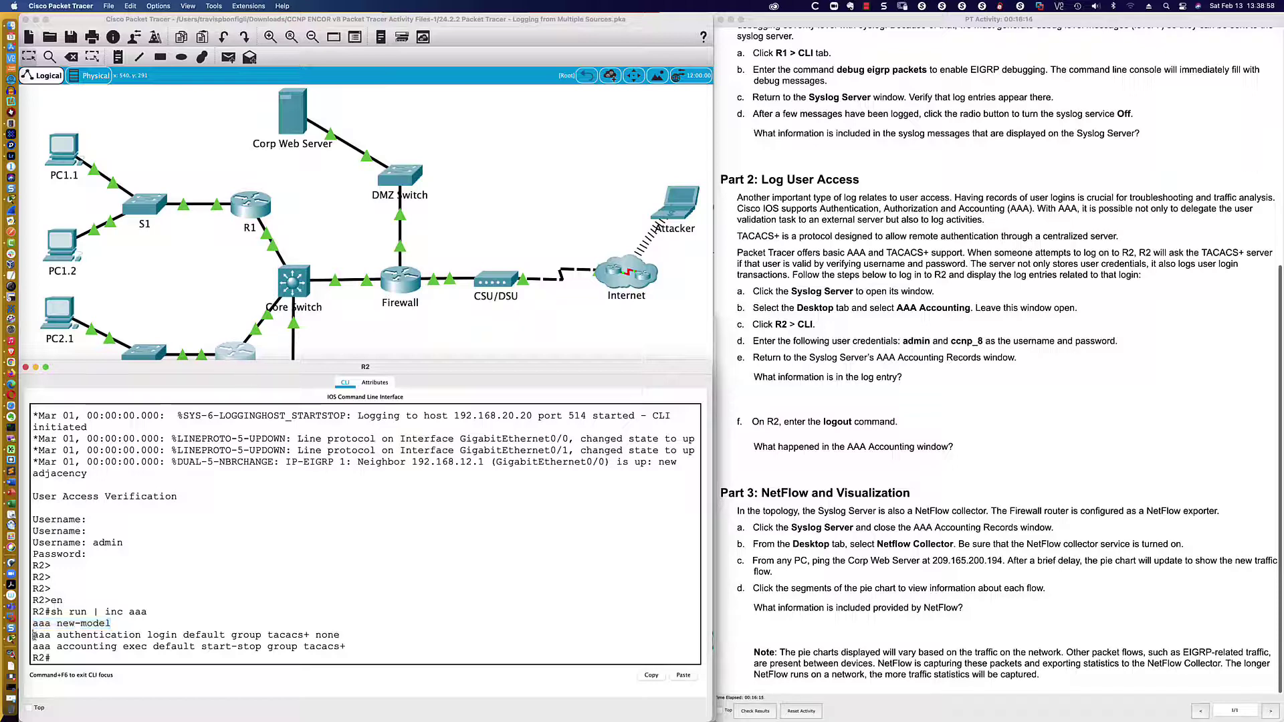
{"action": "left_click_drag", "start_coordinate": [36, 635], "coordinate": [178, 635]}
{"action": "left_click", "coordinate": [158, 634]}
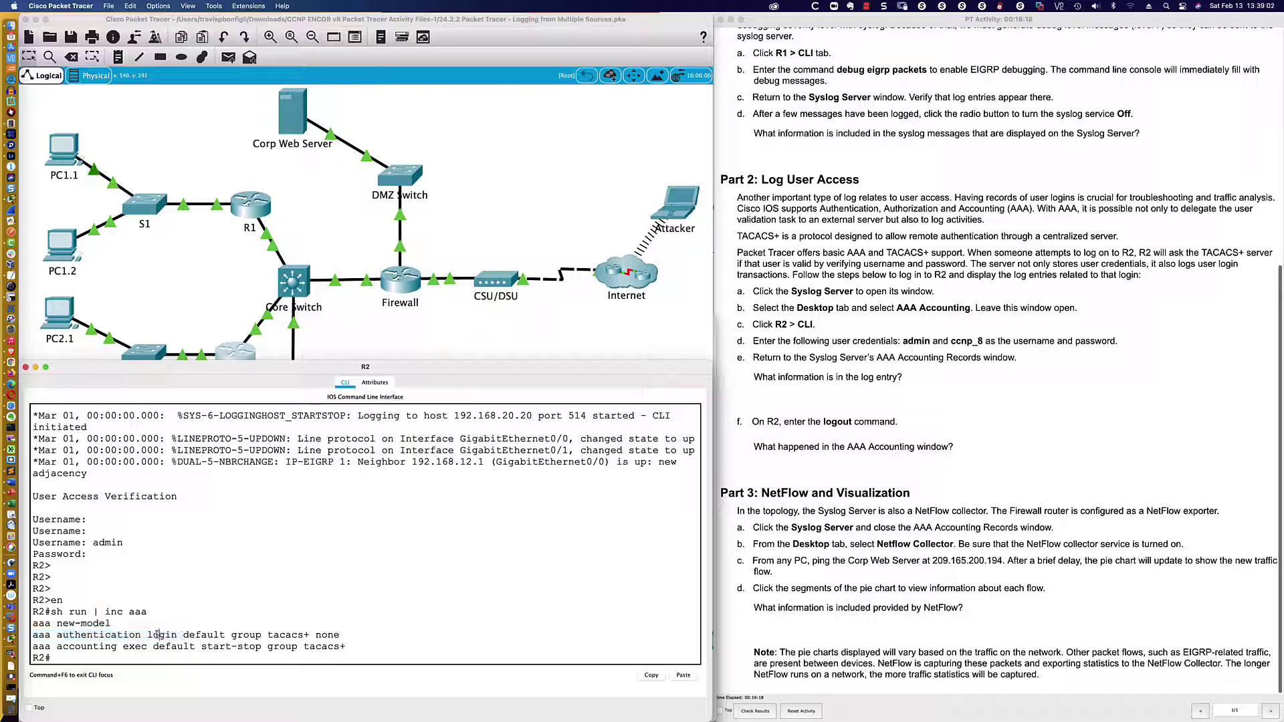
{"action": "double_click", "coordinate": [158, 635]}
{"action": "left_click_drag", "start_coordinate": [317, 635], "coordinate": [267, 636]}
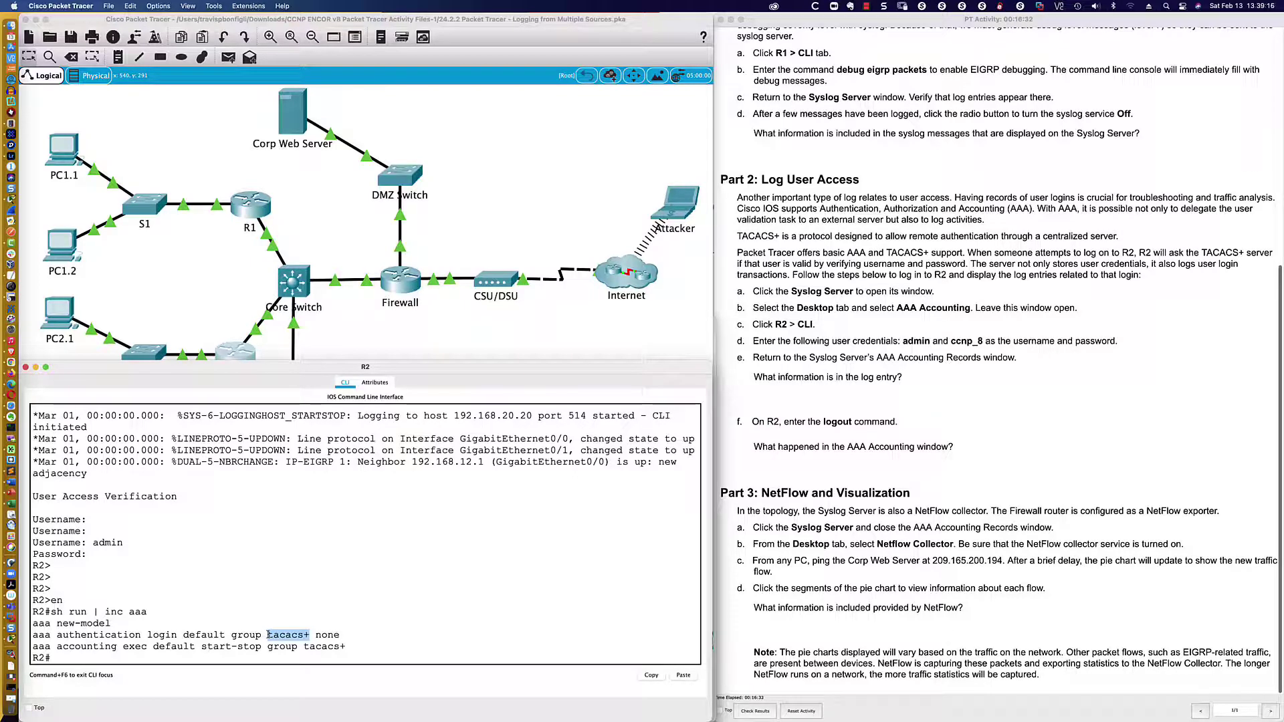
{"action": "left_click_drag", "start_coordinate": [317, 635], "coordinate": [341, 635]}
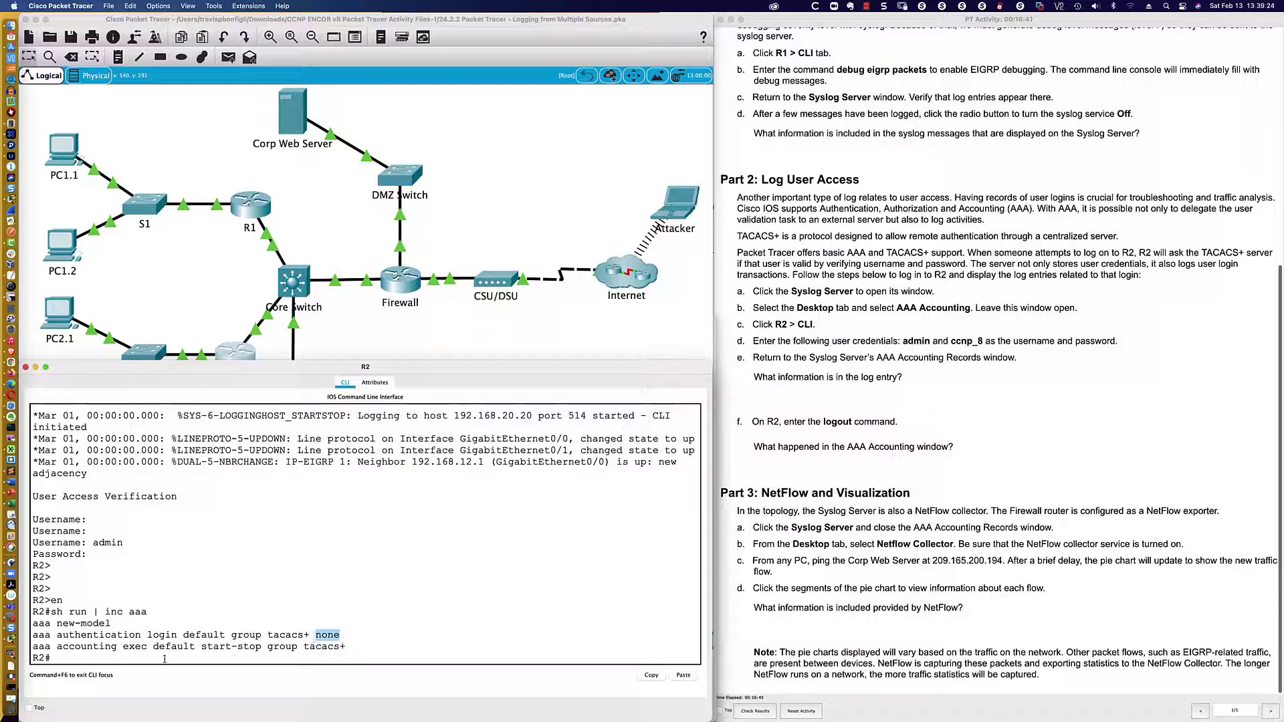
- Highlight the aaa accounting exec start-stop line and the tacacs+ group, then clear the highlight
{"action": "left_click_drag", "start_coordinate": [57, 647], "coordinate": [345, 652]}
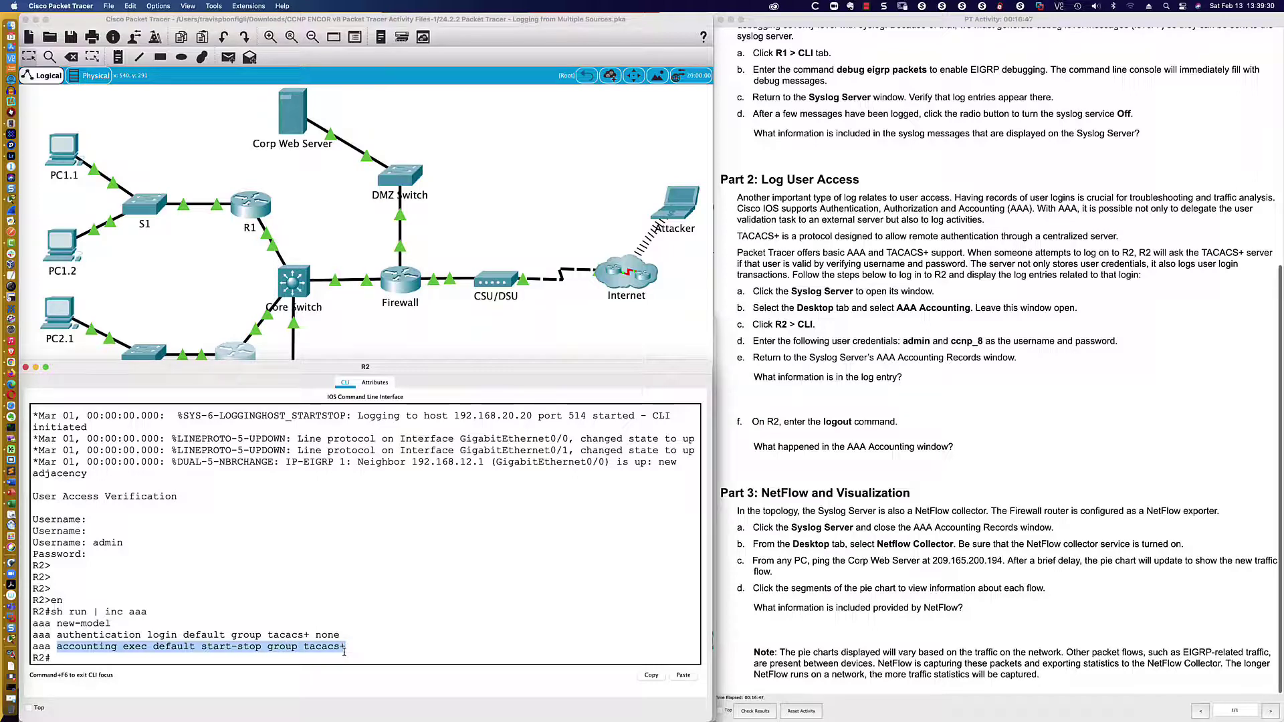
{"action": "left_click_drag", "start_coordinate": [230, 636], "coordinate": [318, 638]}
{"action": "left_click", "coordinate": [320, 655]}
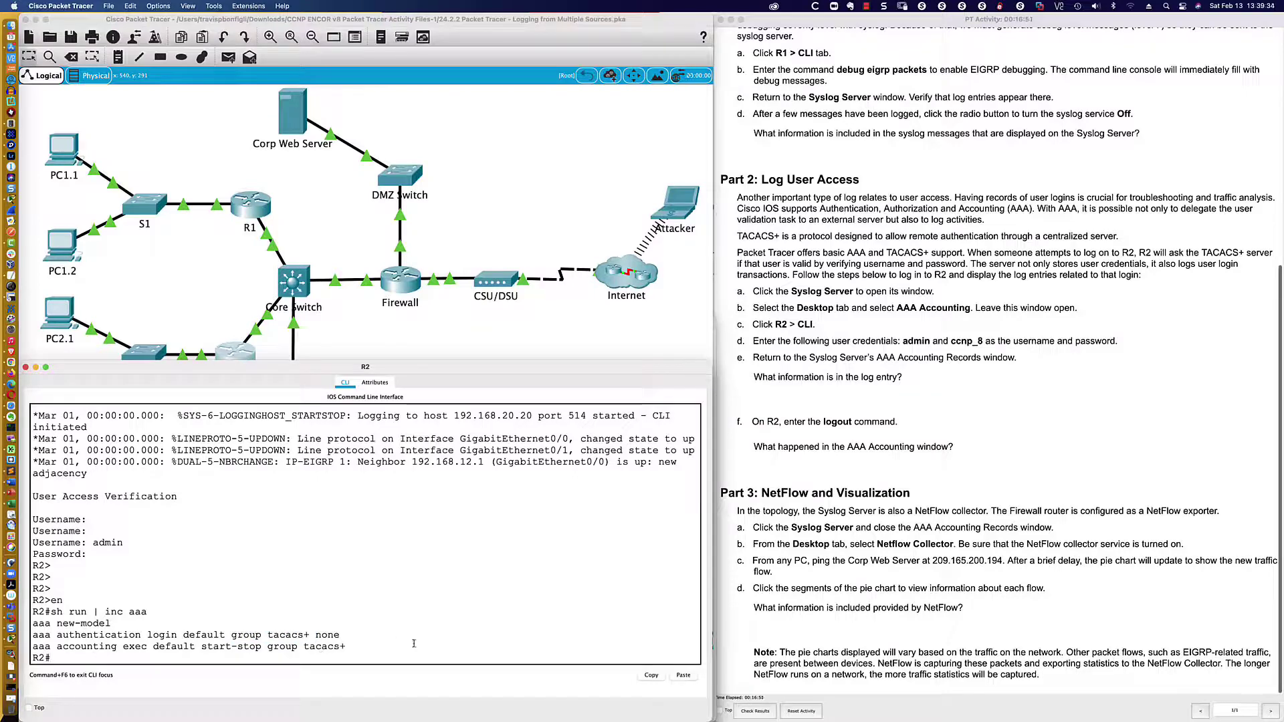
{"action": "left_click", "coordinate": [359, 337]}
- Show the Syslog Server's SYSLOG log of EIGRP and CDP entries, comparing it with R2 and the instructions
{"action": "left_click", "coordinate": [292, 435]}
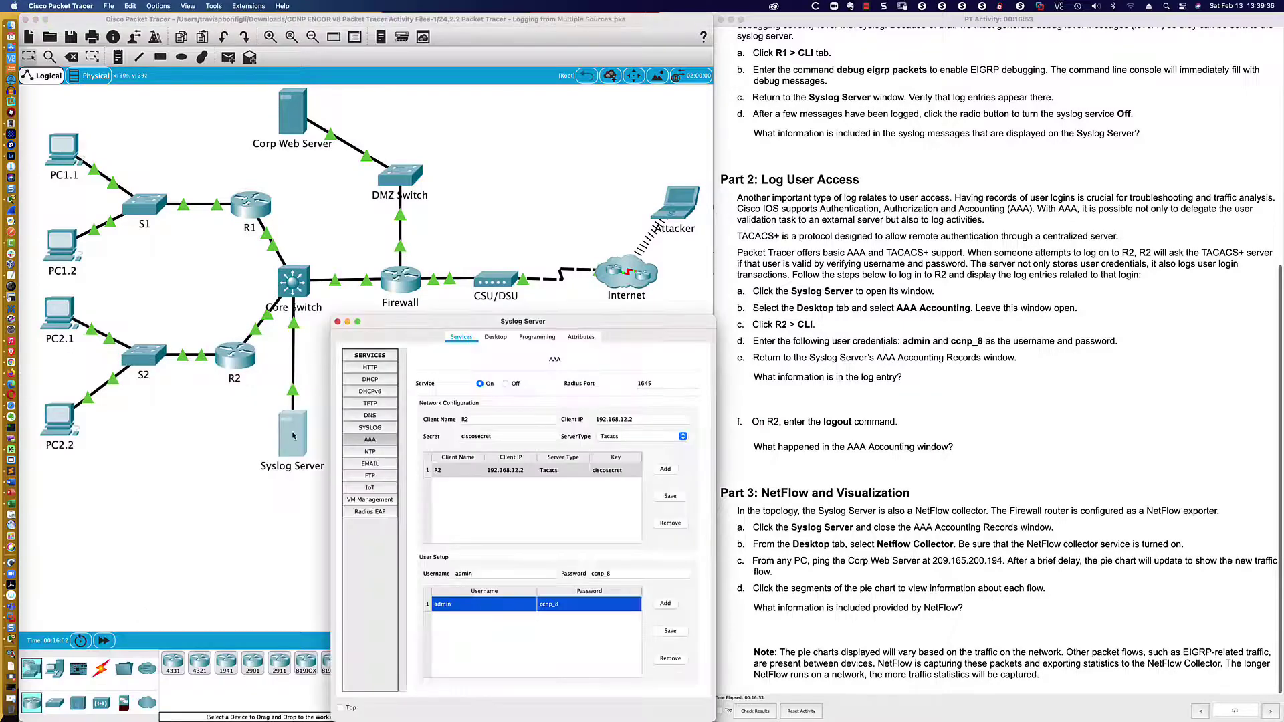
{"action": "left_click_drag", "start_coordinate": [503, 324], "coordinate": [904, 324]}
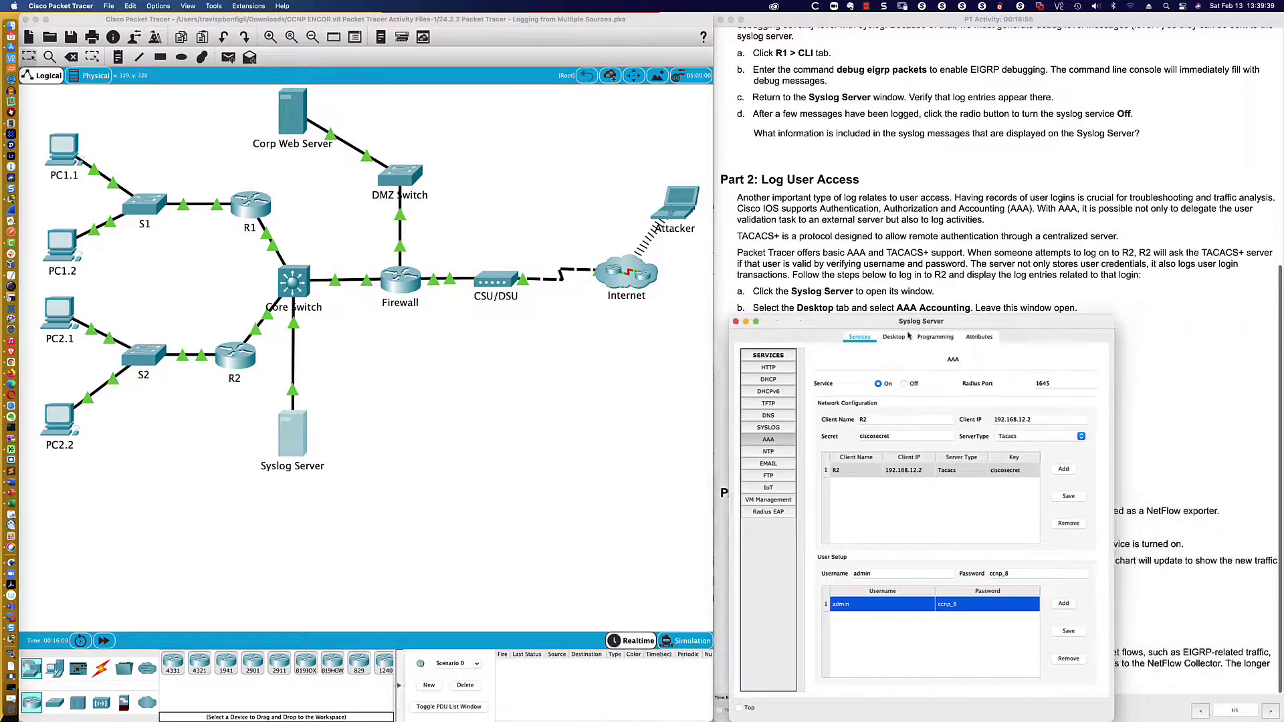
{"action": "left_click", "coordinate": [766, 429]}
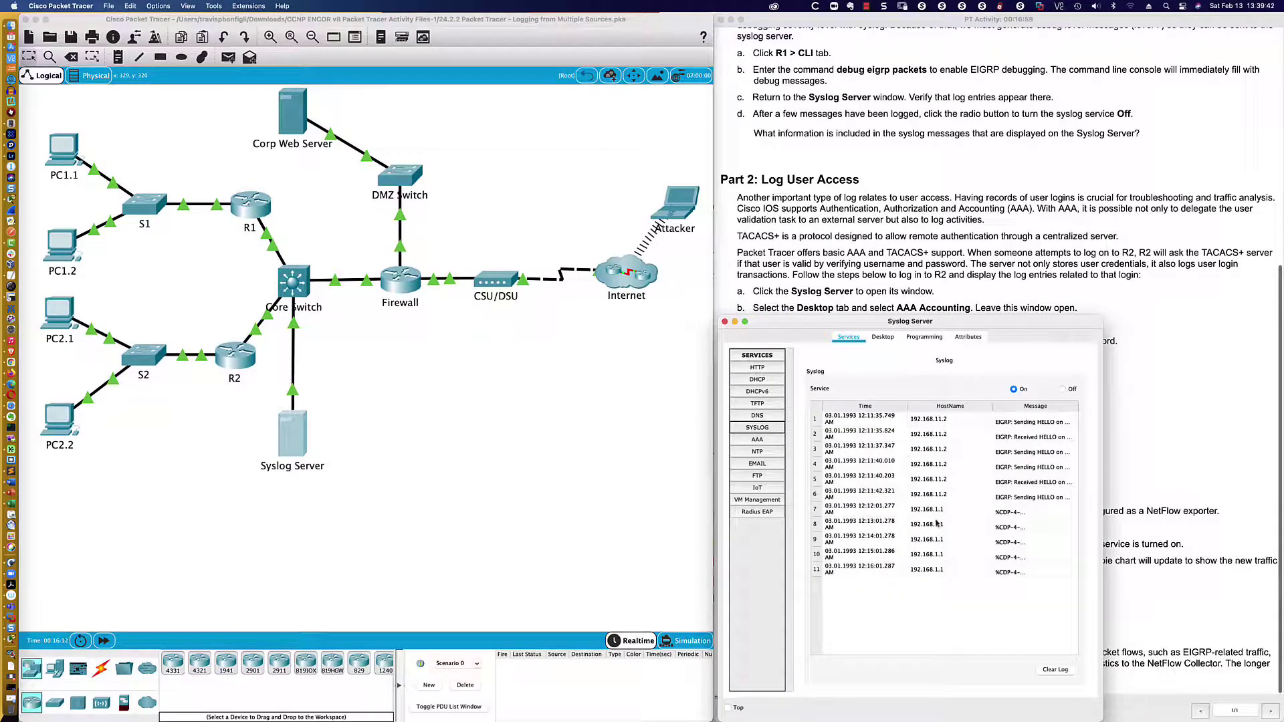
{"action": "left_click", "coordinate": [236, 356]}
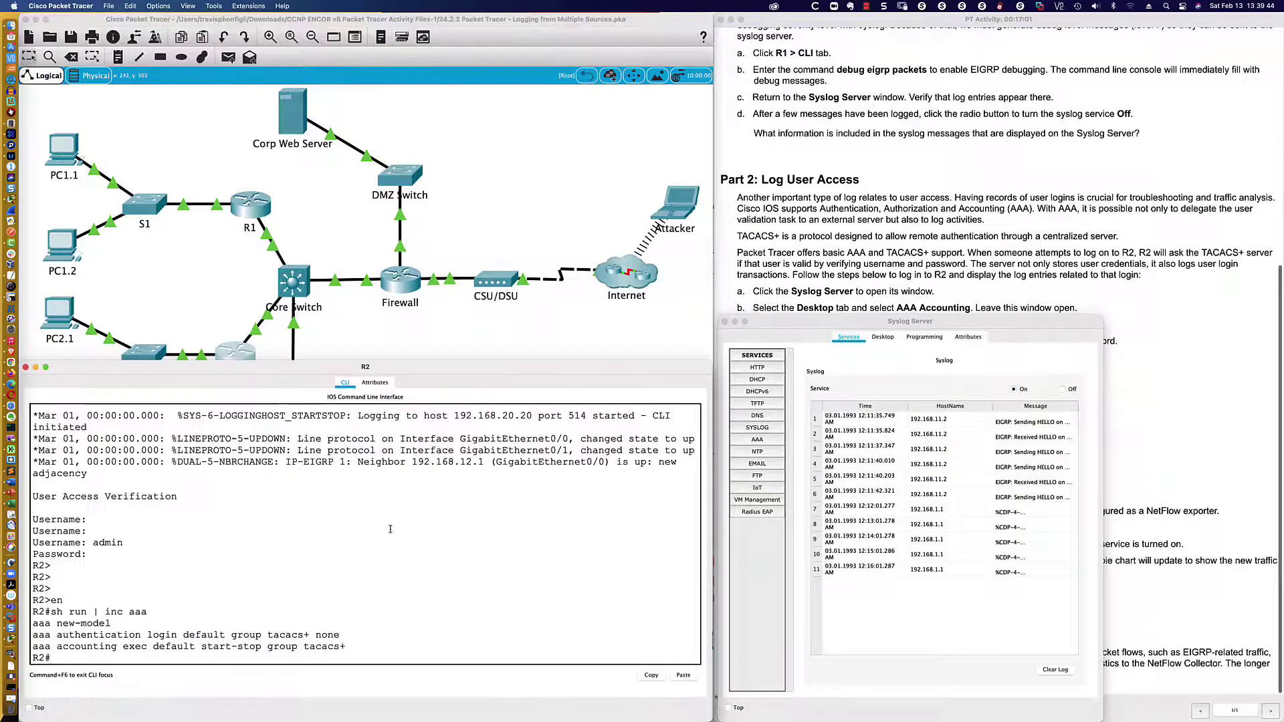
{"action": "left_click", "coordinate": [791, 292]}
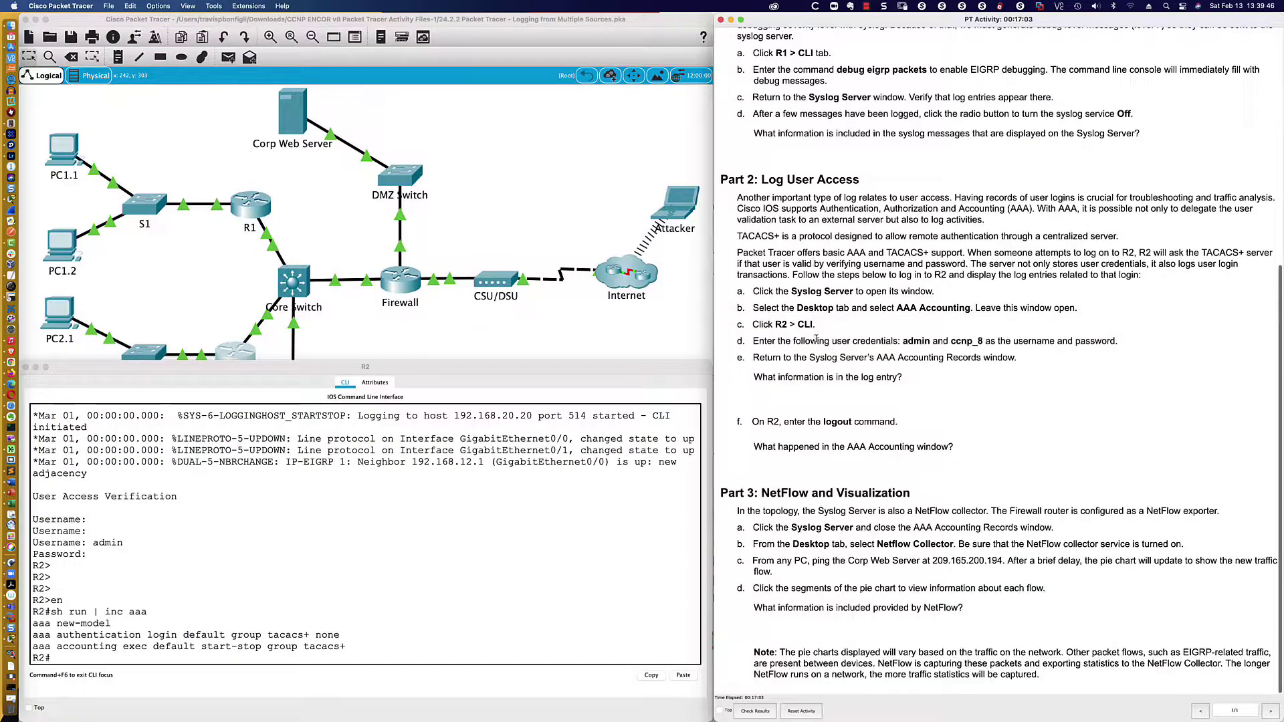
{"action": "scroll", "coordinate": [961, 360], "scroll_direction": "up", "scroll_amount": 1}
{"action": "left_click", "coordinate": [629, 355]}
- Return the Syslog Server to its AAA page listing client R2 and one user, adjusting the window position
{"action": "left_click", "coordinate": [291, 423]}
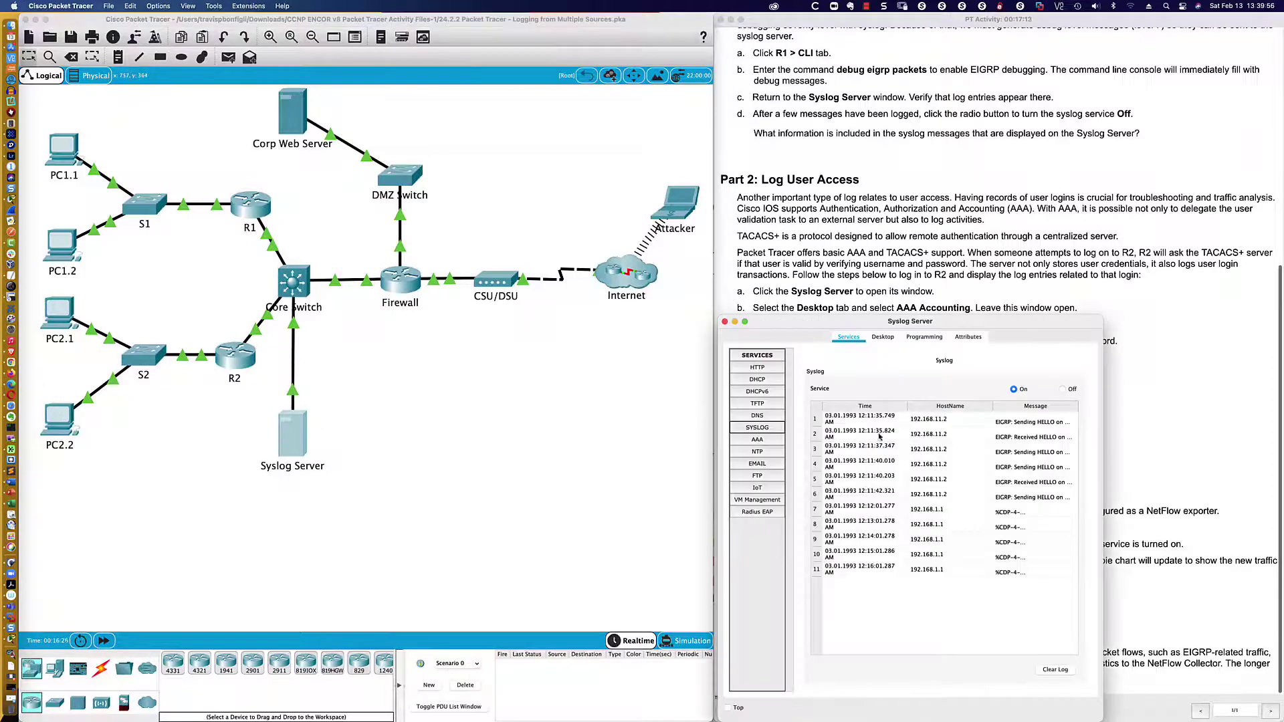
{"action": "left_click", "coordinate": [771, 441]}
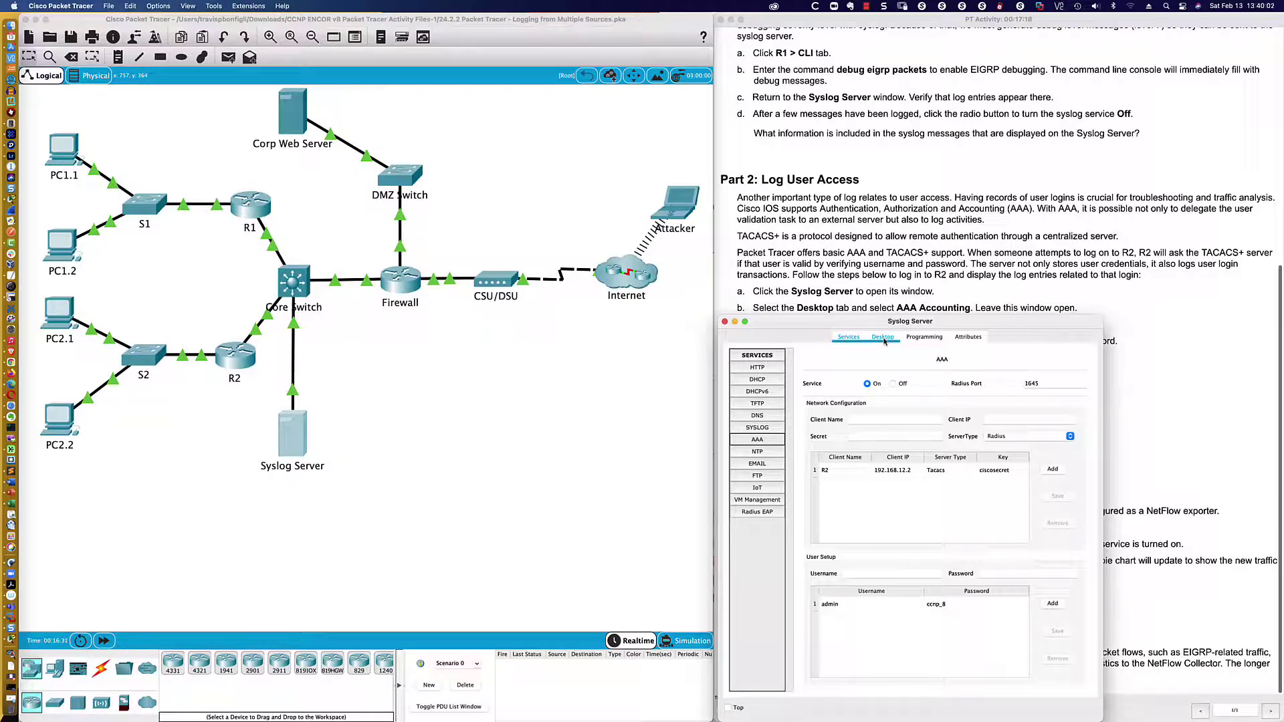
{"action": "left_click", "coordinate": [884, 338]}
{"action": "left_click", "coordinate": [849, 337]}
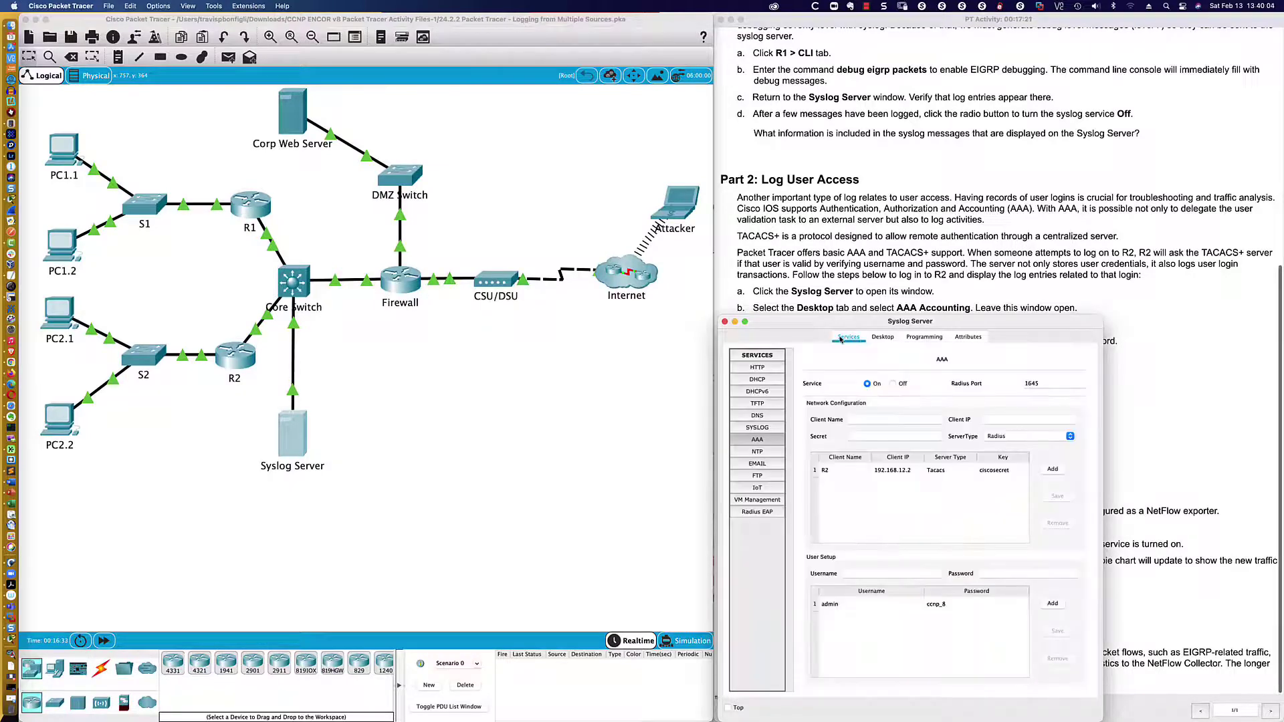
{"action": "left_click", "coordinate": [778, 442]}
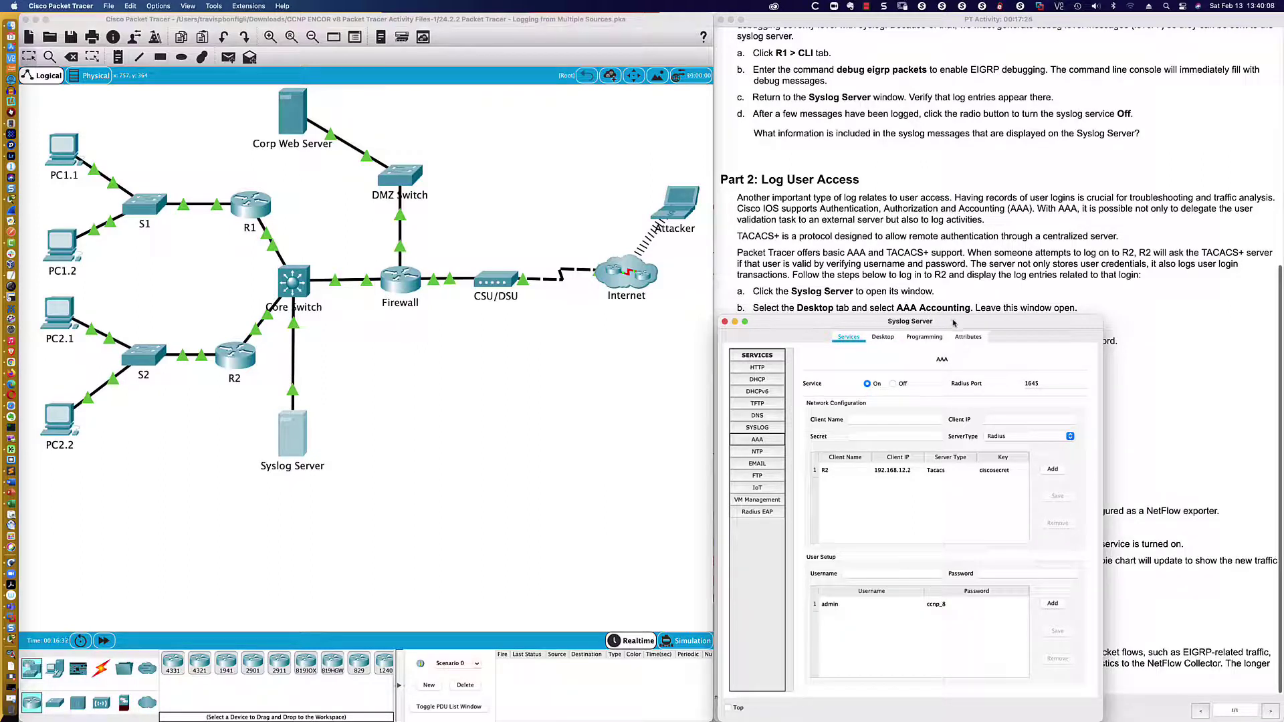
{"action": "left_click_drag", "start_coordinate": [954, 323], "coordinate": [967, 400]}
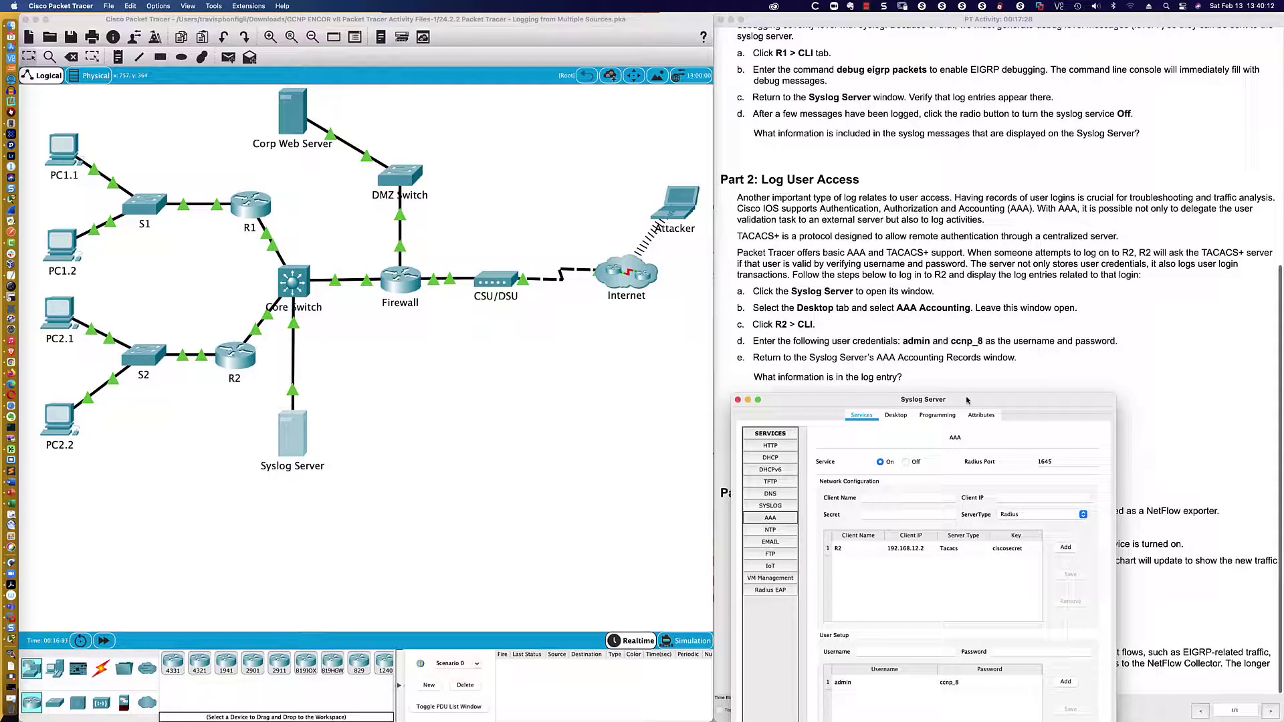
{"action": "left_click_drag", "start_coordinate": [967, 400], "coordinate": [950, 321]}
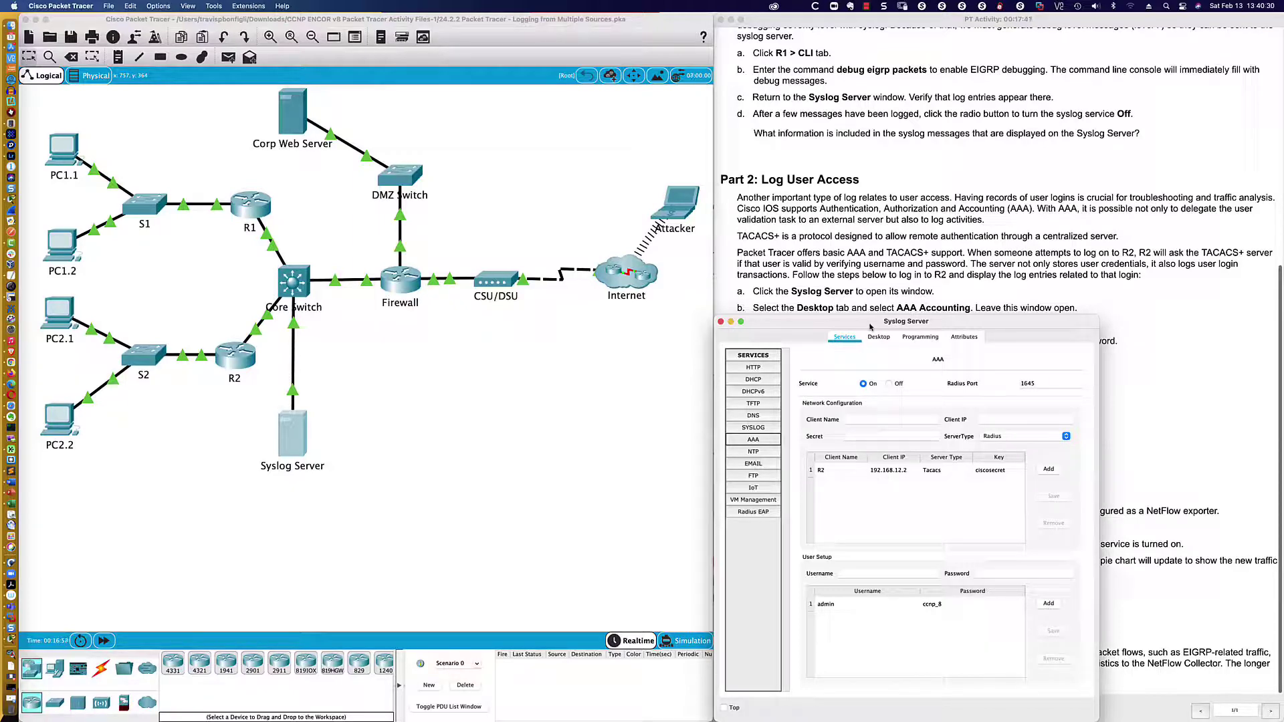
{"action": "left_click_drag", "start_coordinate": [870, 327], "coordinate": [1084, 388]}
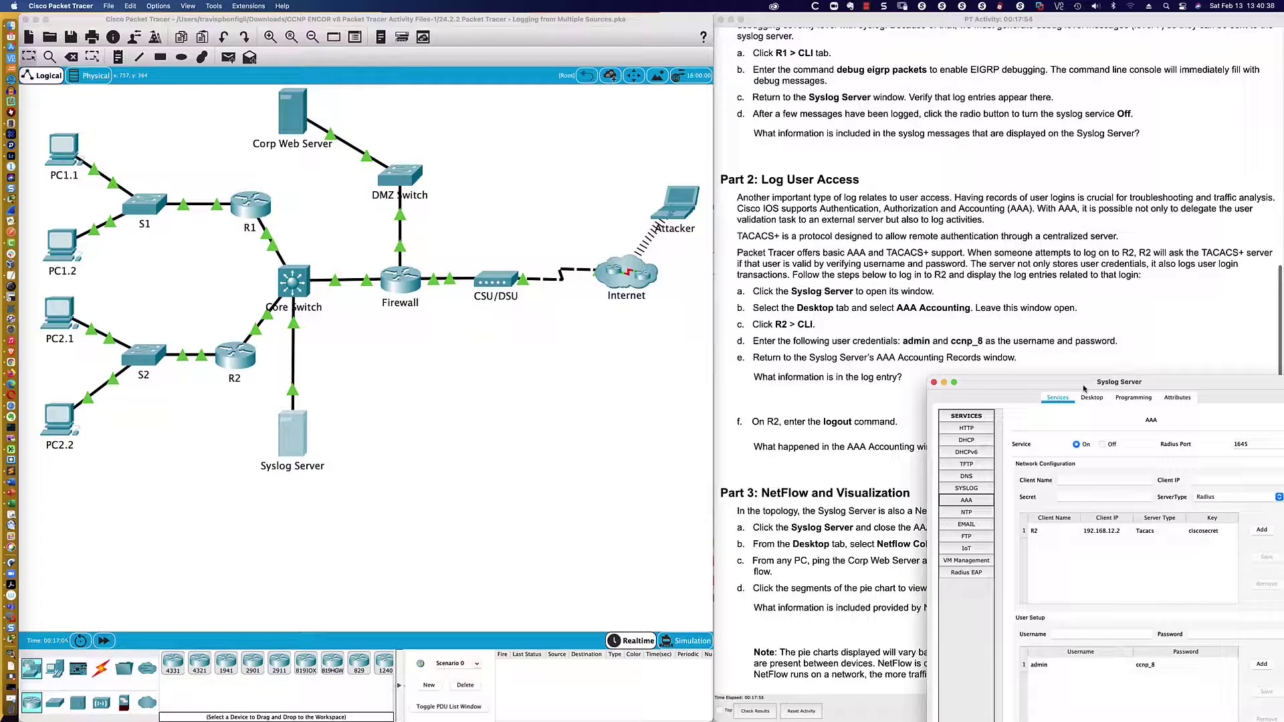
{"action": "left_click_drag", "start_coordinate": [1085, 389], "coordinate": [867, 327]}
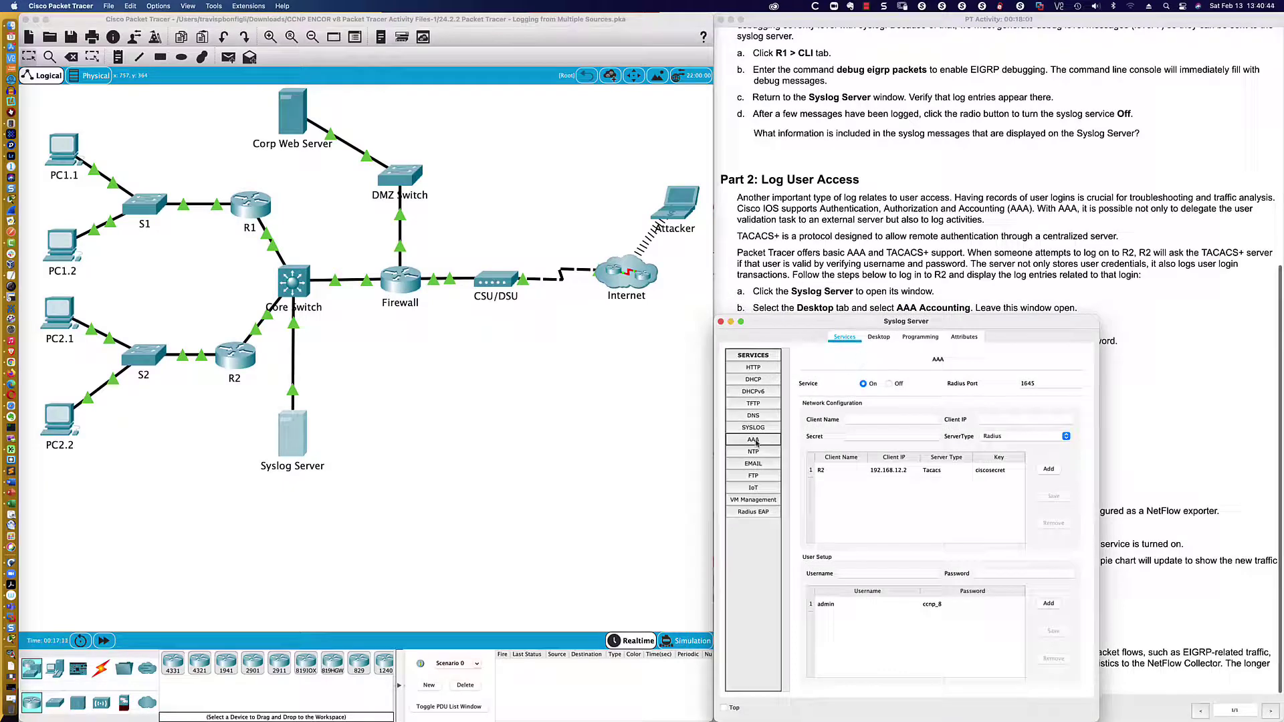
- Read the latest syslog message in row 12, then clear the syslog log
{"action": "left_click", "coordinate": [753, 429]}
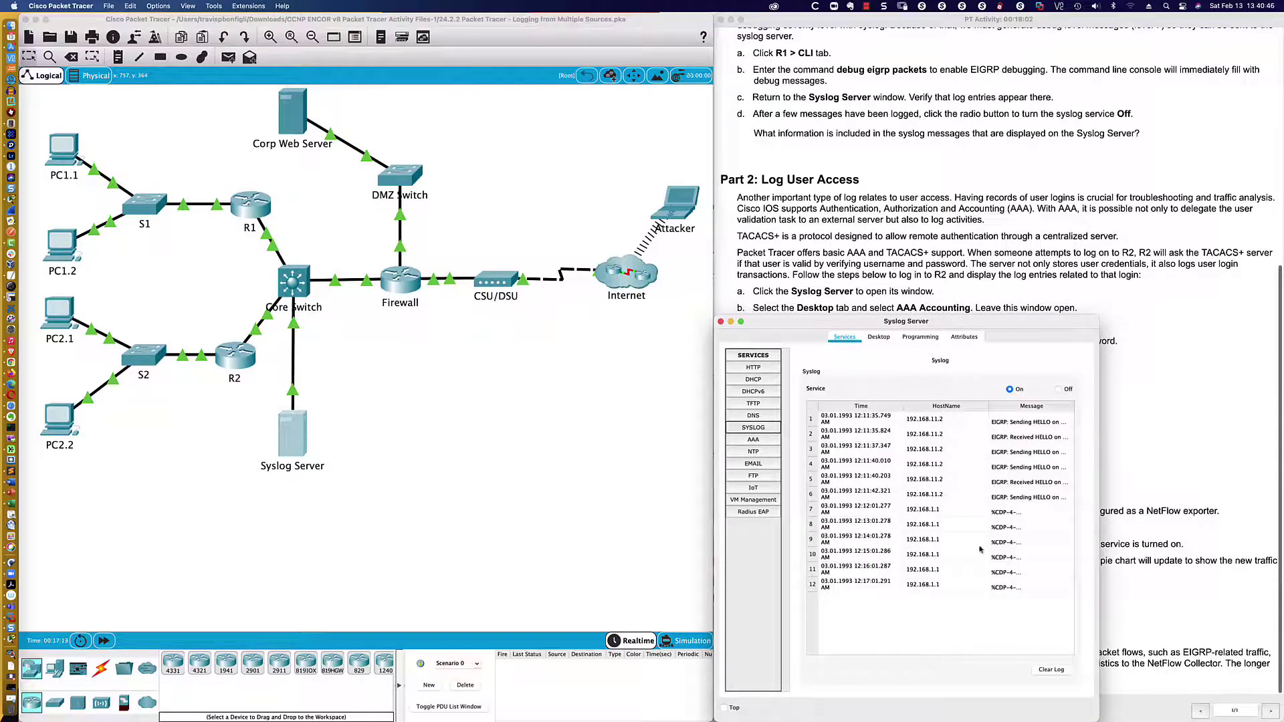
{"action": "left_click", "coordinate": [1010, 585]}
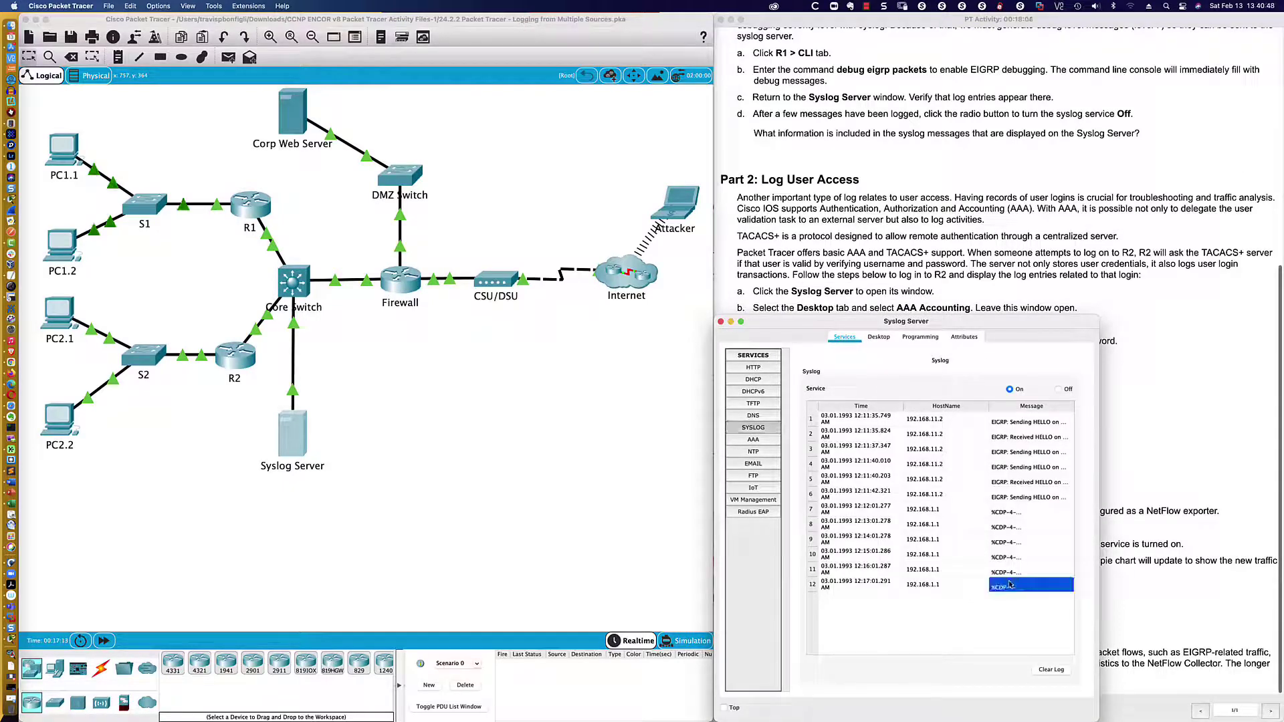
{"action": "double_click", "coordinate": [1012, 584]}
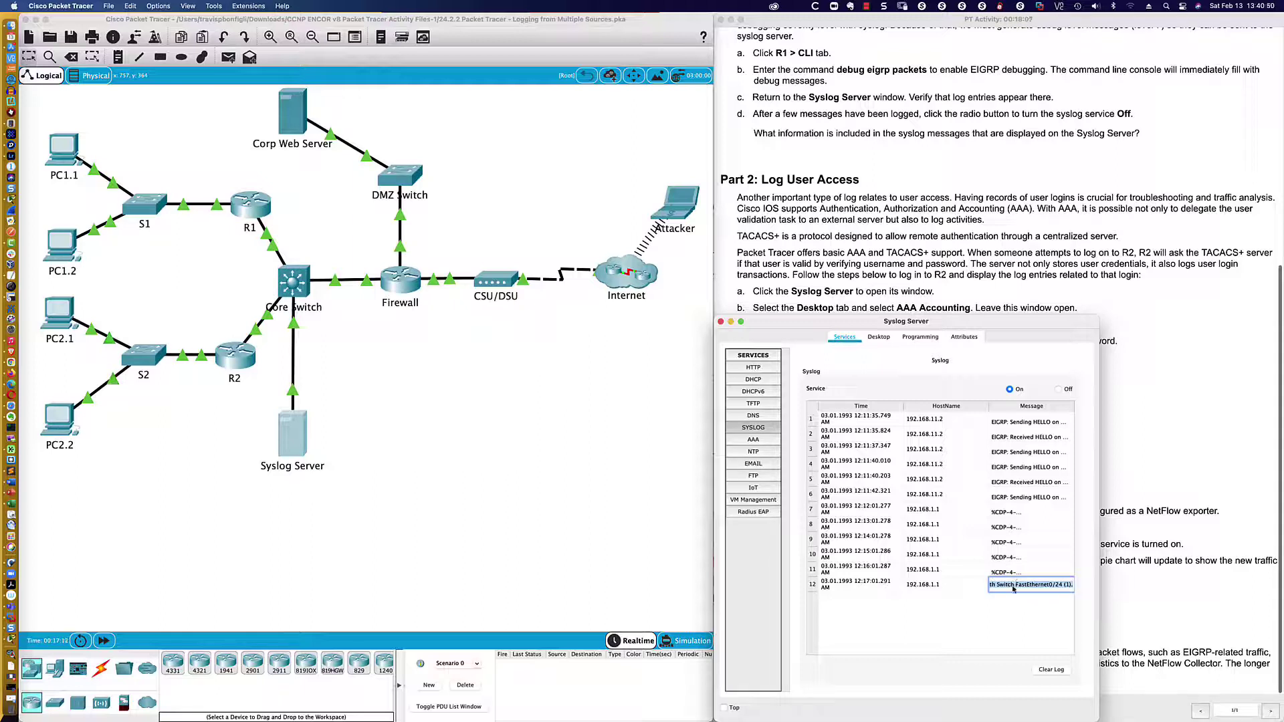
{"action": "left_click", "coordinate": [1047, 669]}
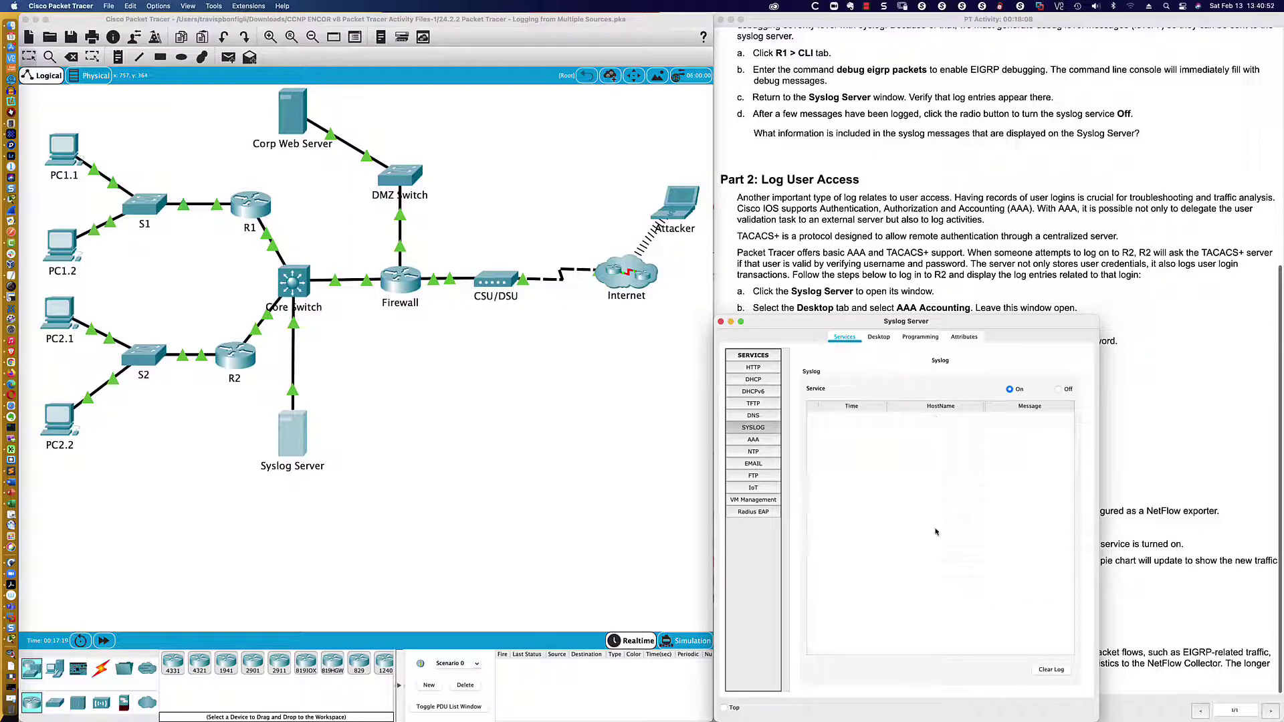
- Keep the AAA server type at Radius, check the admin user, and close the Syslog Server
{"action": "left_click", "coordinate": [754, 439]}
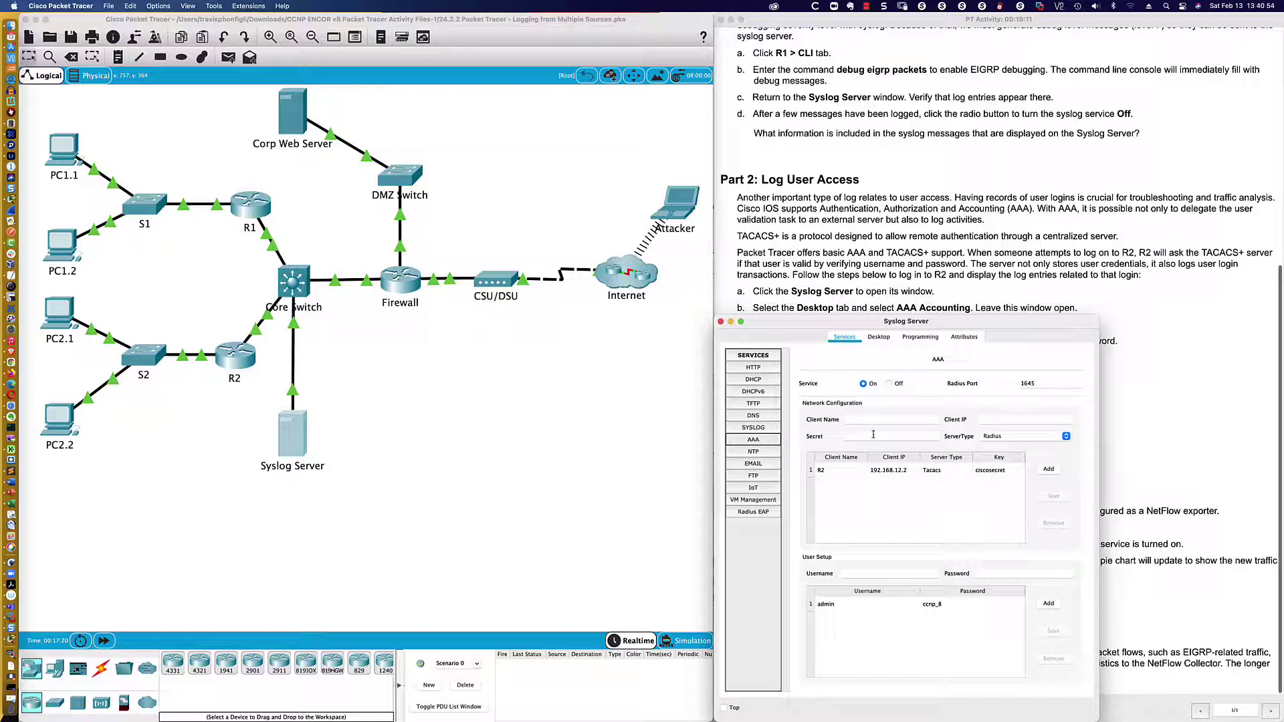
{"action": "left_click", "coordinate": [1048, 438]}
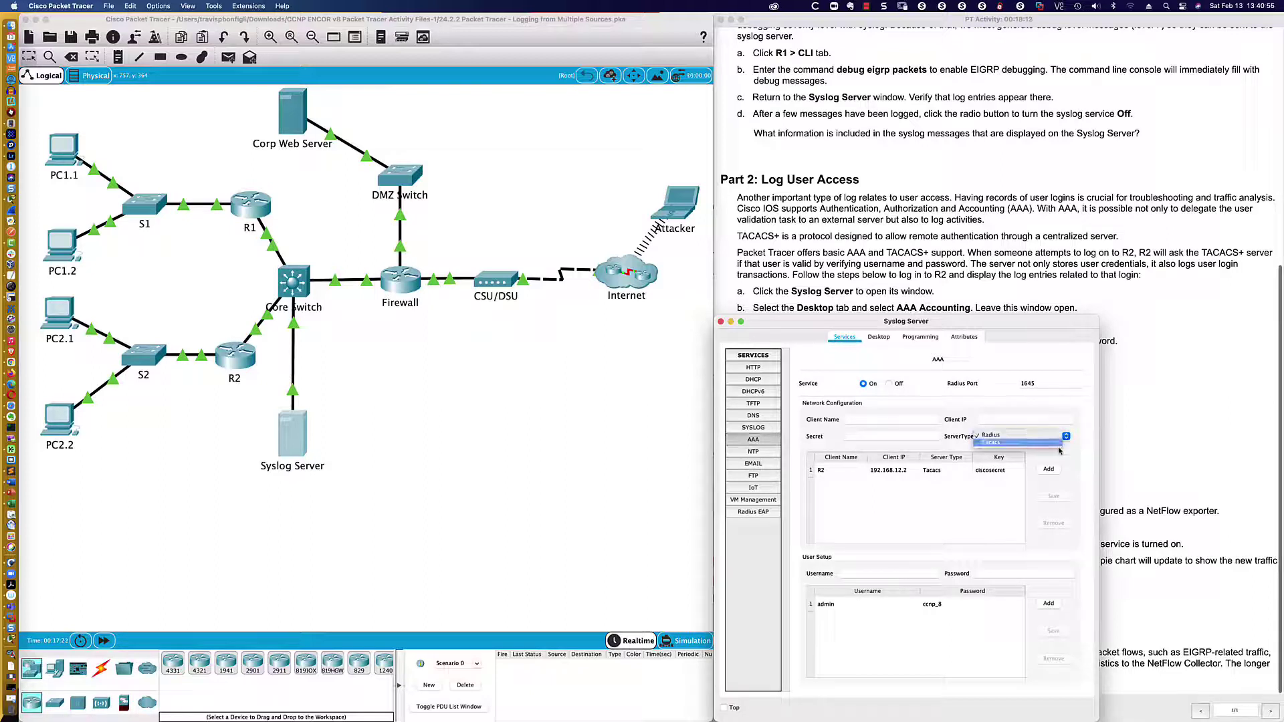
{"action": "left_click", "coordinate": [1059, 451]}
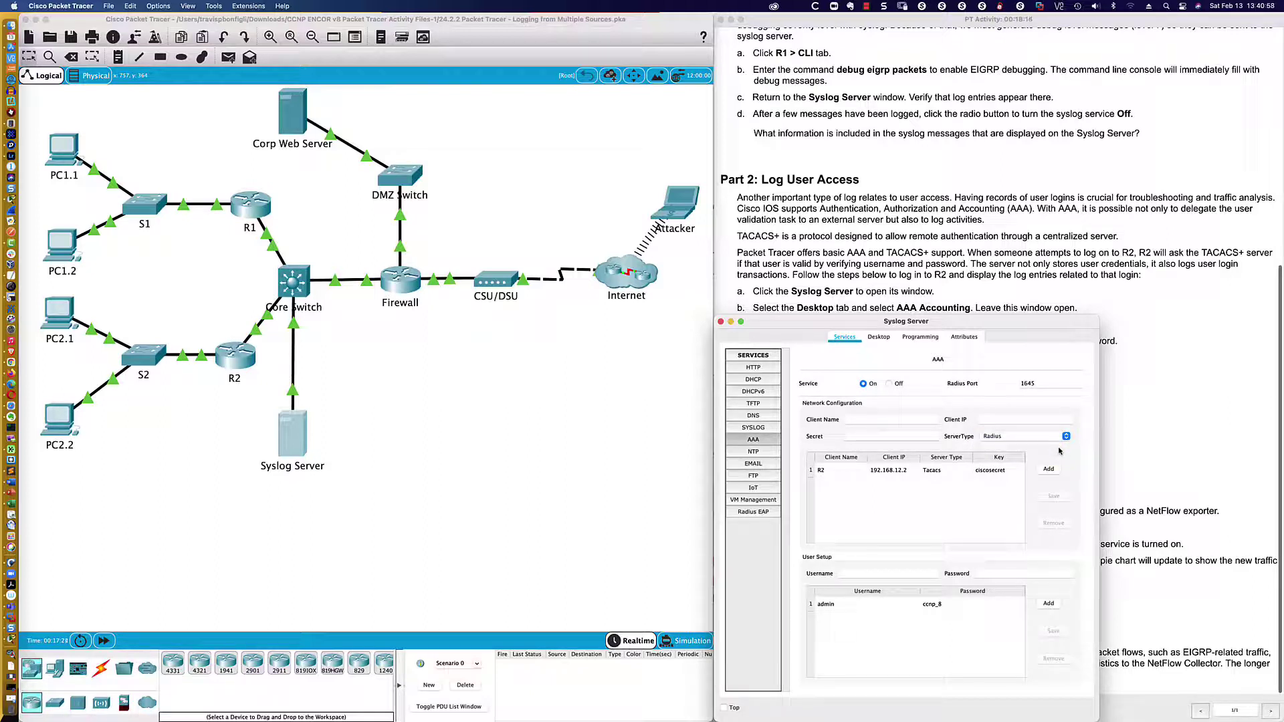
{"action": "left_click", "coordinate": [858, 605]}
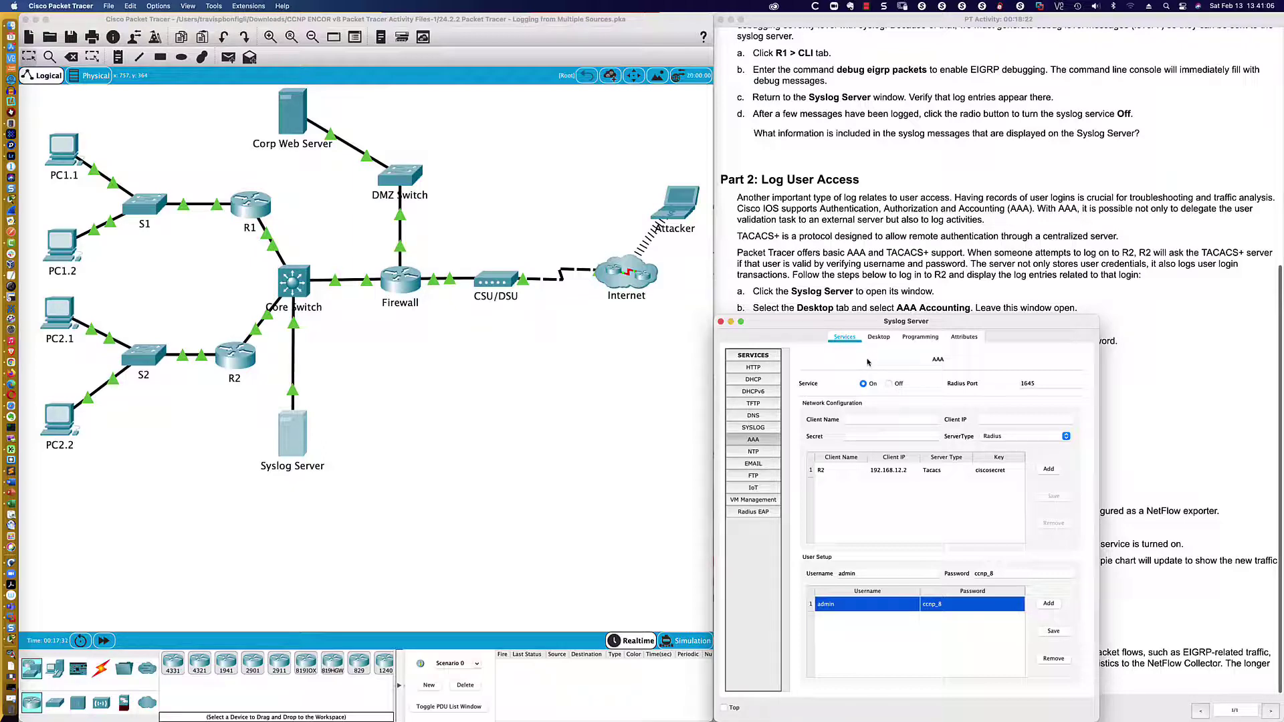
{"action": "key", "text": "super+w"}
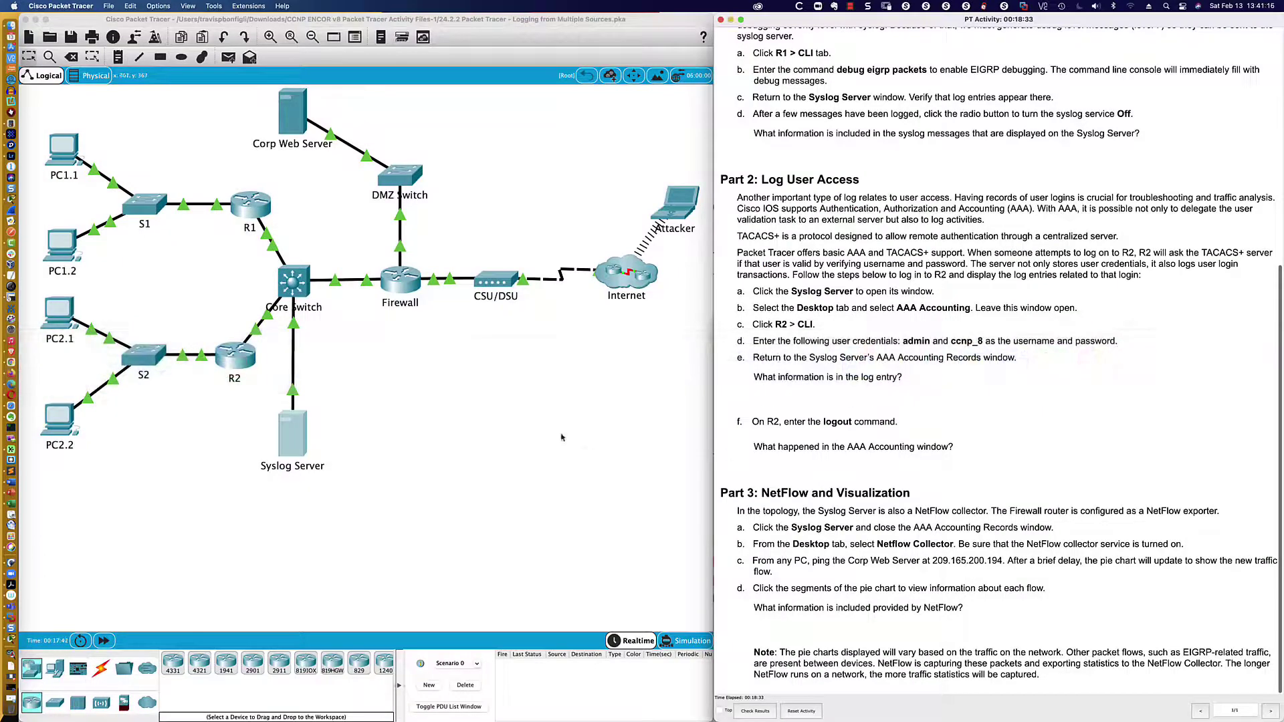
{"action": "left_click", "coordinate": [292, 435]}
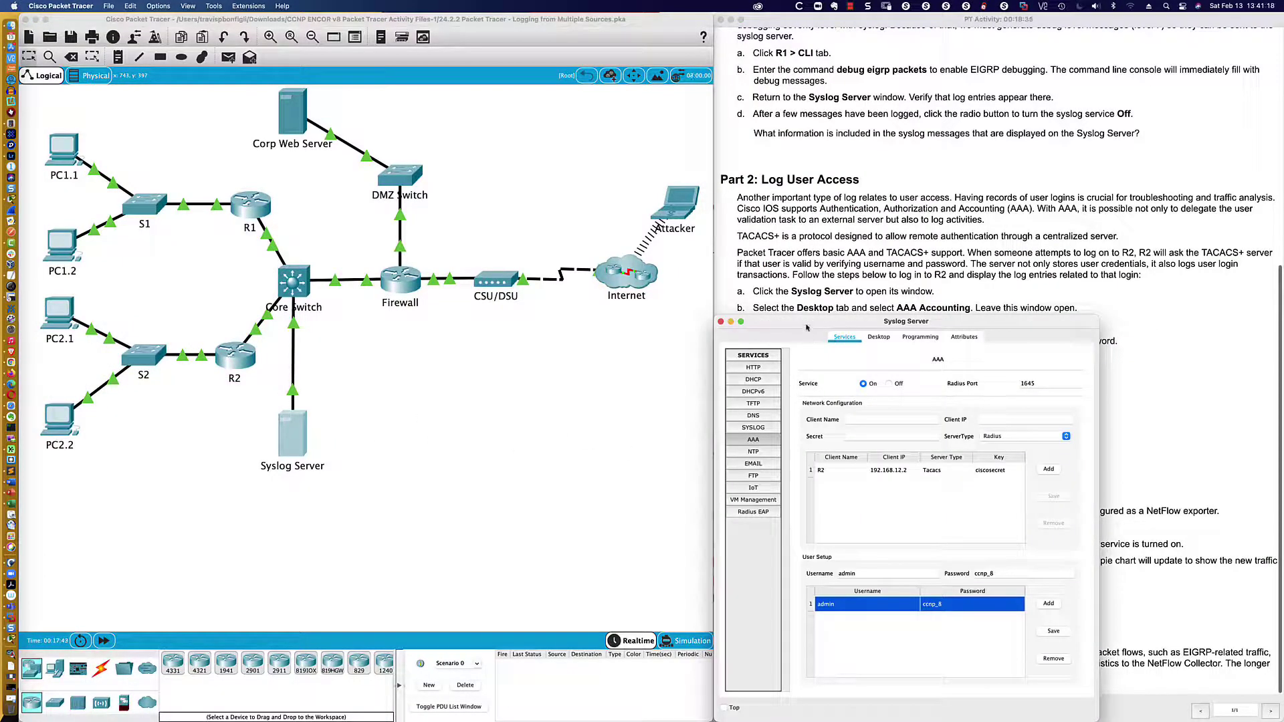
{"action": "left_click_drag", "start_coordinate": [806, 327], "coordinate": [841, 458]}
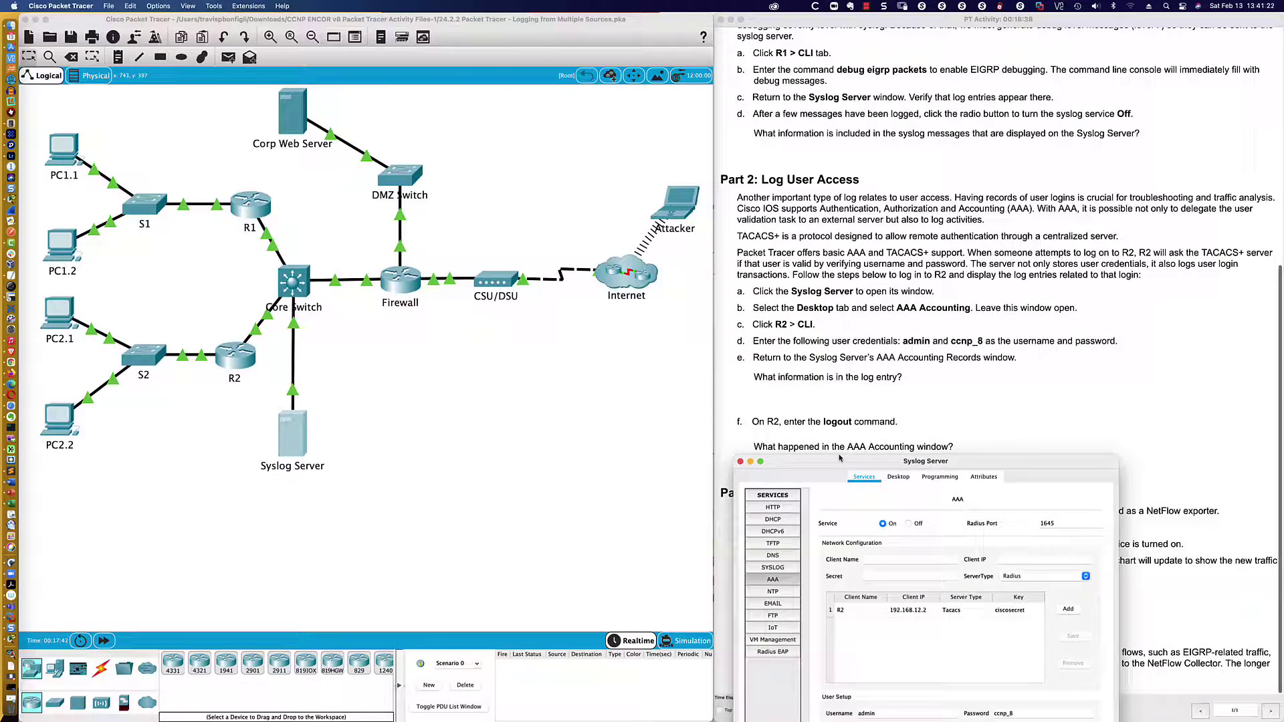
{"action": "left_click_drag", "start_coordinate": [840, 459], "coordinate": [833, 306]}
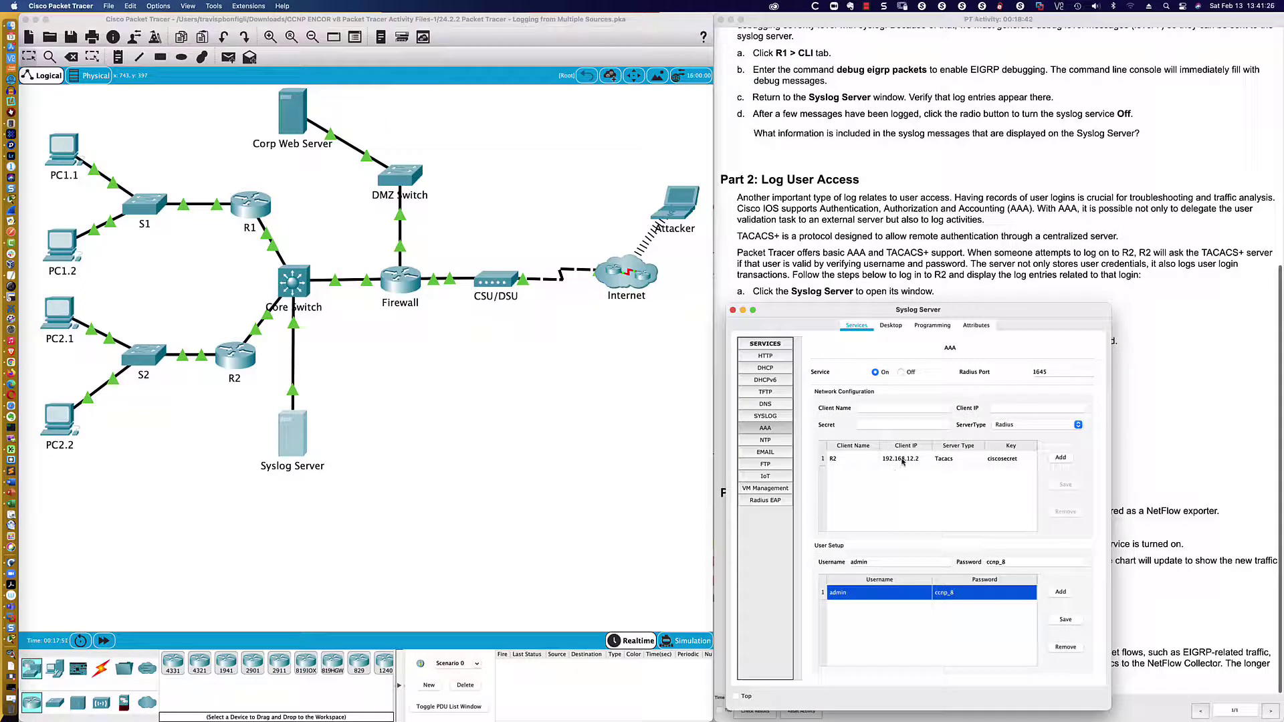
{"action": "left_click", "coordinate": [902, 461]}
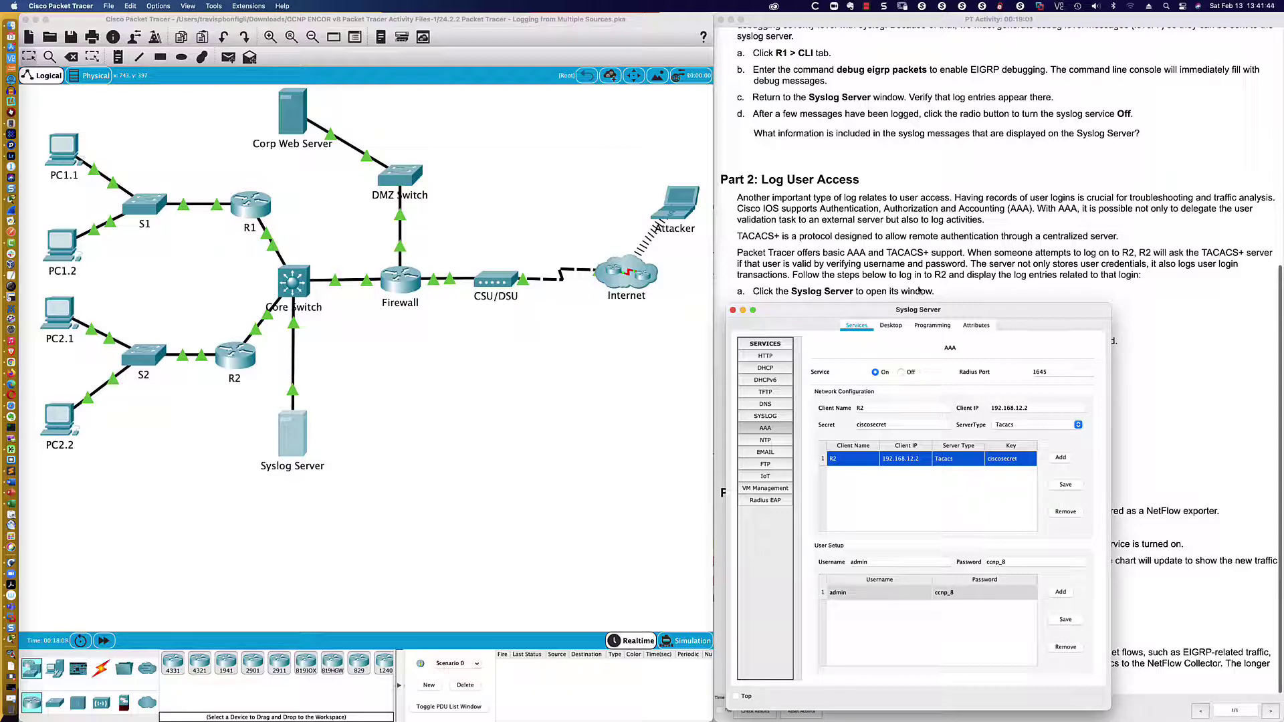
{"action": "left_click", "coordinate": [920, 294]}
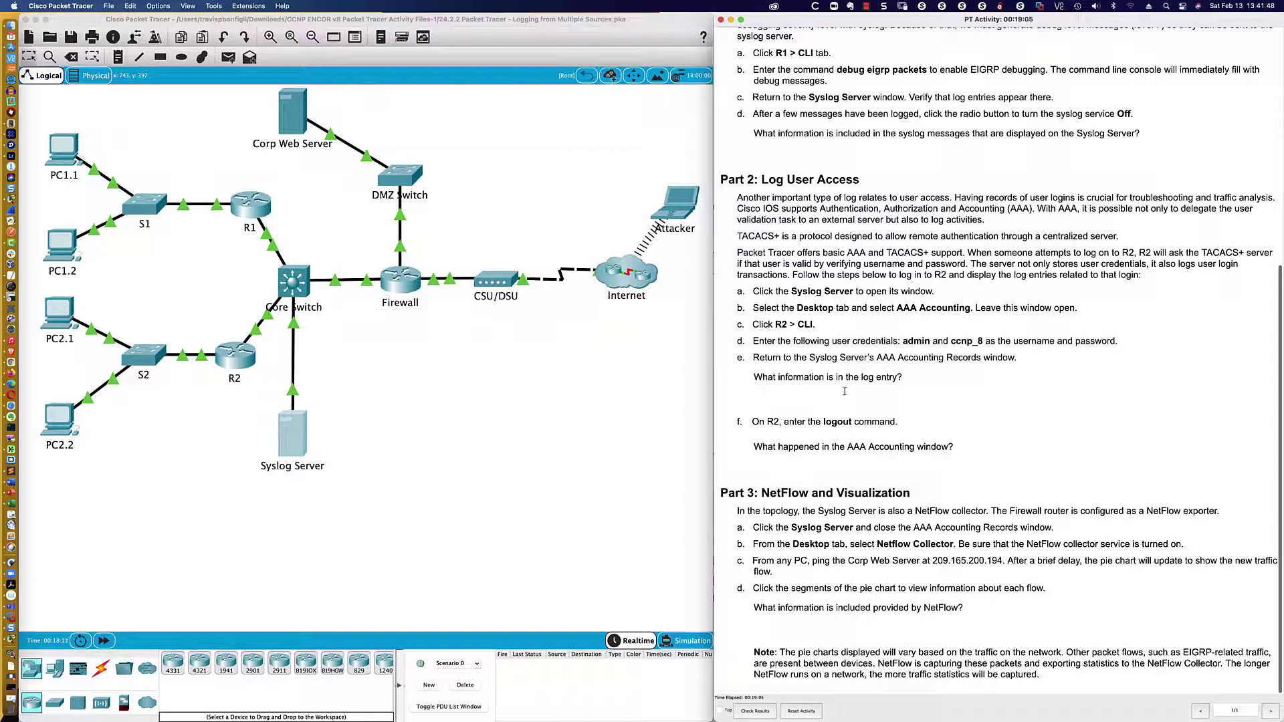
- Log out of R2 with exit in its CLI and close the R2 window
{"action": "left_click", "coordinate": [242, 367]}
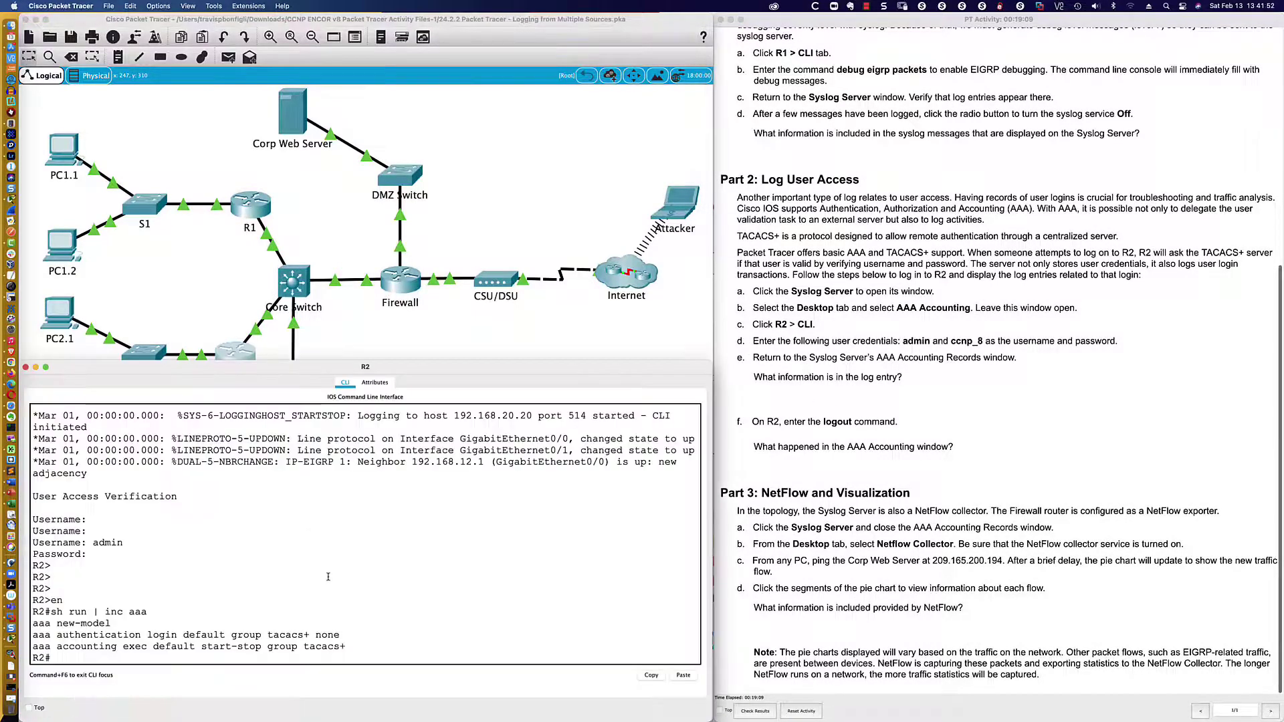
{"action": "key", "text": "Return"}
{"action": "key", "text": "Return"}
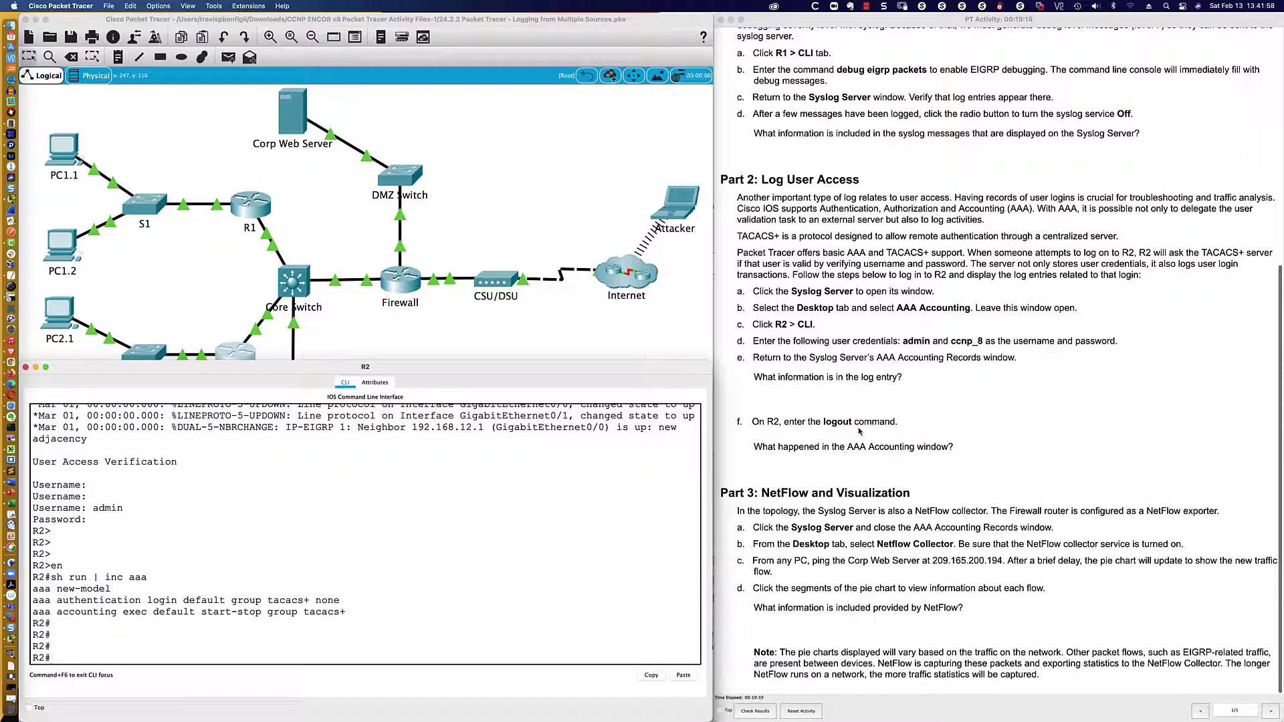
{"action": "type", "text": "exit"}
{"action": "key", "text": "Return"}
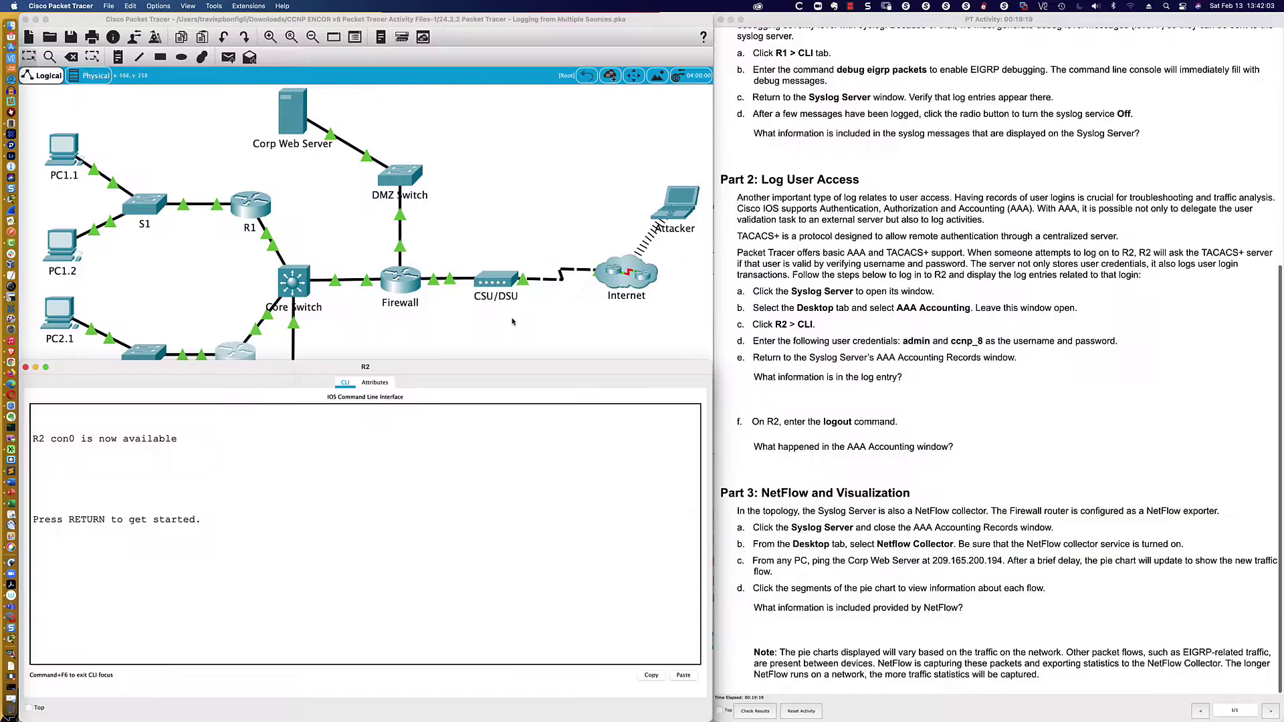
{"action": "key", "text": "super+w"}
- Review the Syslog Server's AAA page: TACACS client R2 at 192.168.12.2 and one user account
{"action": "left_click", "coordinate": [292, 433]}
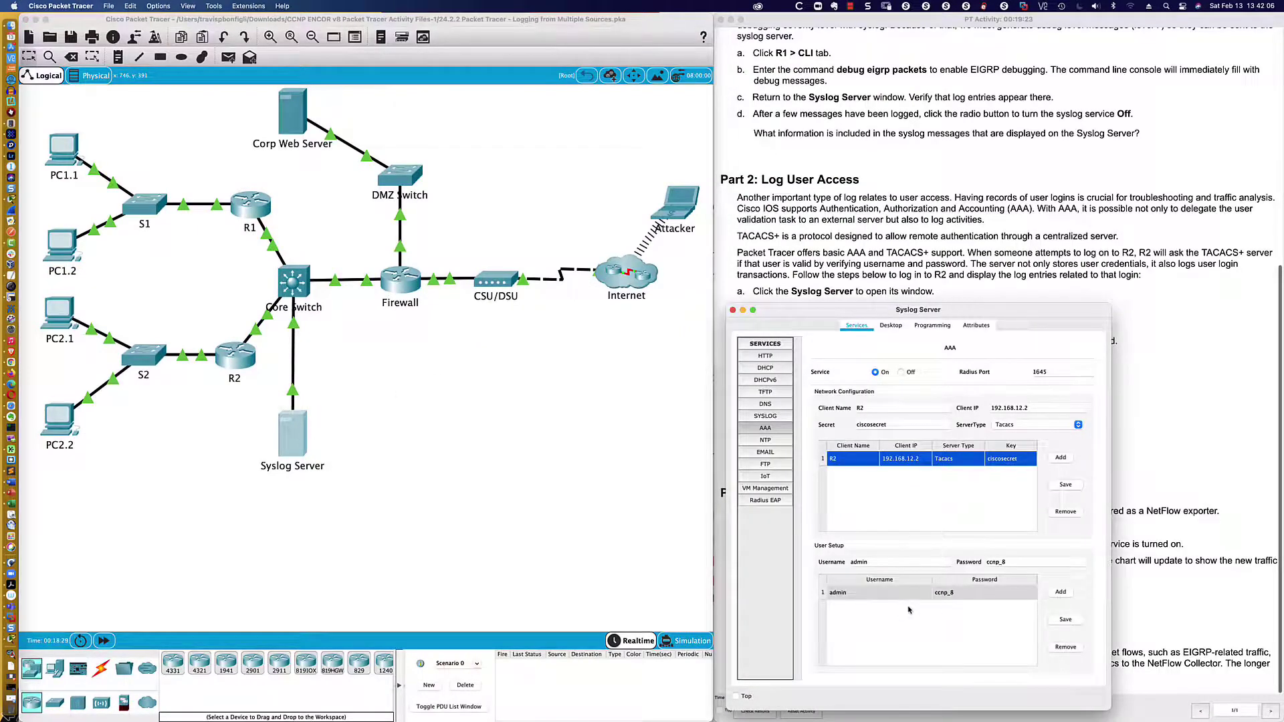
{"action": "left_click", "coordinate": [903, 644]}
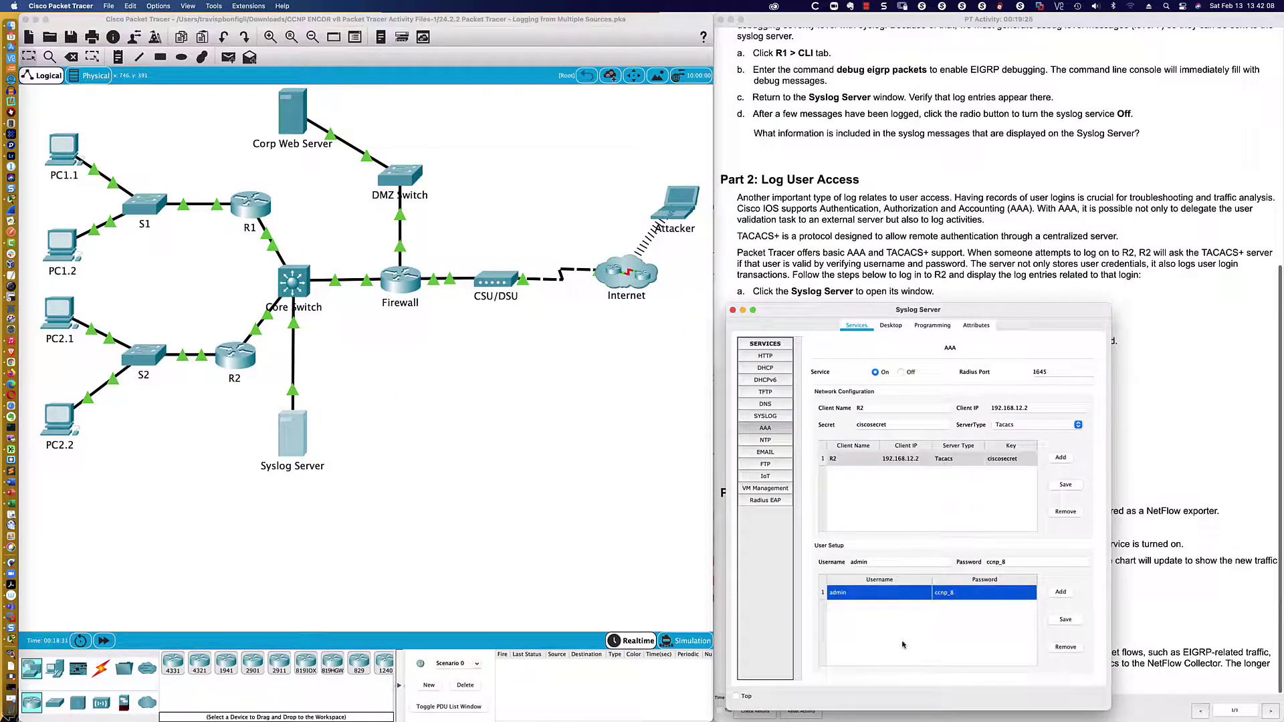
{"action": "left_click", "coordinate": [914, 512]}
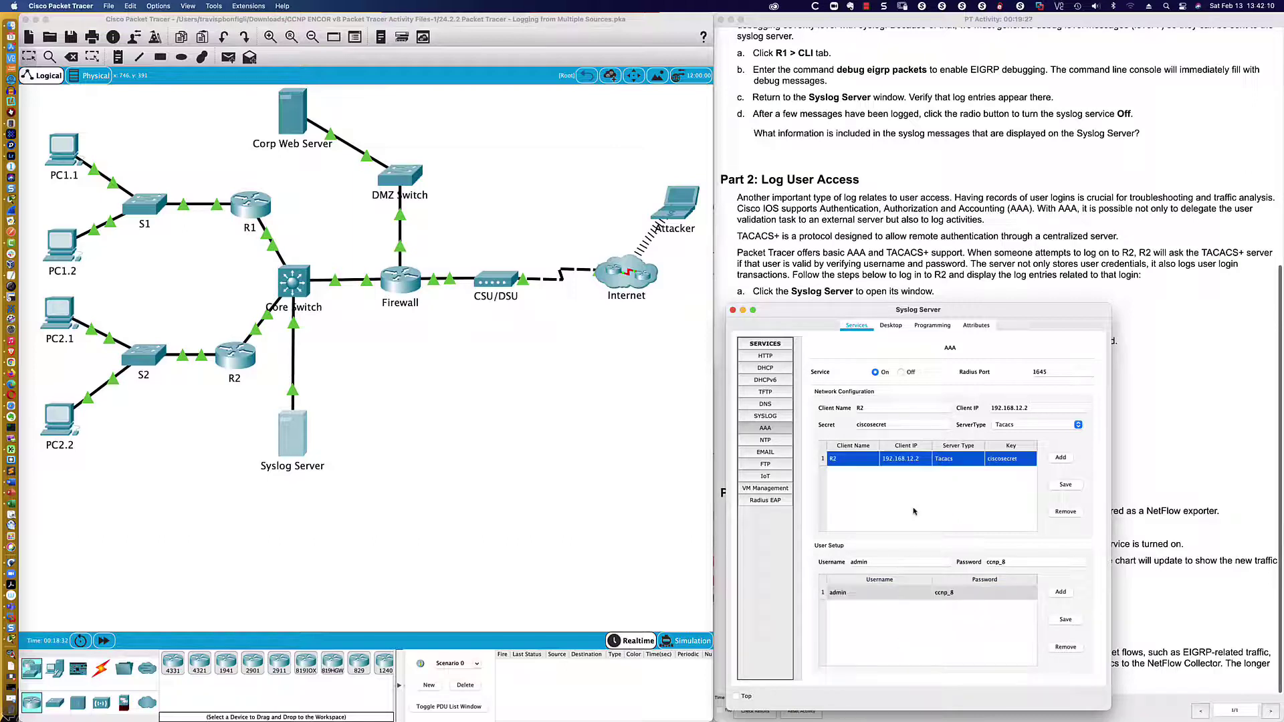
{"action": "left_click", "coordinate": [767, 417]}
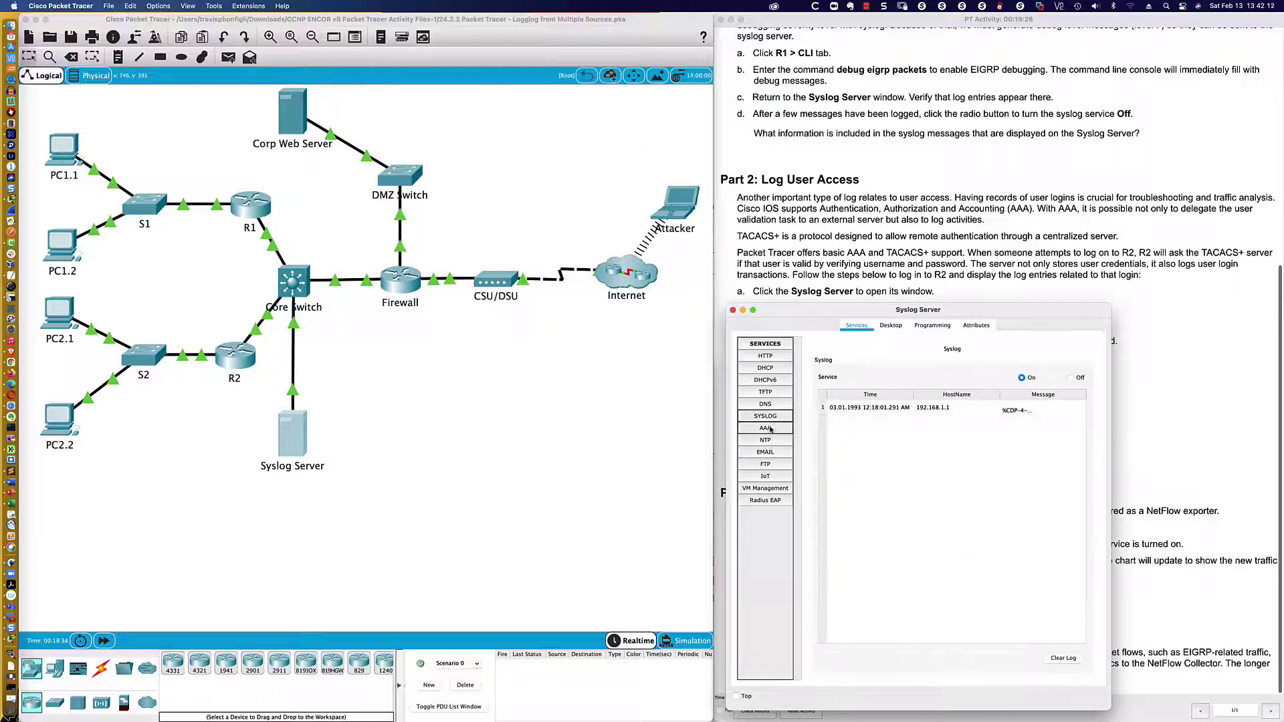
{"action": "left_click", "coordinate": [766, 428]}
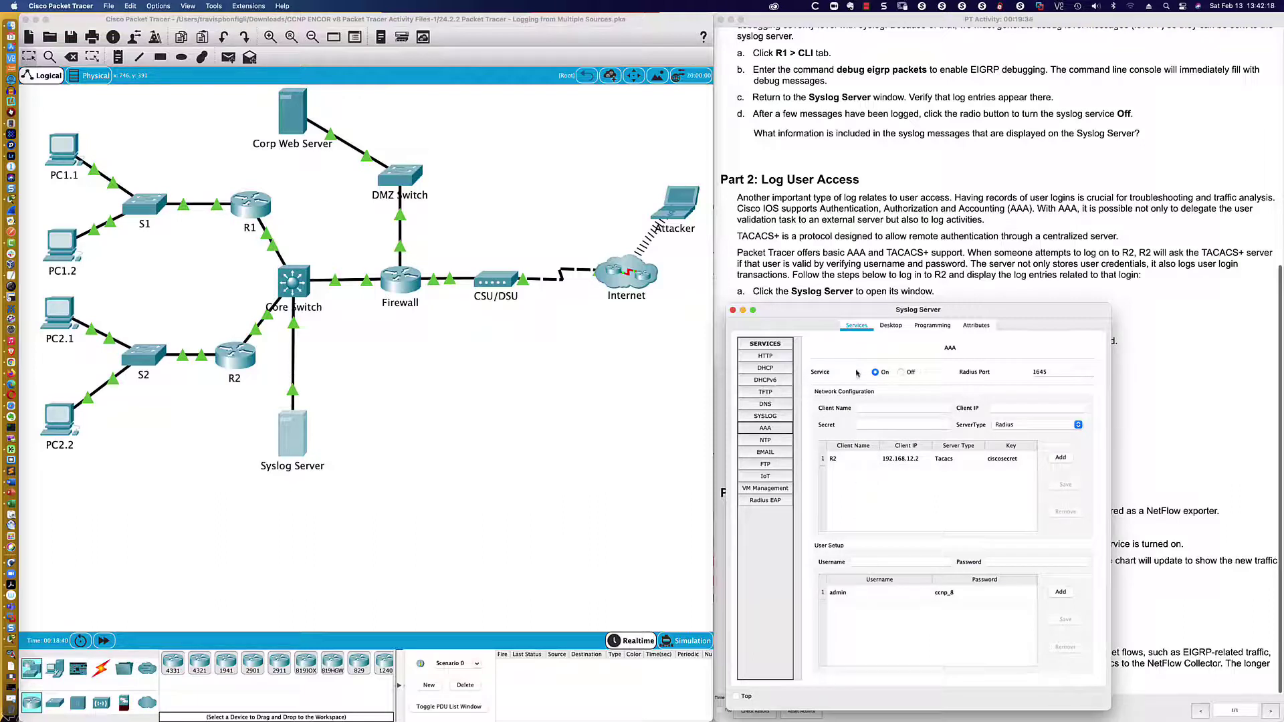
{"action": "left_click", "coordinate": [949, 350]}
{"action": "left_click", "coordinate": [913, 460]}
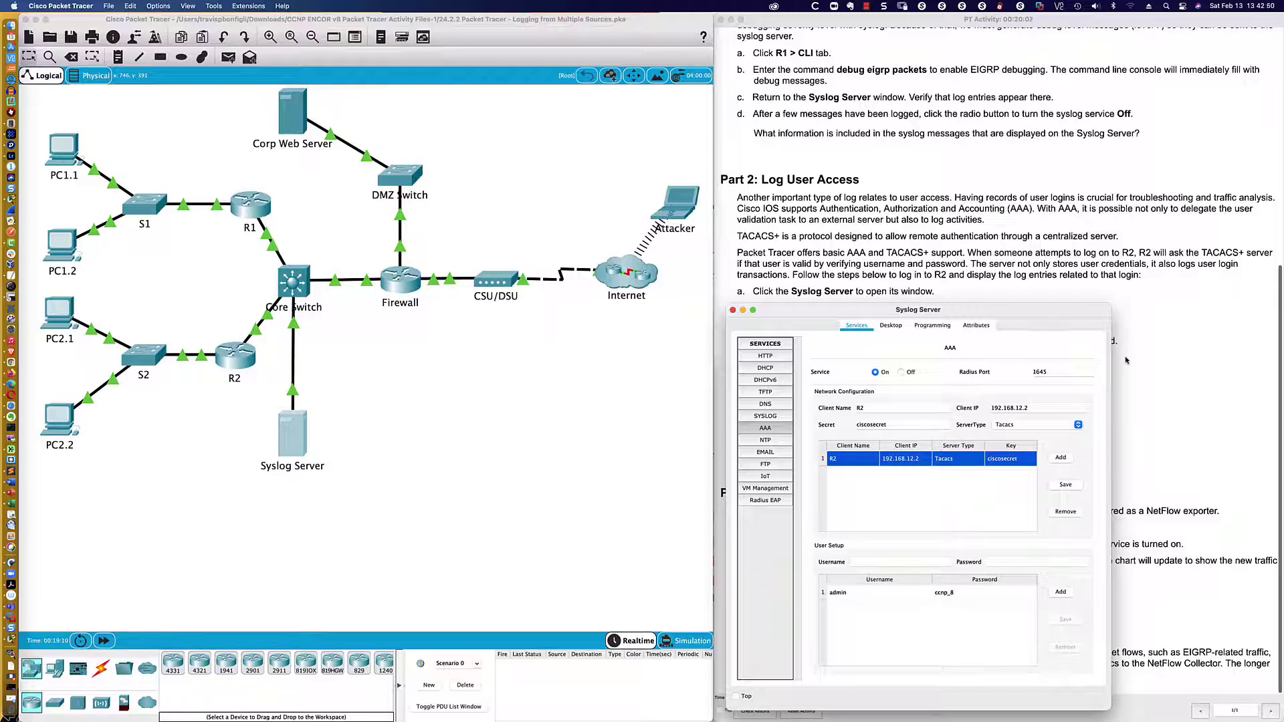
{"action": "left_click", "coordinate": [1126, 360]}
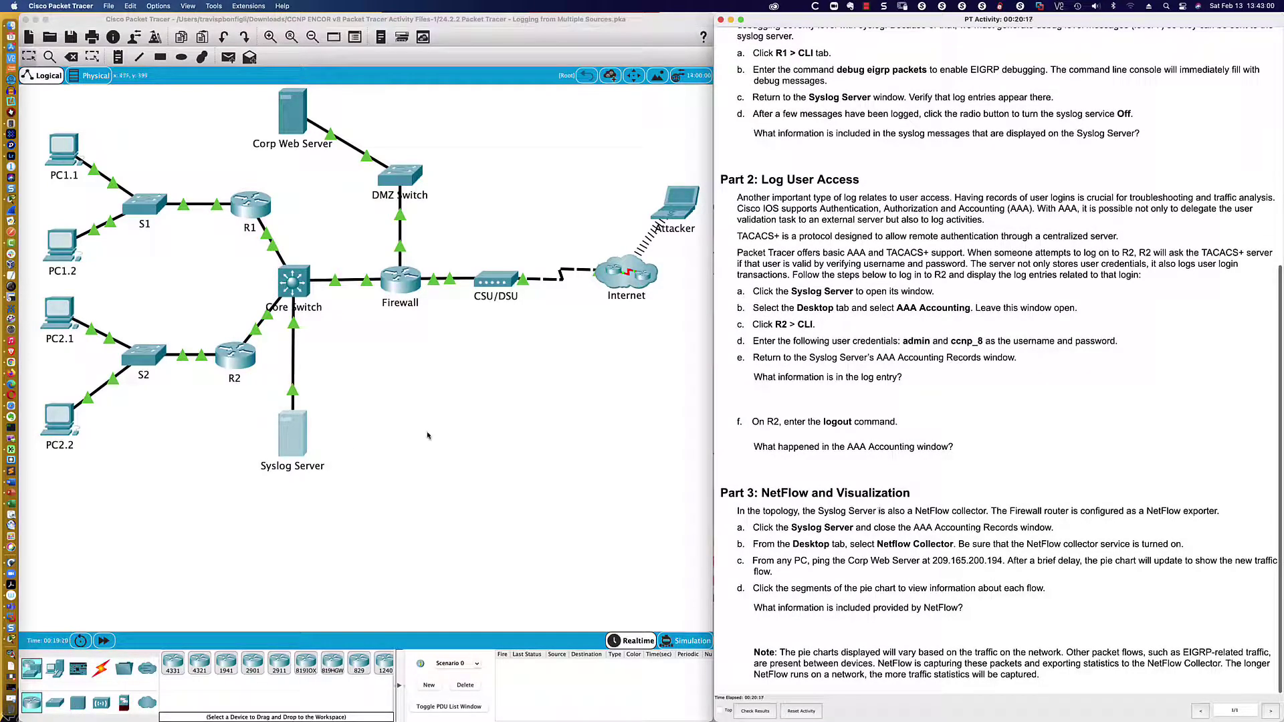
- Bring the Syslog Server's AAA window forward and move it to the workspace centre
{"action": "left_click", "coordinate": [293, 434]}
{"action": "left_click_drag", "start_coordinate": [796, 320], "coordinate": [399, 313]}
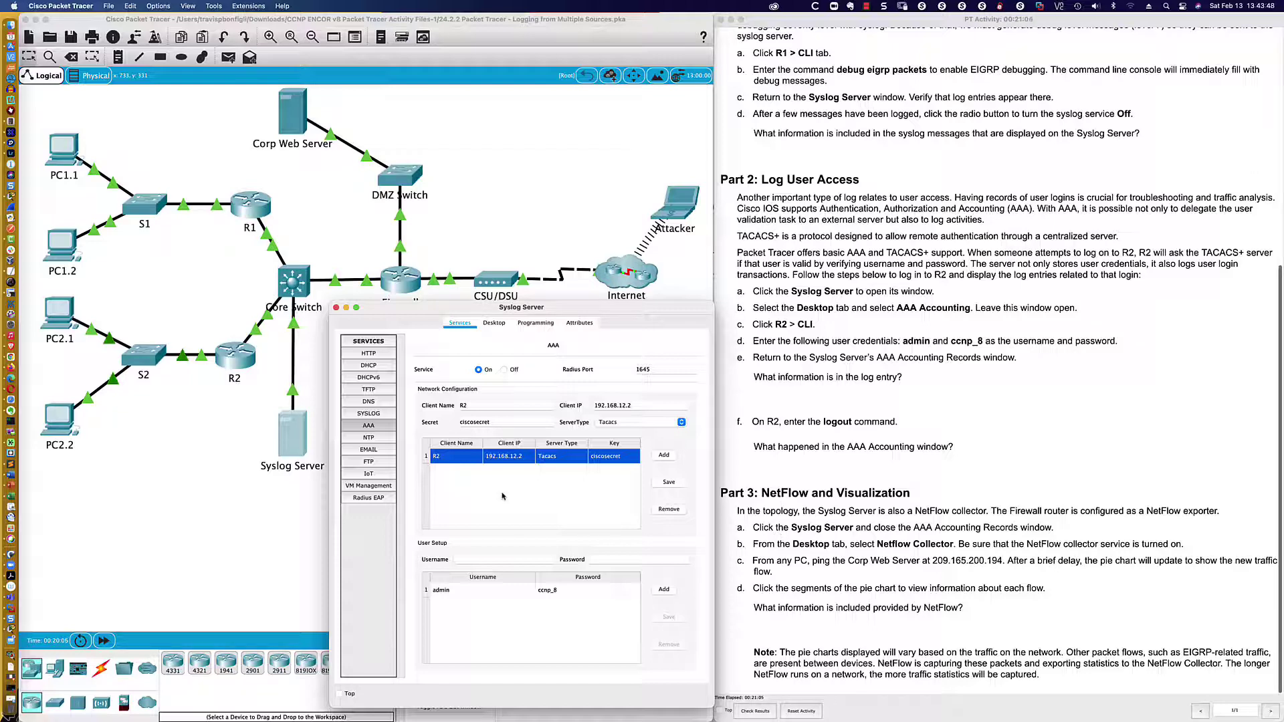
- Open the Syslog Server's AAA Accounting Records, showing TACACS+ Start and Stop entries from 192.168.12.2
{"action": "left_click", "coordinate": [368, 426]}
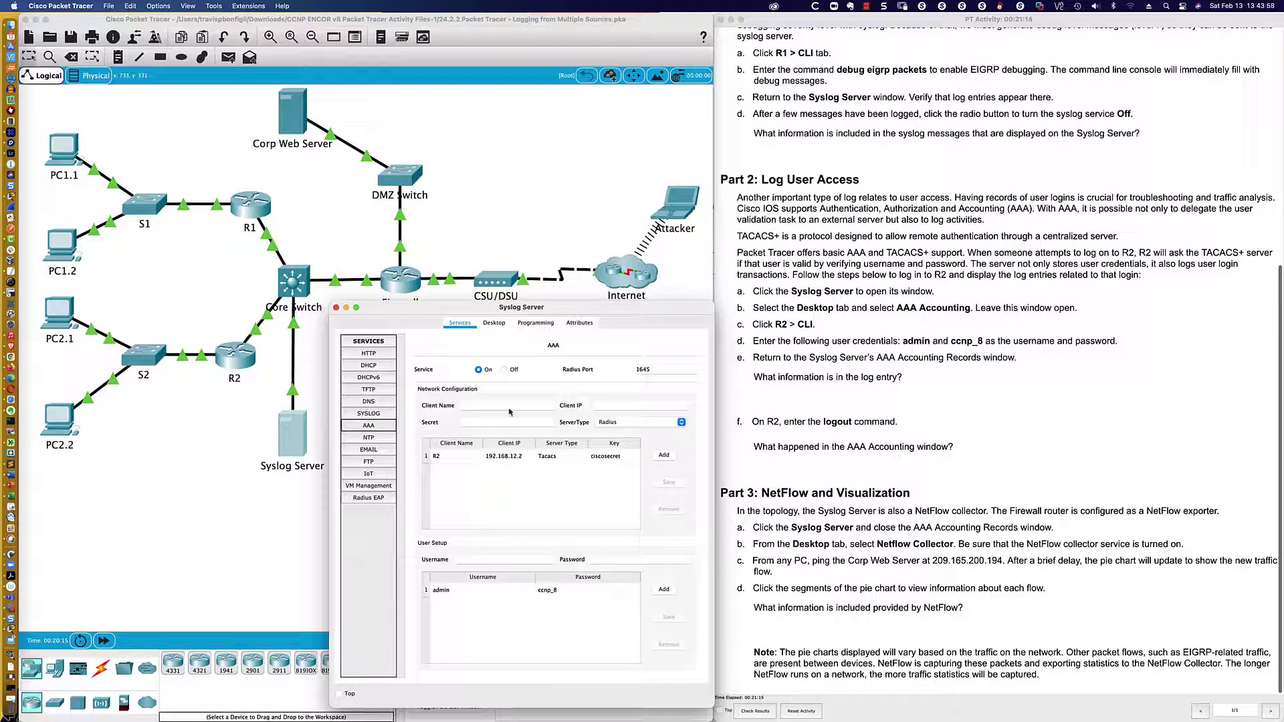
{"action": "left_click", "coordinate": [494, 323]}
{"action": "left_click", "coordinate": [505, 361]}
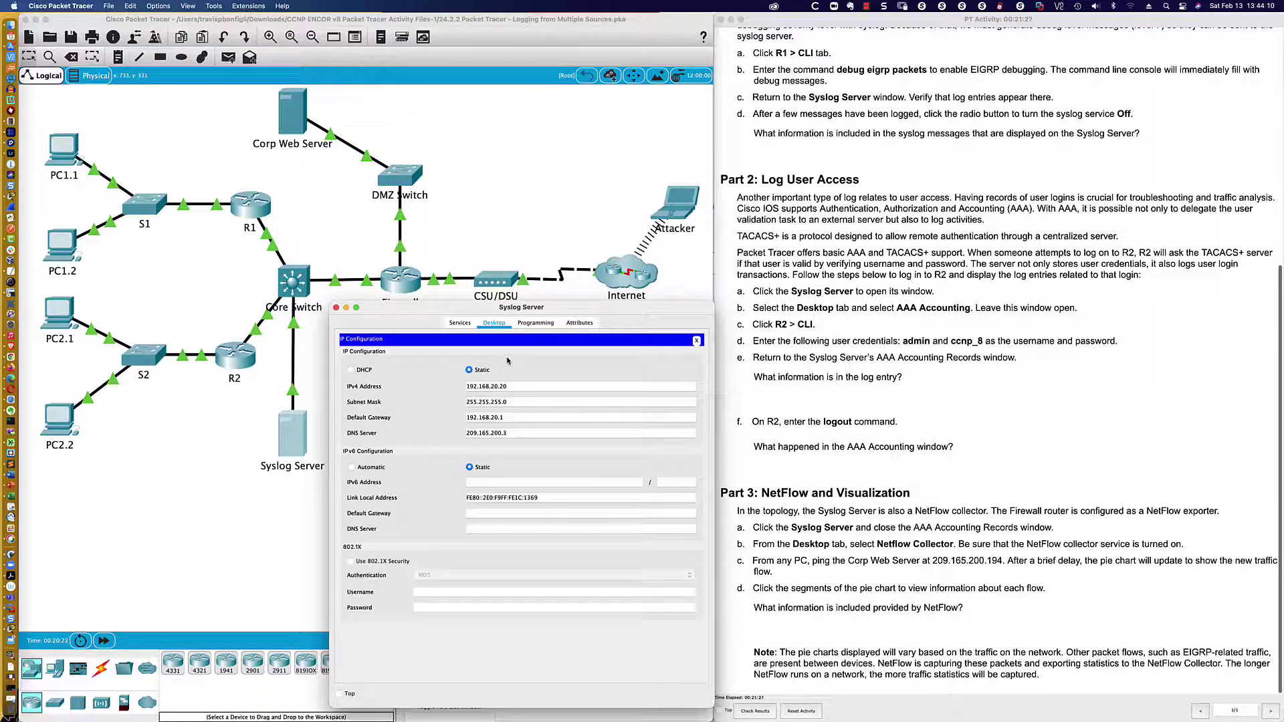
{"action": "left_click", "coordinate": [696, 341]}
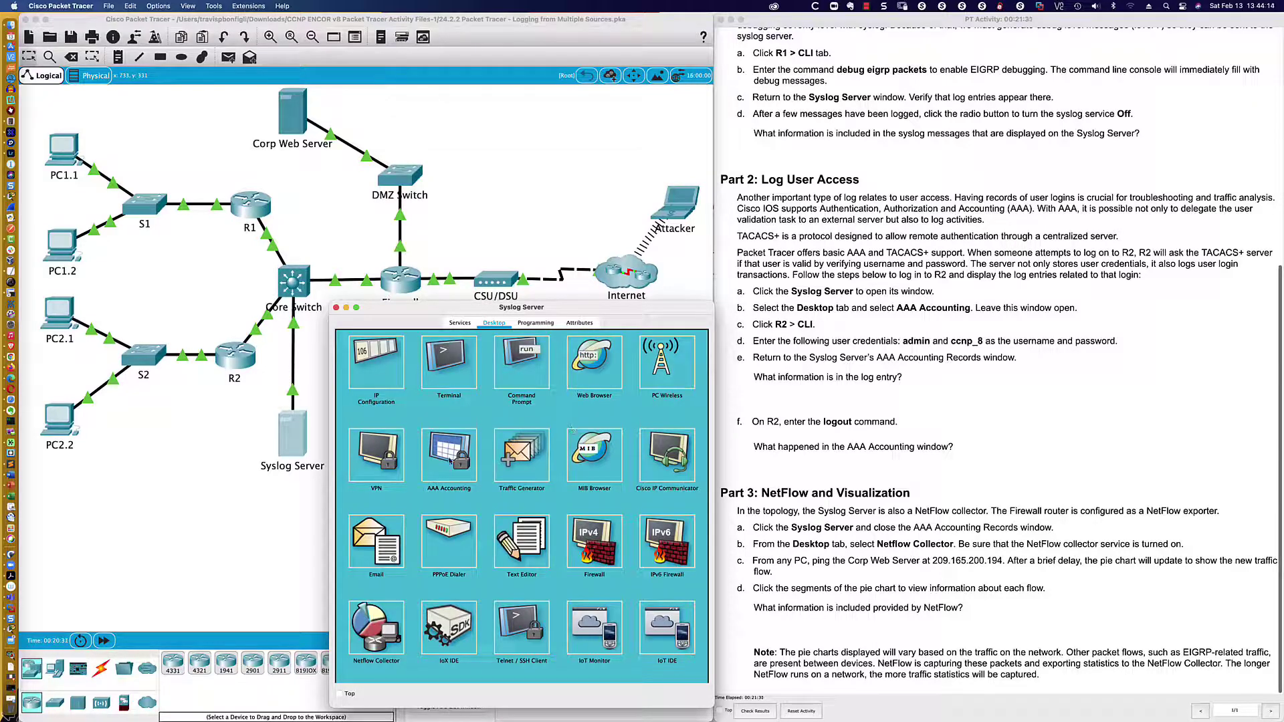
{"action": "left_click", "coordinate": [450, 460]}
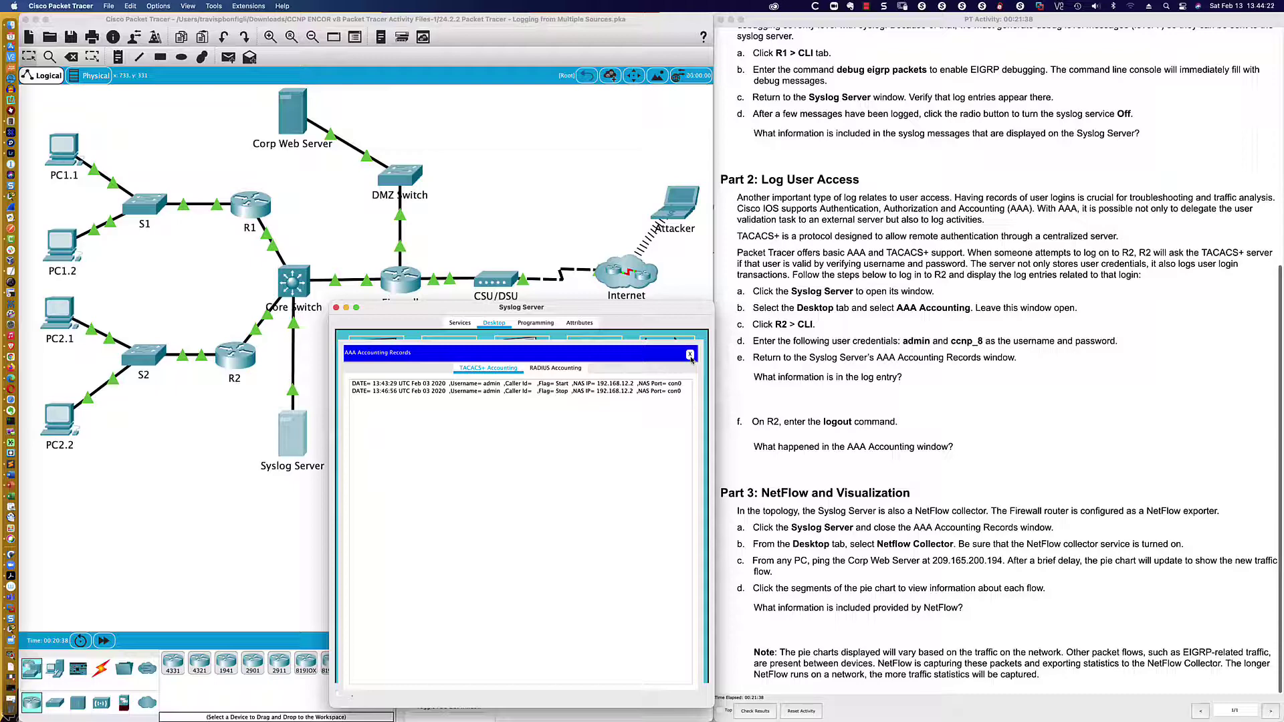
- Review the R2 login's Start and Stop accounting records, then scroll the Desktop apps to Netflow Collector
{"action": "left_click", "coordinate": [691, 355]}
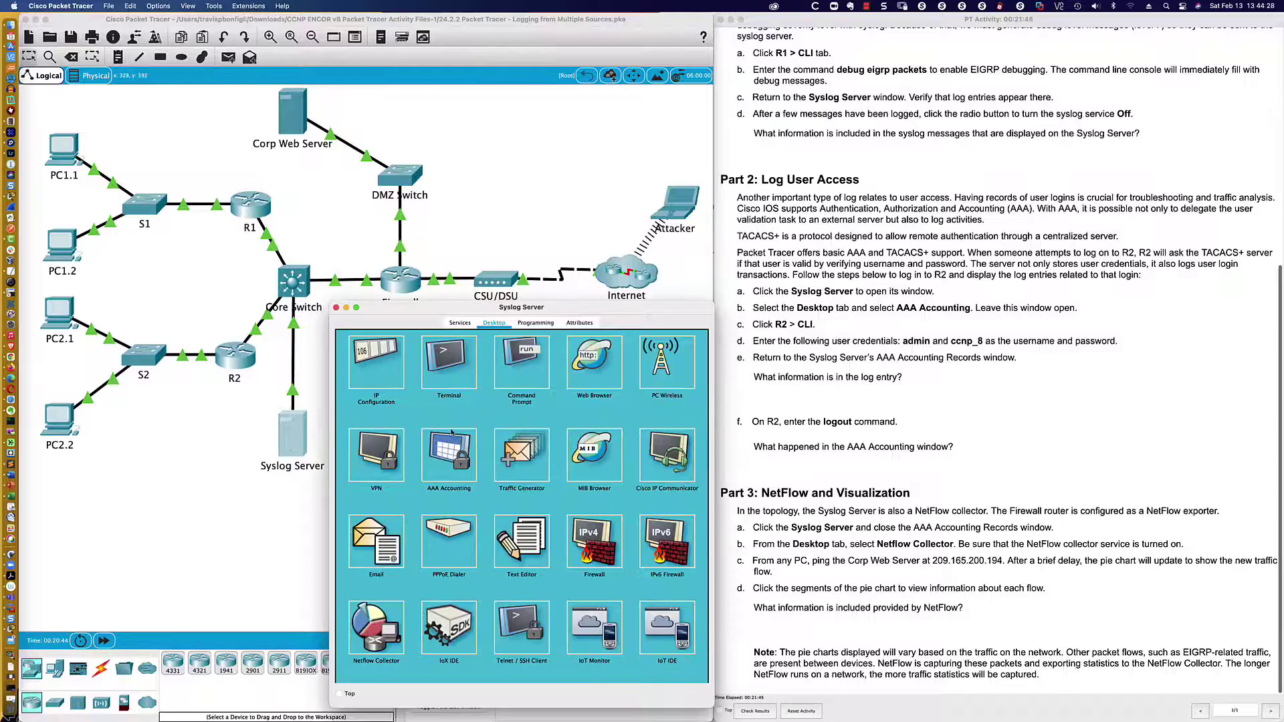
{"action": "left_click", "coordinate": [459, 323]}
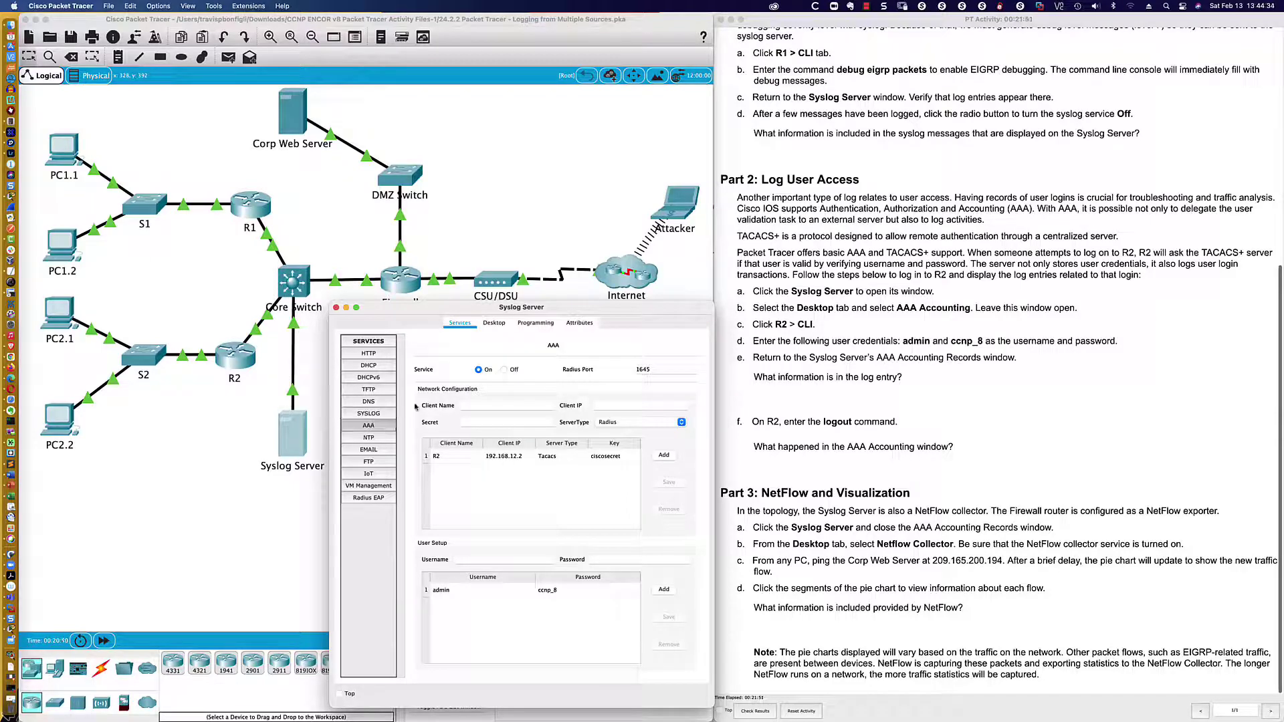
{"action": "left_click", "coordinate": [495, 324]}
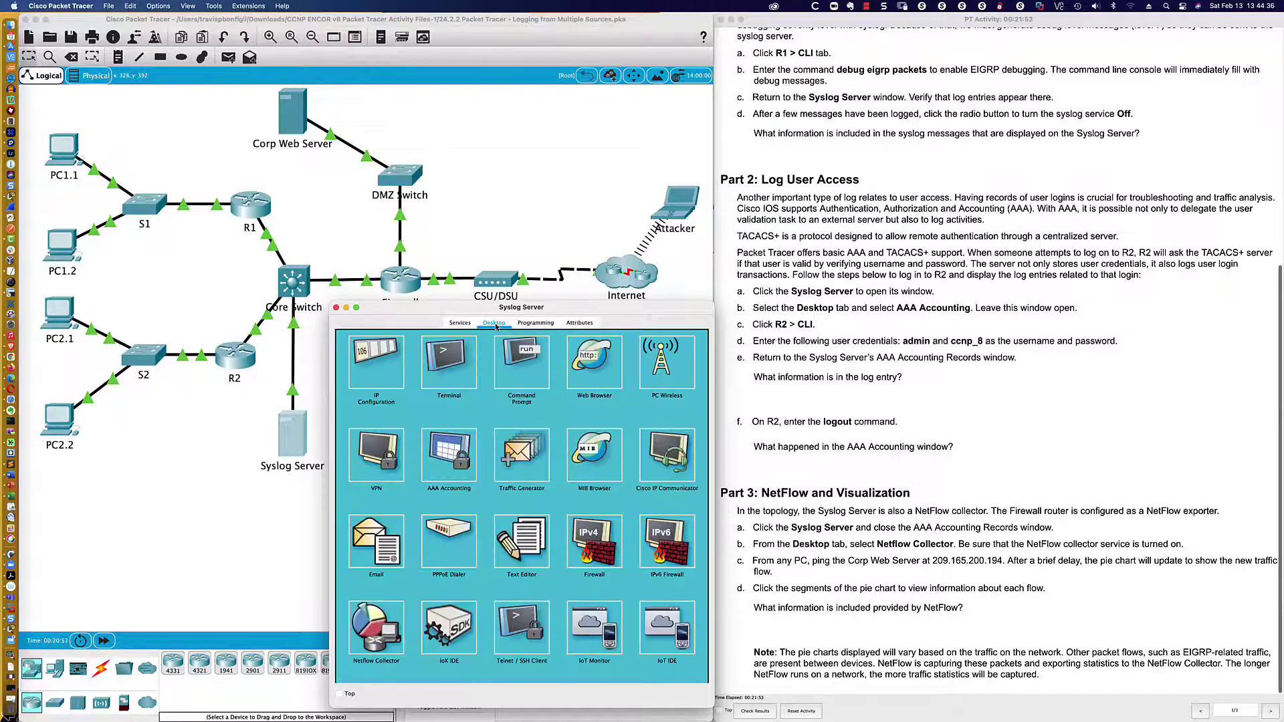
{"action": "left_click", "coordinate": [458, 468]}
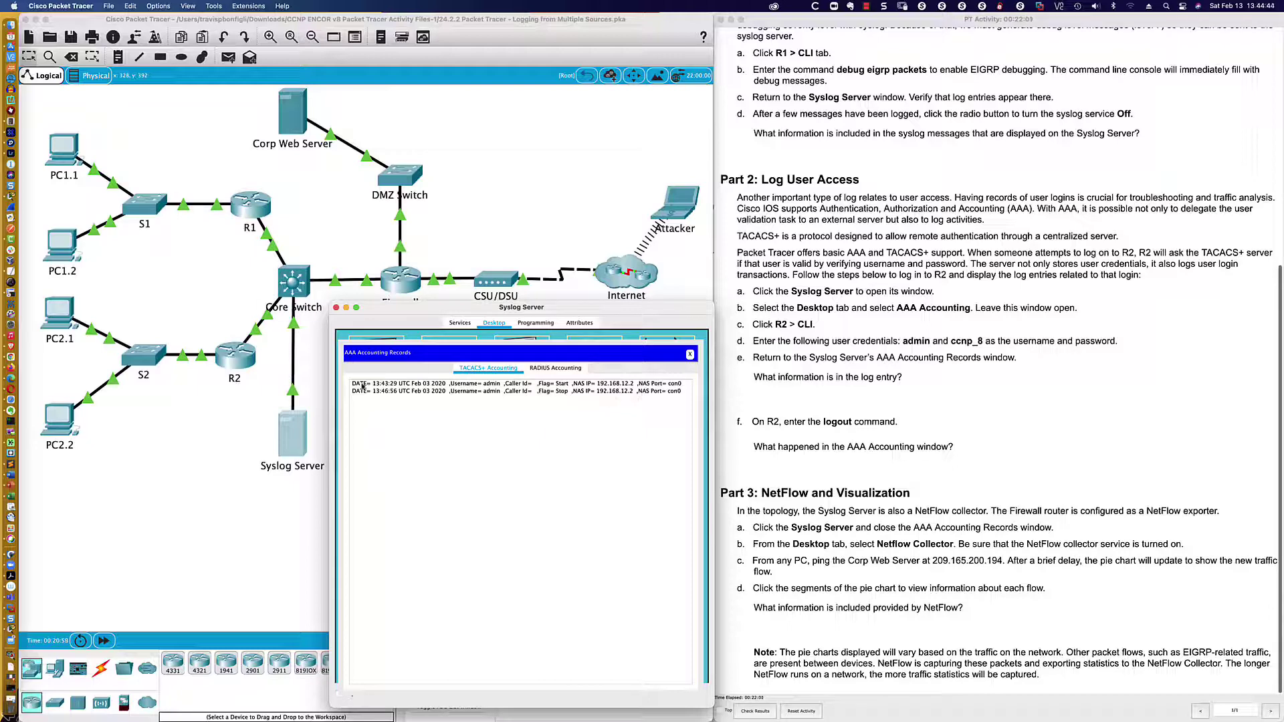
{"action": "left_click", "coordinate": [435, 384]}
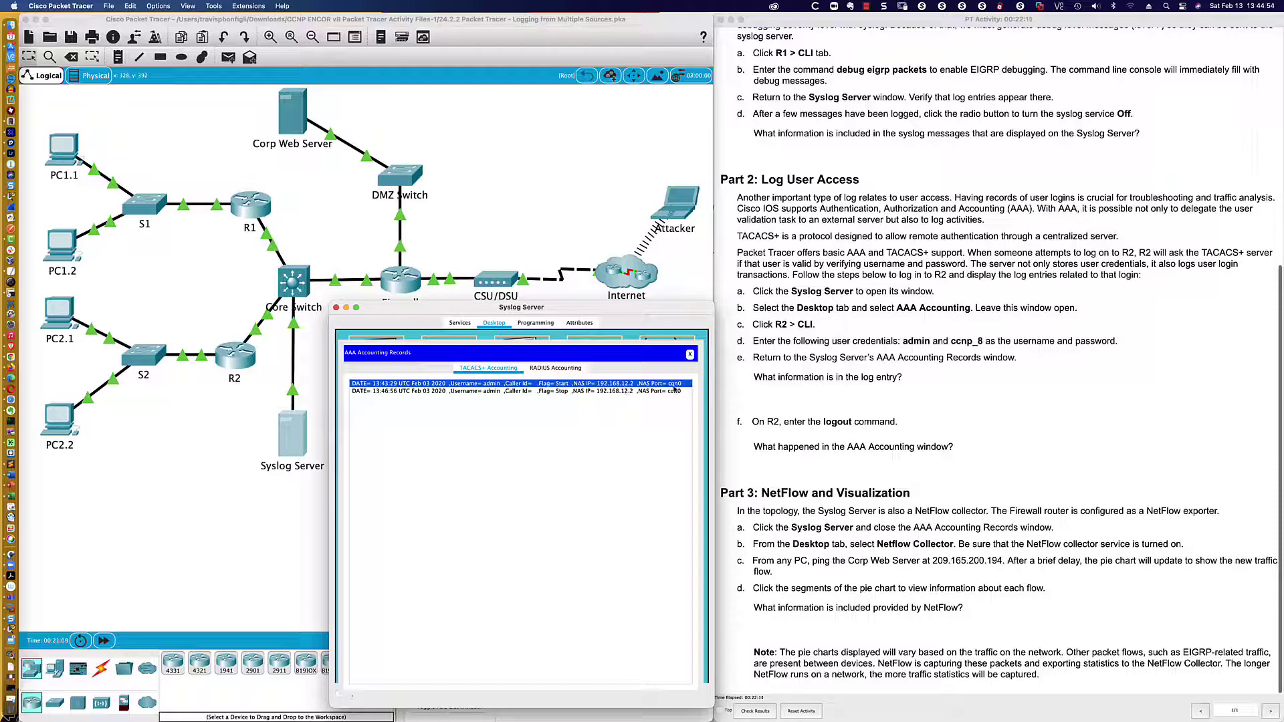
{"action": "left_click", "coordinate": [561, 393], "text": "shift"}
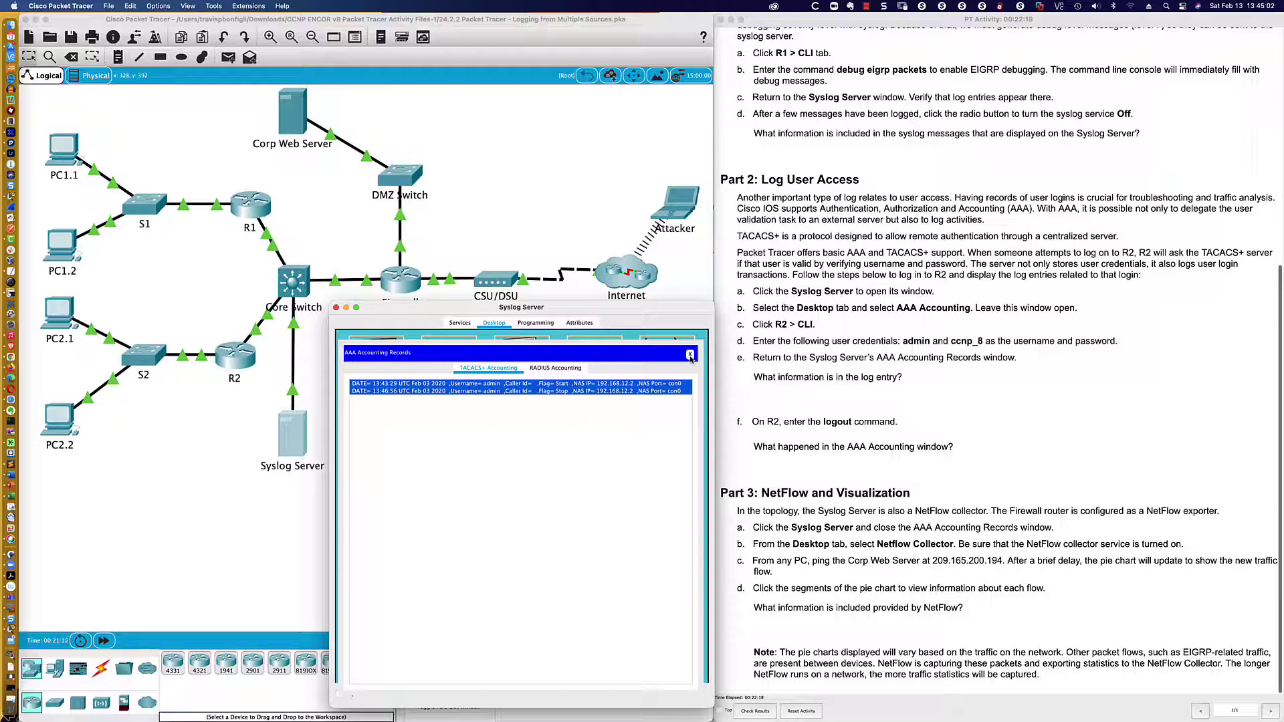
{"action": "left_click", "coordinate": [691, 355]}
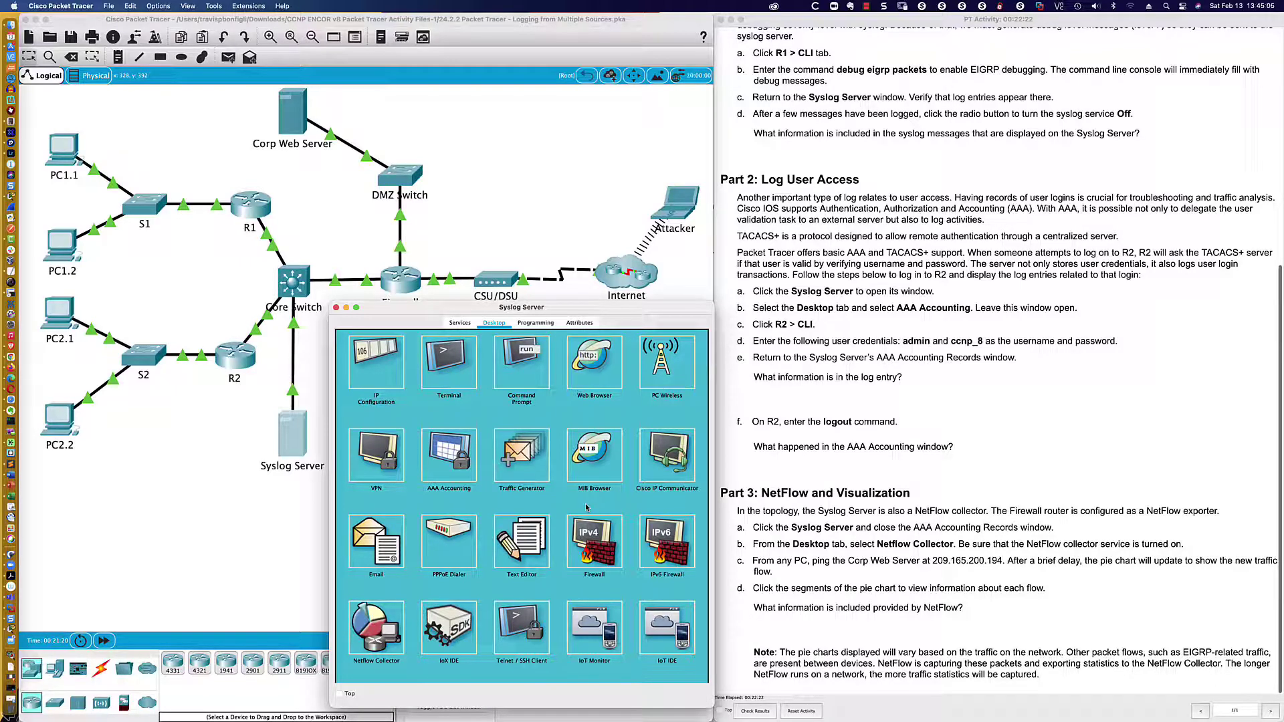
{"action": "scroll", "coordinate": [569, 499], "scroll_direction": "down", "scroll_amount": 2}
{"action": "scroll", "coordinate": [558, 495], "scroll_direction": "down", "scroll_amount": 3}
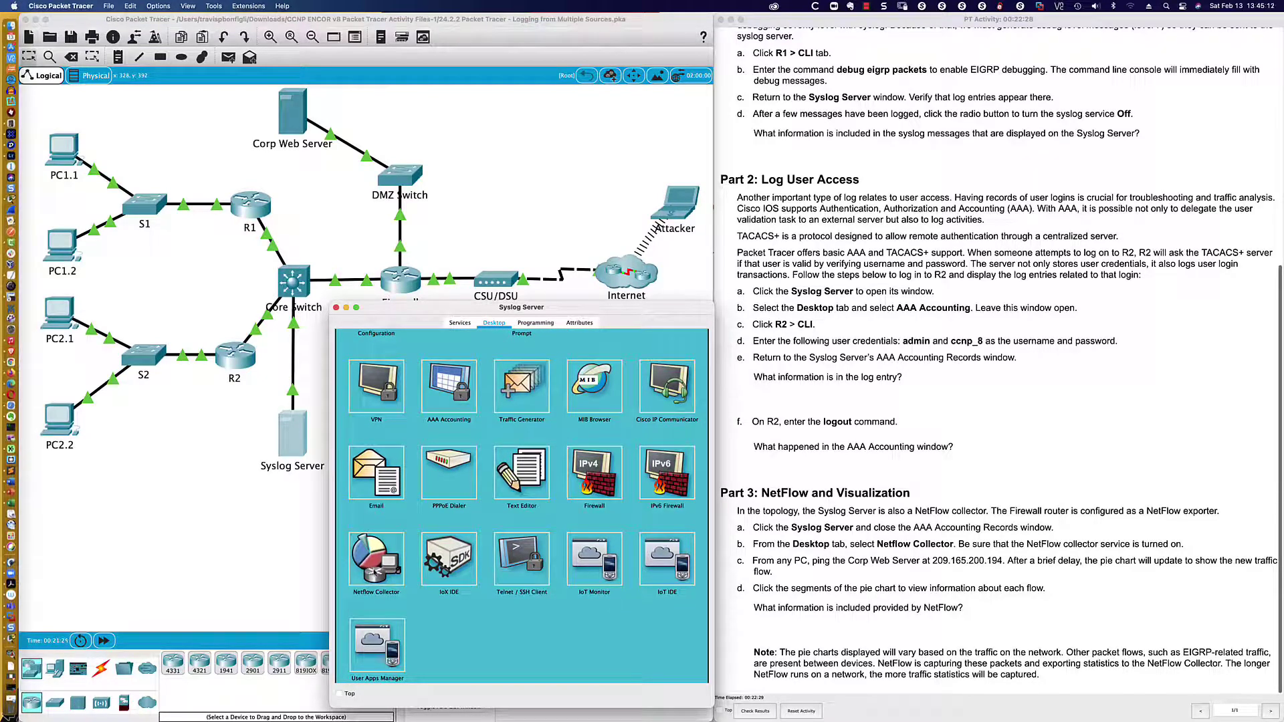
- Open the NetFlow Collector and inspect the green and blue pie-slice flow details
{"action": "left_click", "coordinate": [360, 548]}
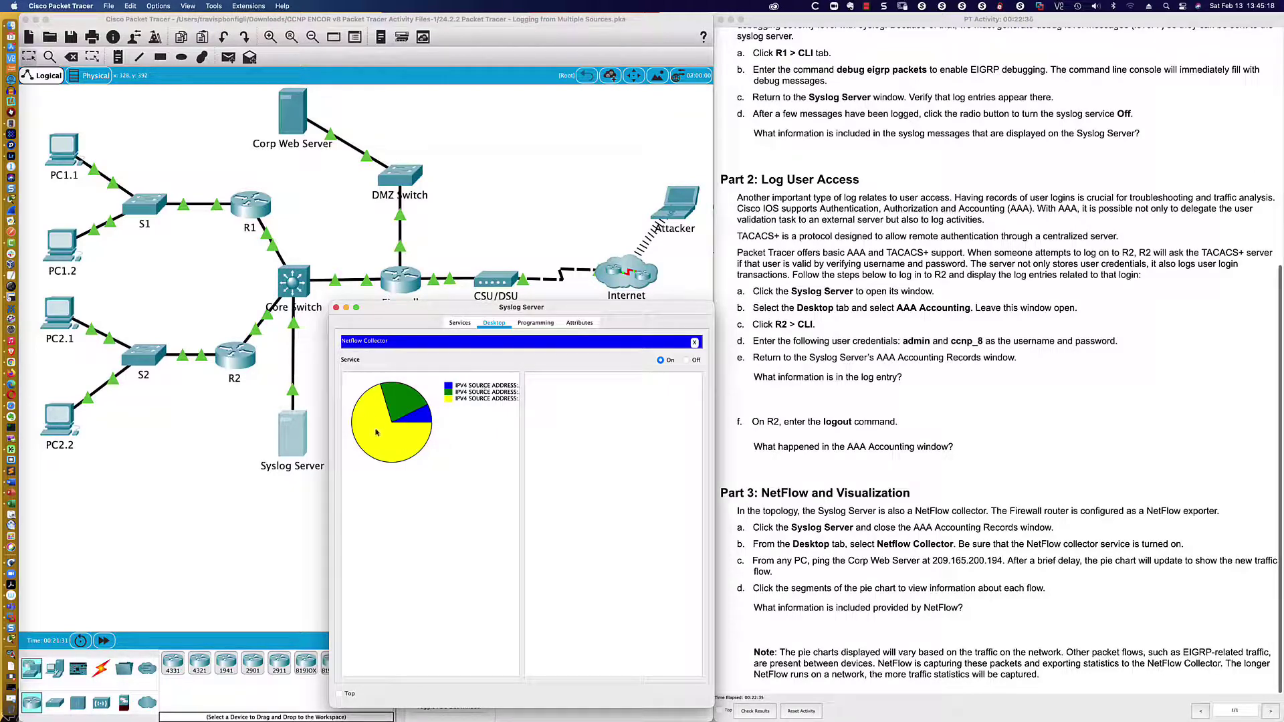
{"action": "left_click", "coordinate": [393, 422]}
{"action": "left_click", "coordinate": [421, 421]}
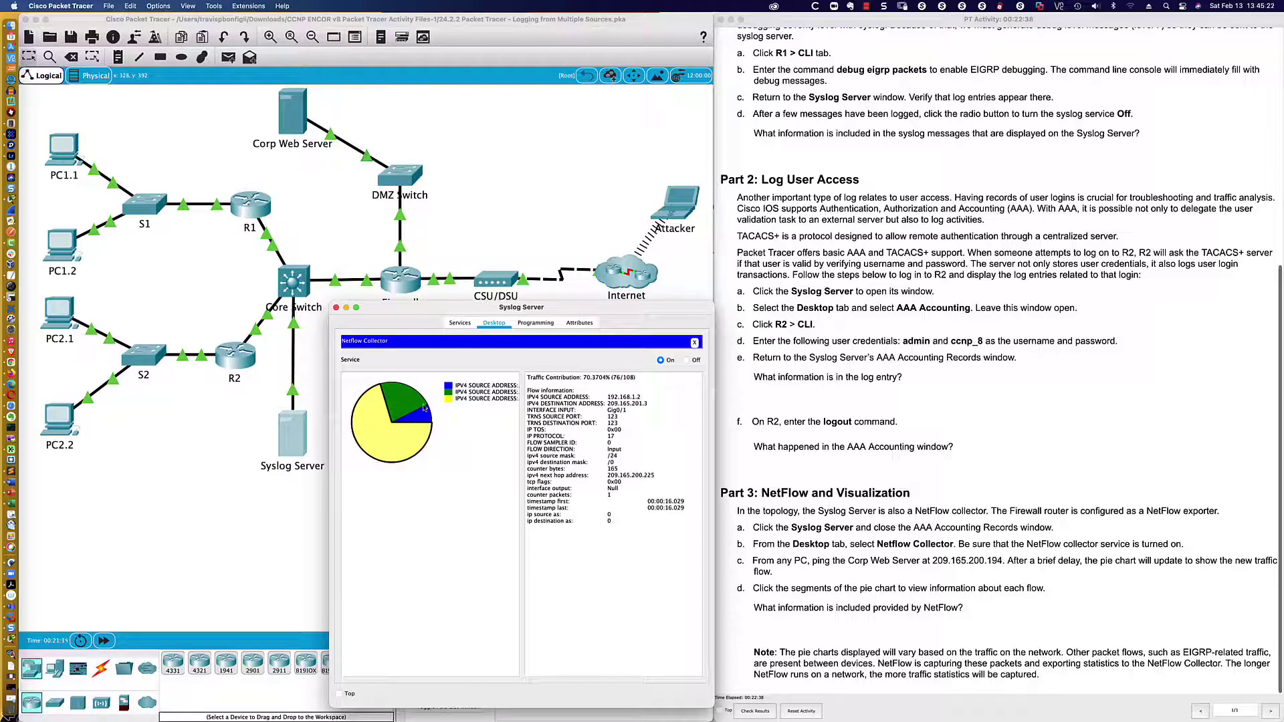
{"action": "left_click", "coordinate": [403, 401]}
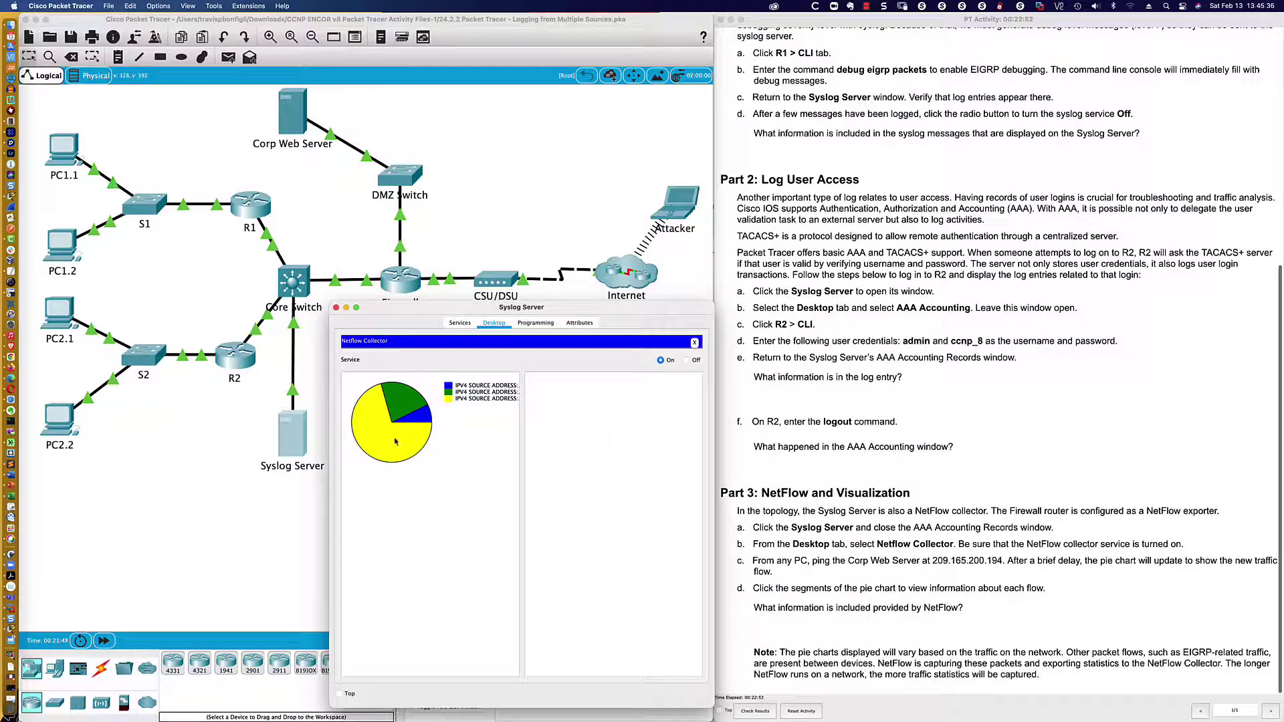
- On PC2.2's Command Prompt, ping 209.165.200.194, then start a continuous ping -t to it
{"action": "left_click", "coordinate": [69, 424]}
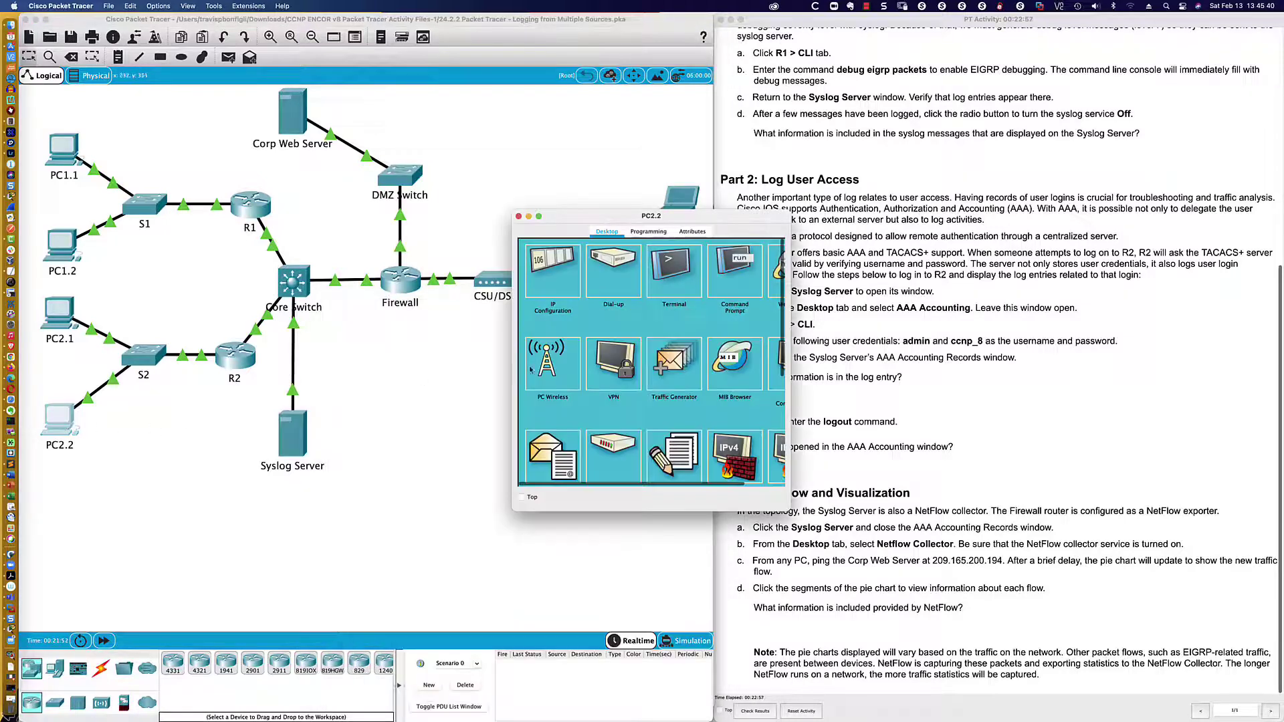
{"action": "left_click", "coordinate": [736, 267]}
{"action": "left_click_drag", "start_coordinate": [652, 216], "coordinate": [580, 426]}
{"action": "type", "text": "ping"}
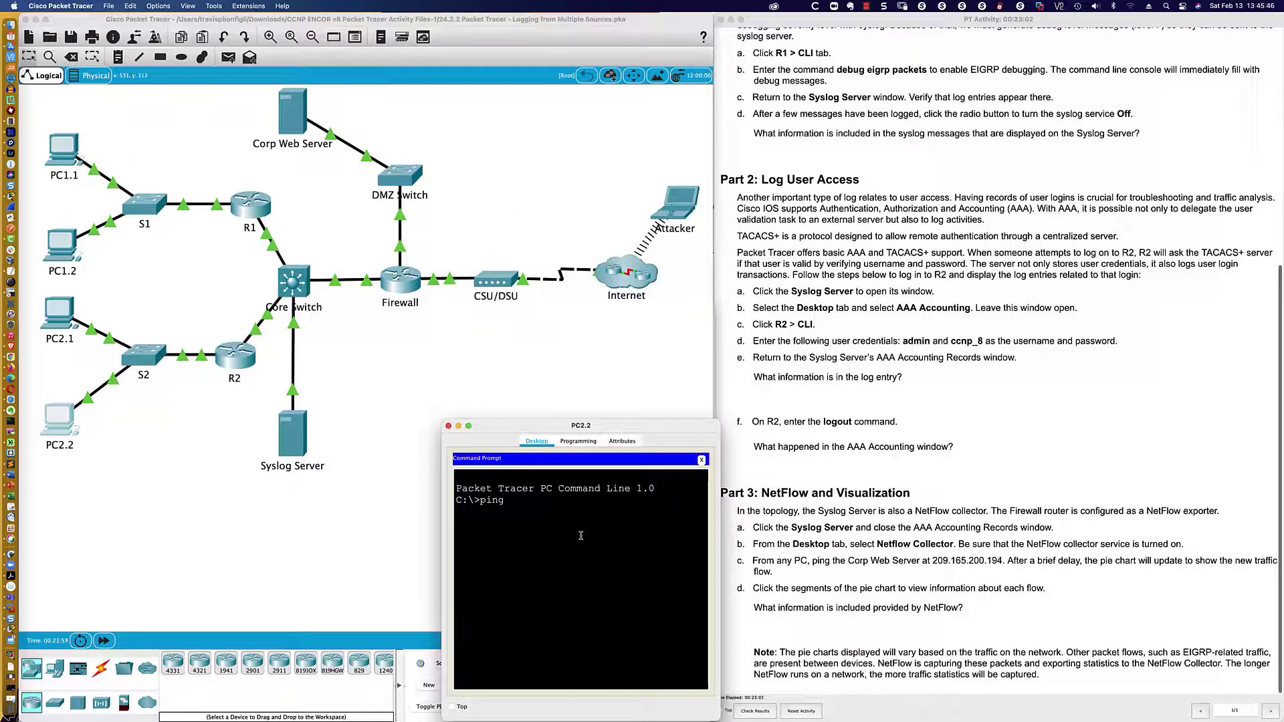
{"action": "type", "text": "209.165.200.194"}
{"action": "key", "text": "Return"}
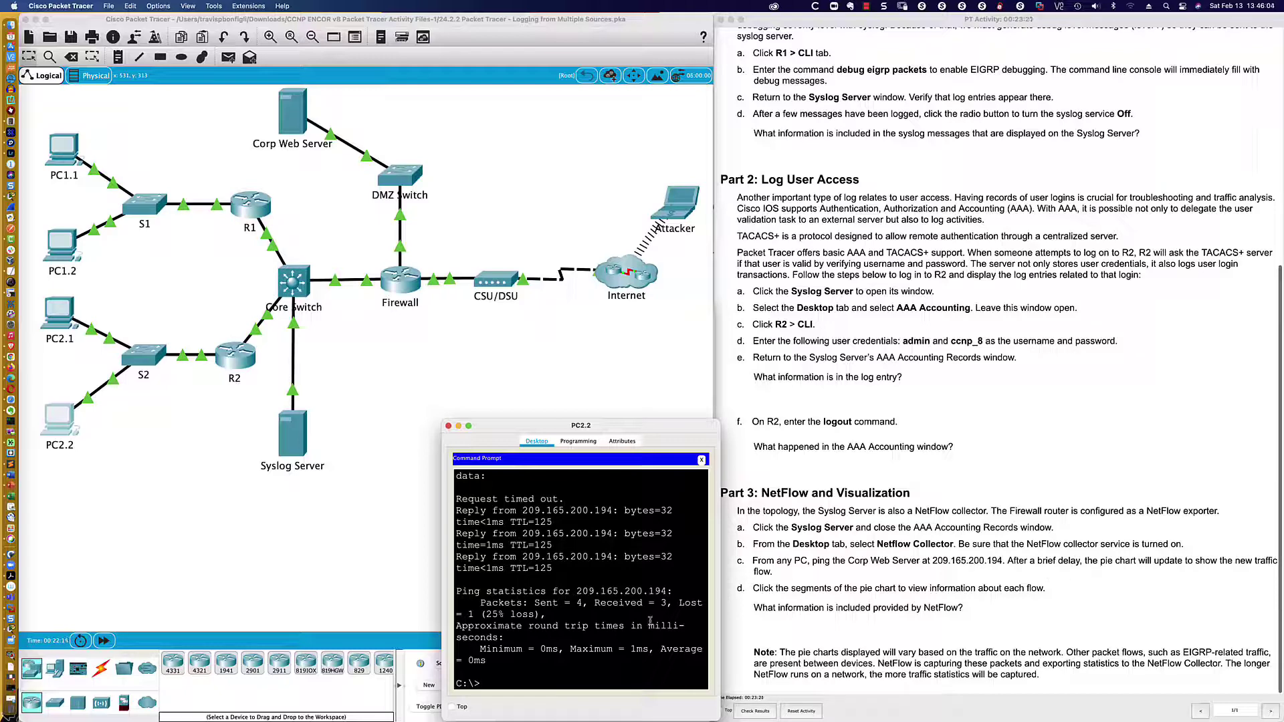
{"action": "type", "text": "ing -t 209.165.200.194"}
{"action": "key", "text": "Return"}
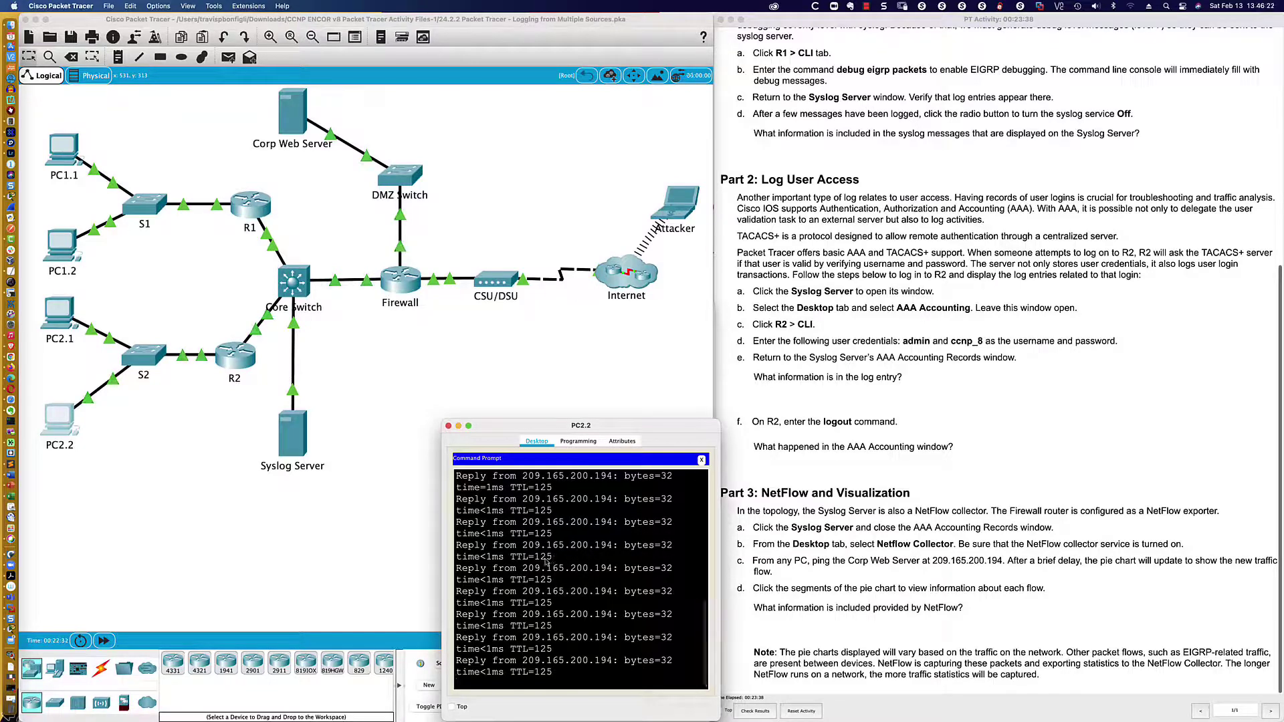
- Refresh the Syslog Server's NetFlow Collector and view the green and yellow flow slice details
{"action": "left_click", "coordinate": [290, 444]}
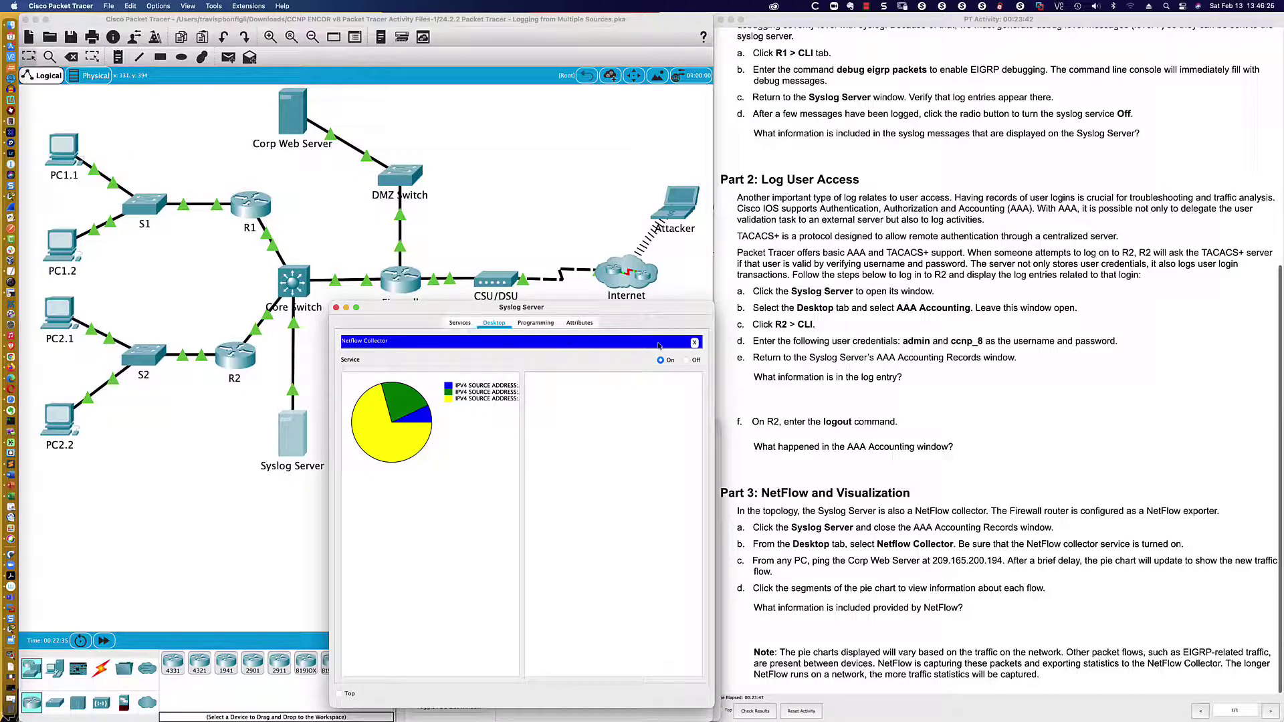
{"action": "left_click", "coordinate": [695, 343]}
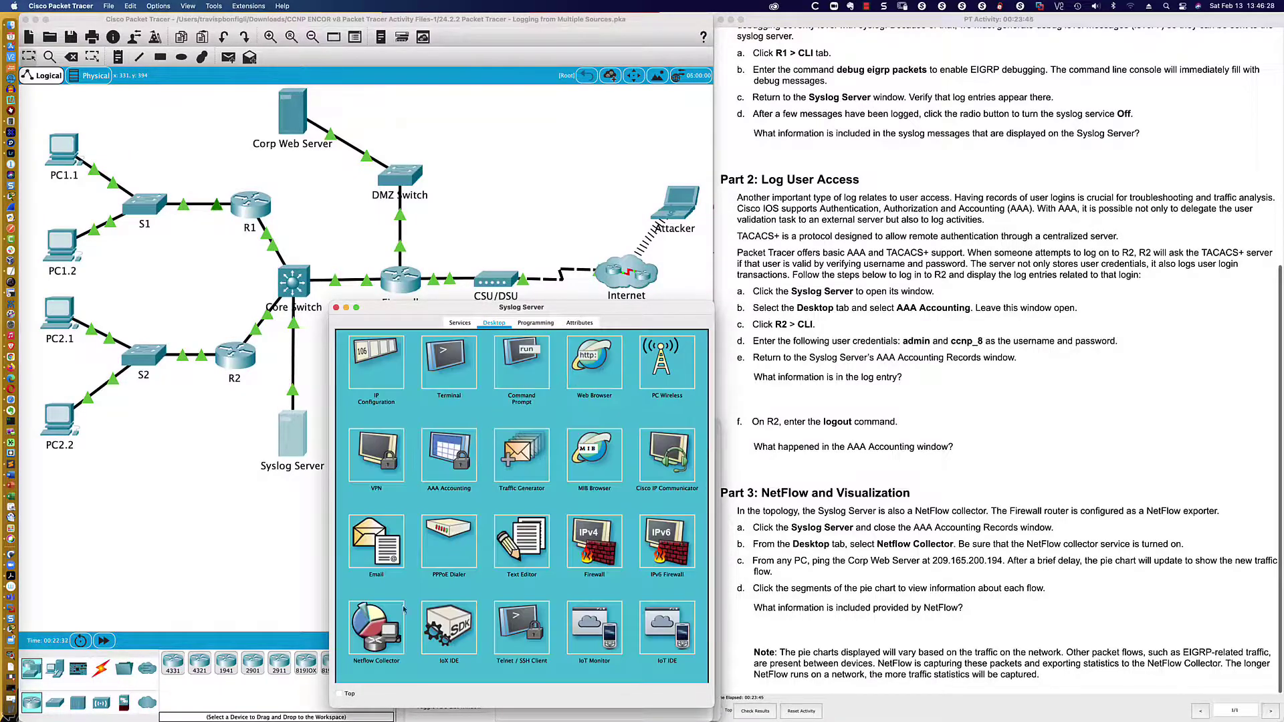
{"action": "left_click", "coordinate": [393, 616]}
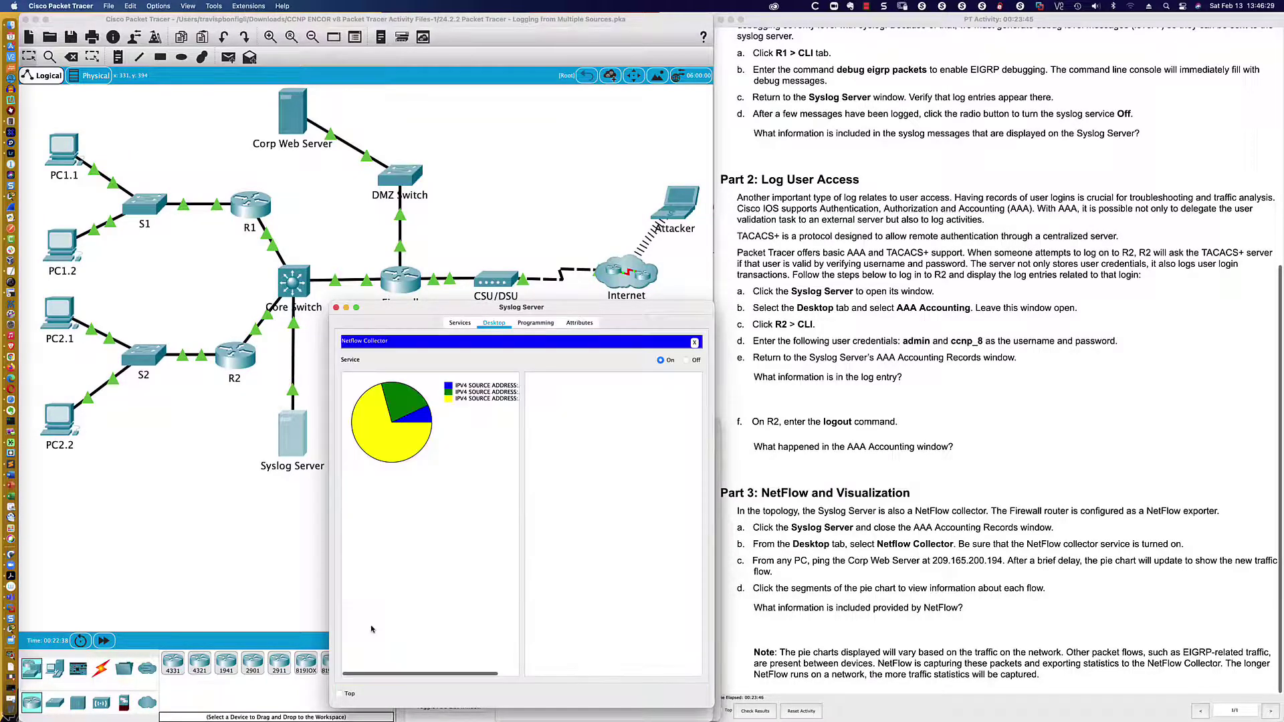
{"action": "left_click", "coordinate": [398, 400]}
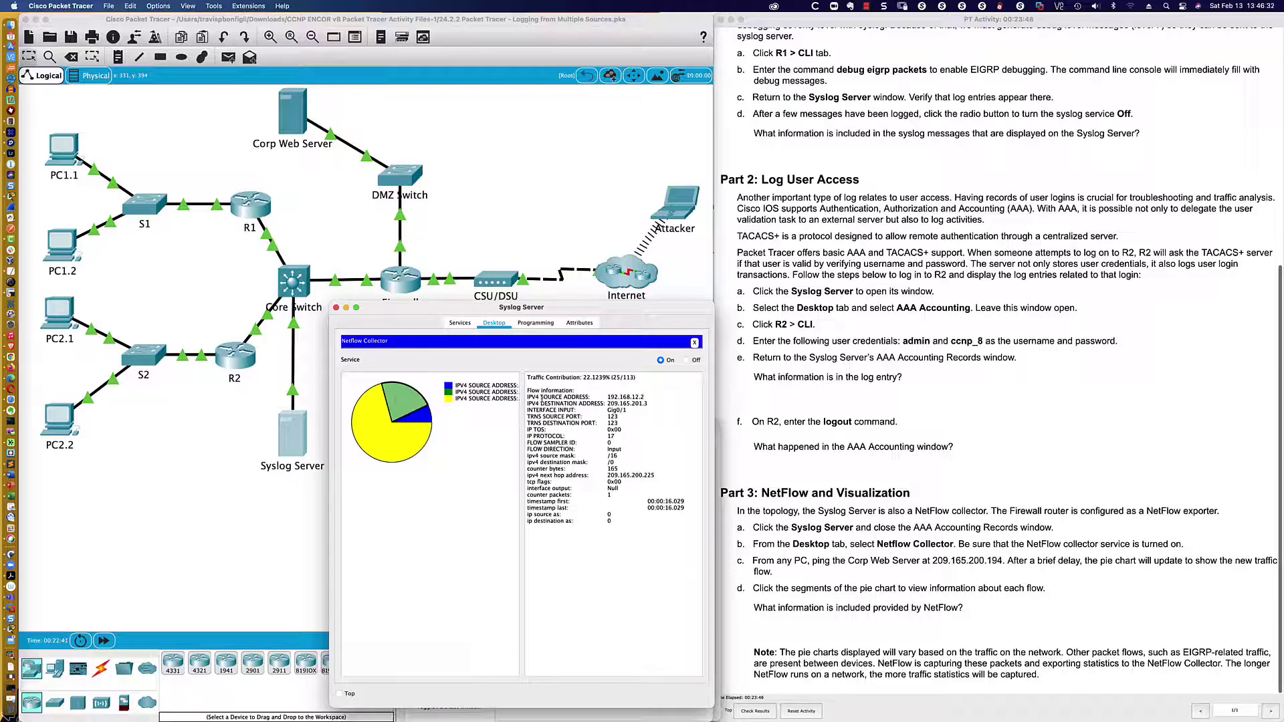
{"action": "left_click", "coordinate": [379, 431]}
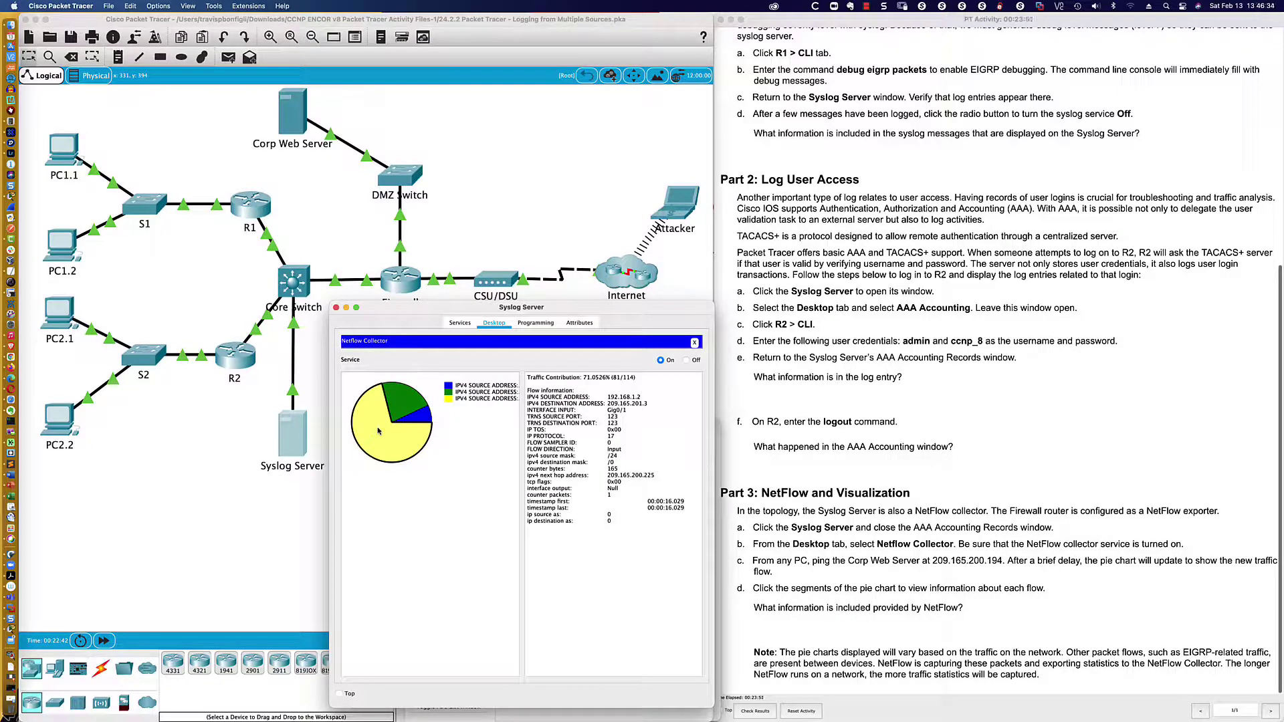
- Check PC2.2's IP configuration, then reopen its Command Prompt
{"action": "left_click", "coordinate": [72, 424]}
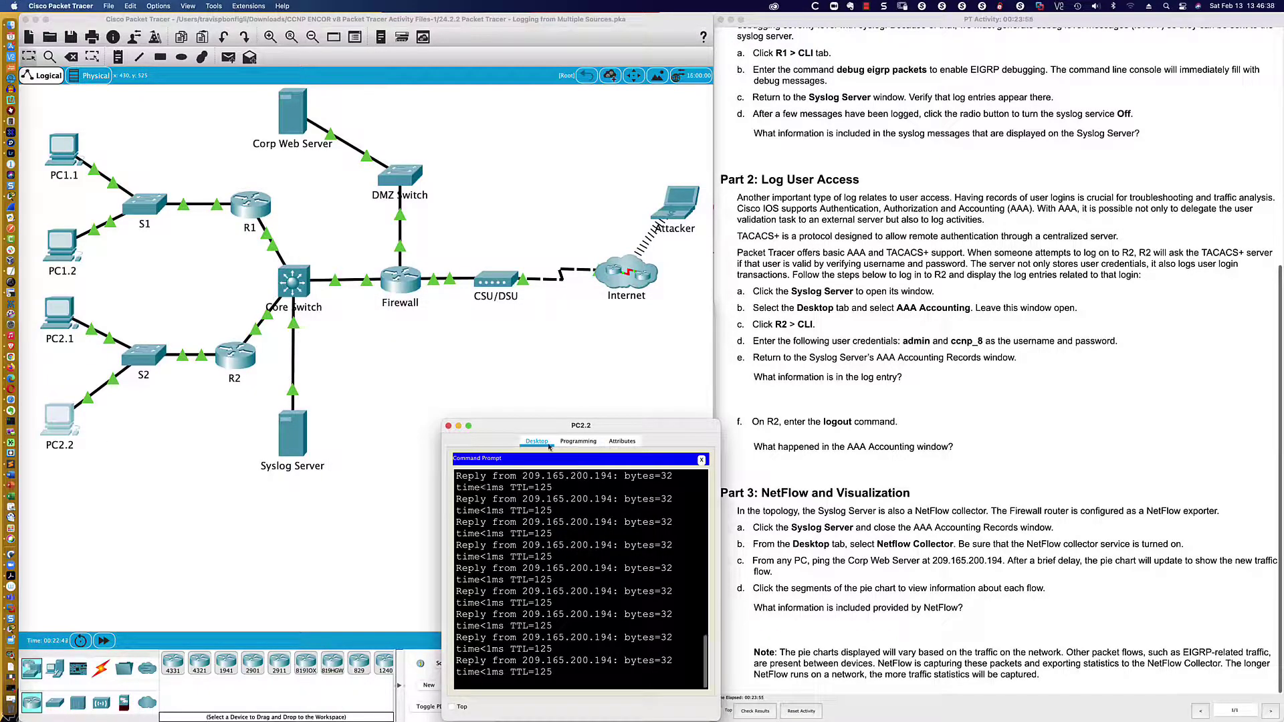
{"action": "left_click", "coordinate": [701, 460]}
{"action": "left_click", "coordinate": [477, 474]}
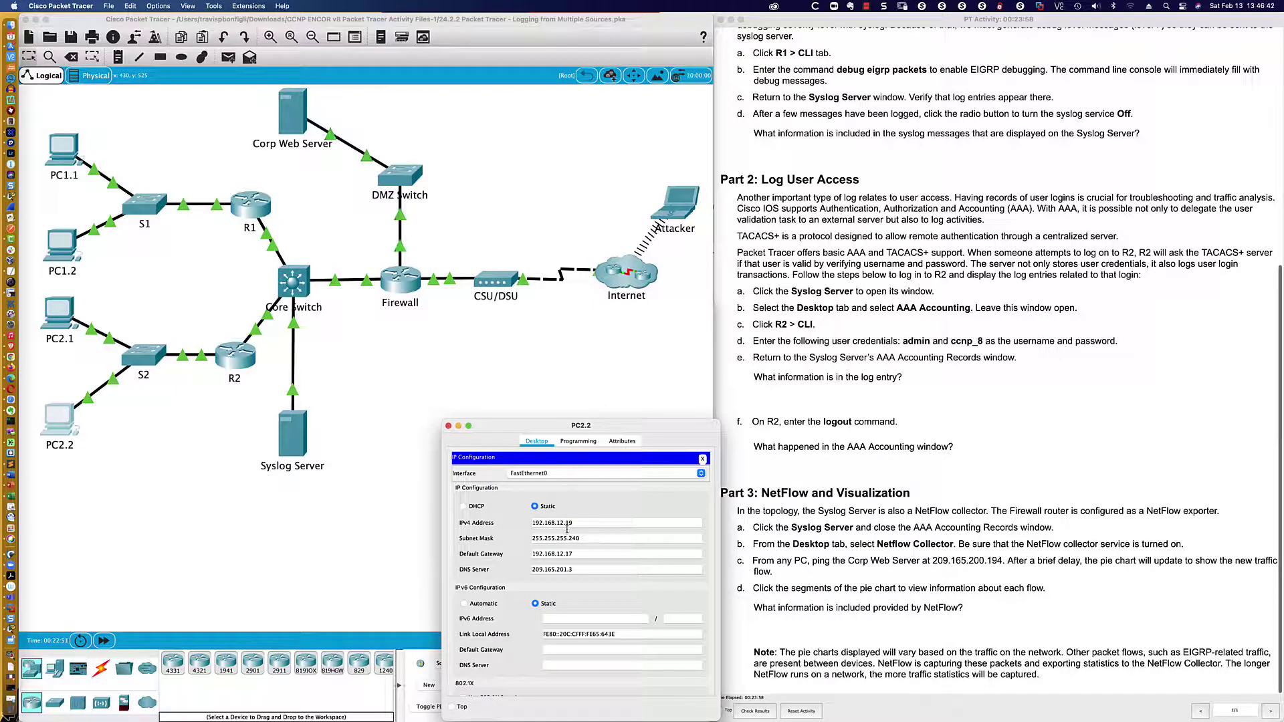
{"action": "left_click", "coordinate": [702, 459]}
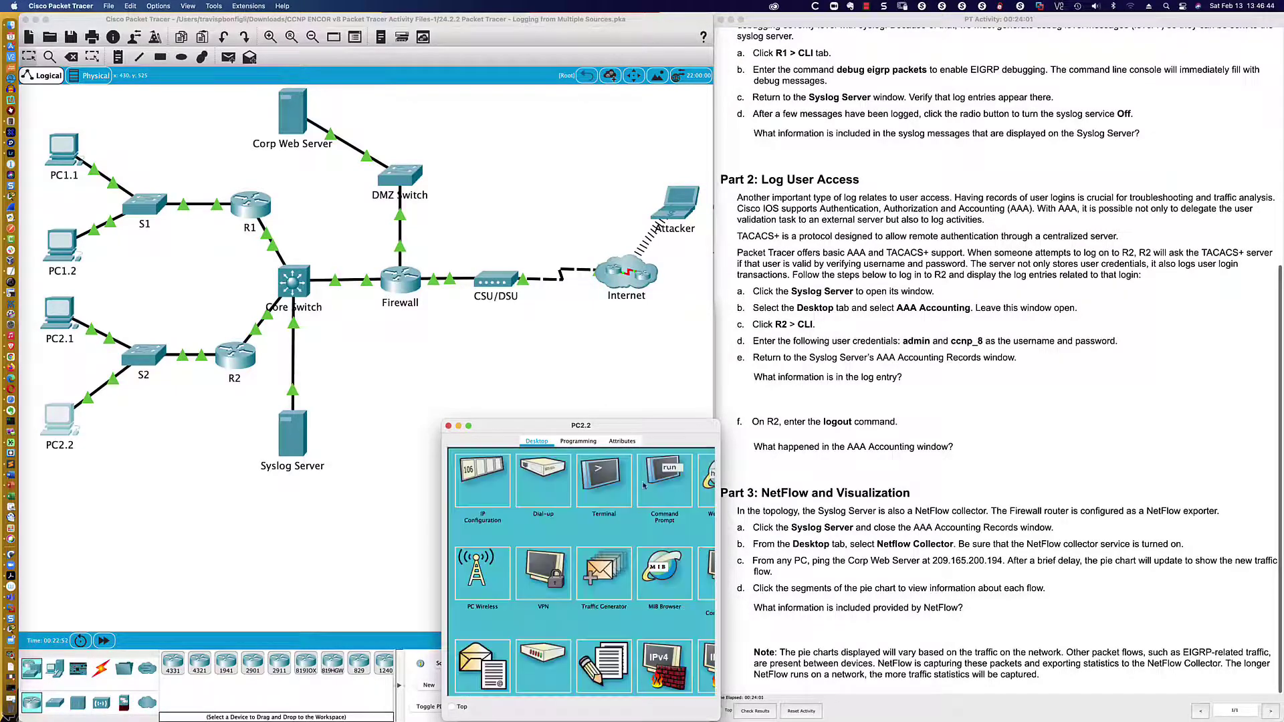
{"action": "scroll", "coordinate": [531, 590], "scroll_direction": "down", "scroll_amount": 5}
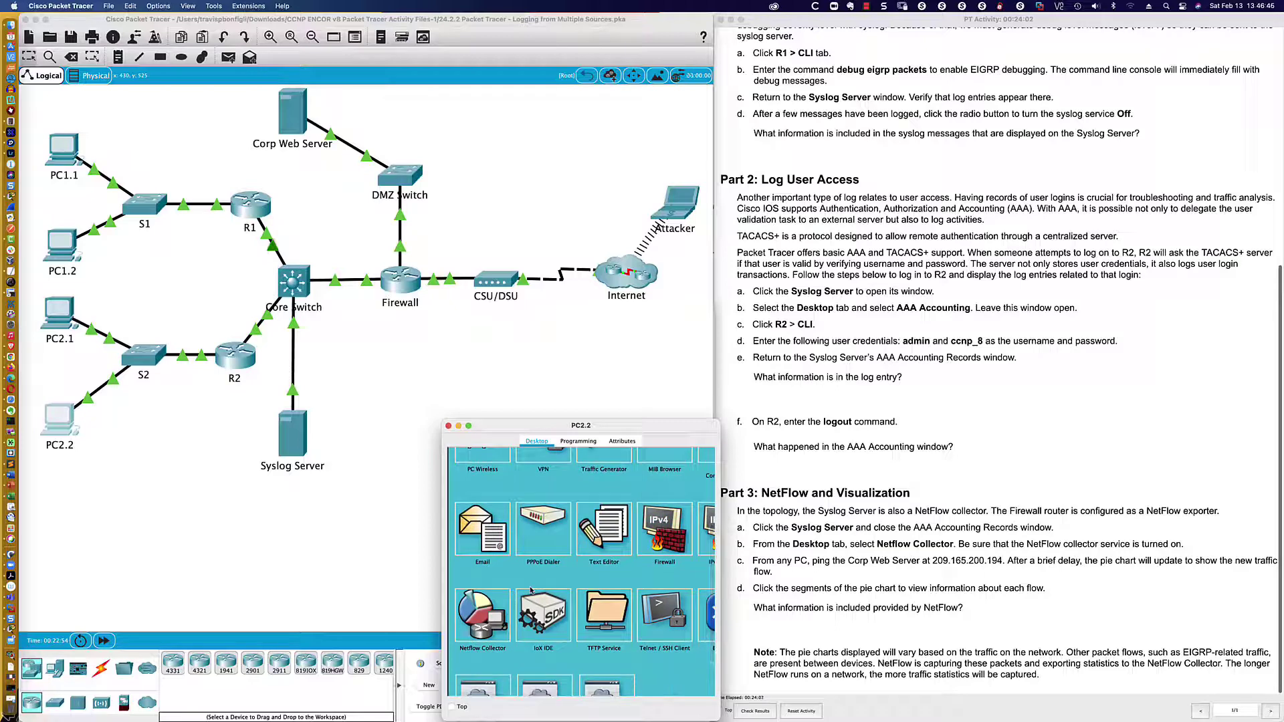
{"action": "scroll", "coordinate": [688, 483], "scroll_direction": "up", "scroll_amount": 5}
{"action": "left_click", "coordinate": [689, 483]}
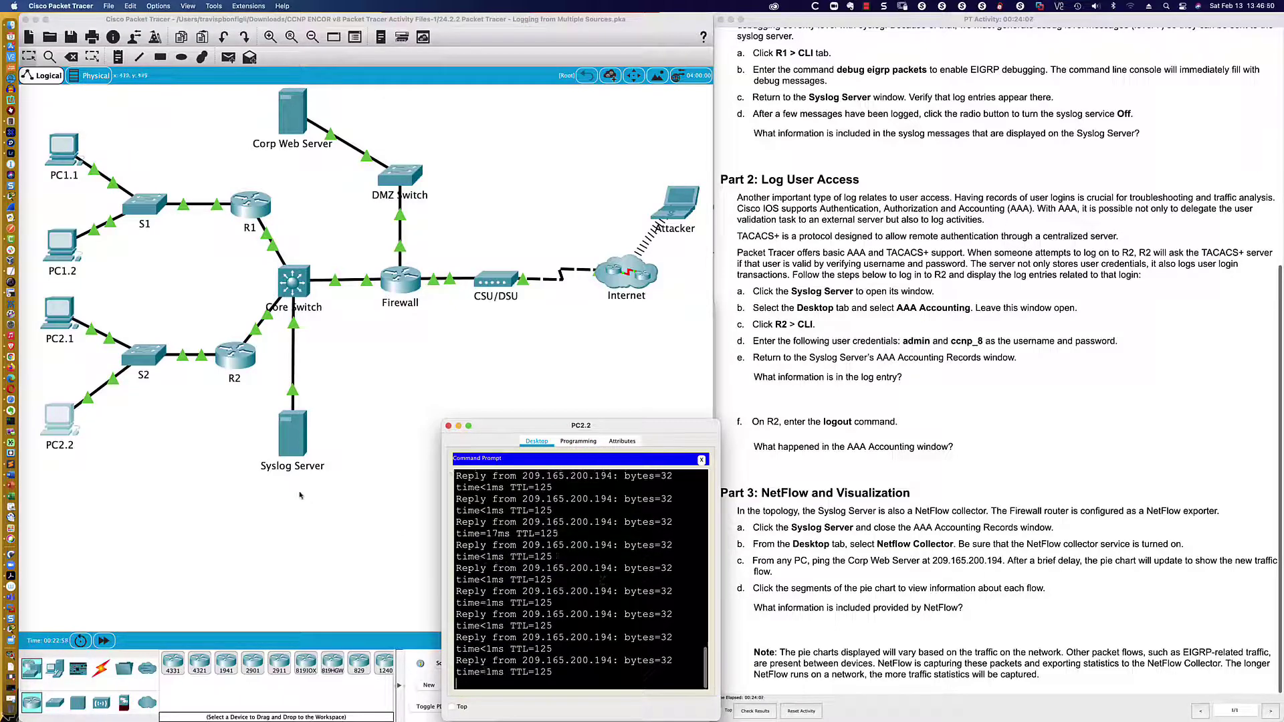
- Refresh the NetFlow chart again, compare the blue, green and yellow slices, then return to PC2.2
{"action": "left_click", "coordinate": [300, 433]}
{"action": "left_click", "coordinate": [422, 418]}
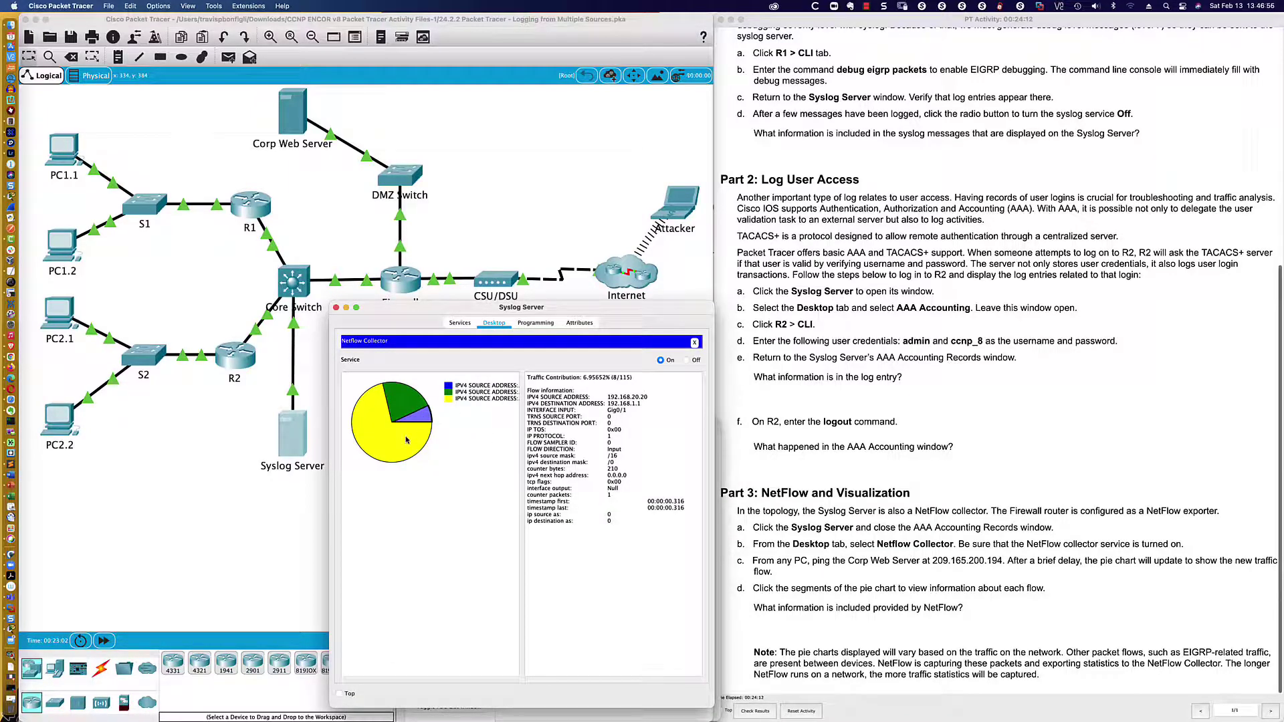
{"action": "left_click", "coordinate": [408, 398]}
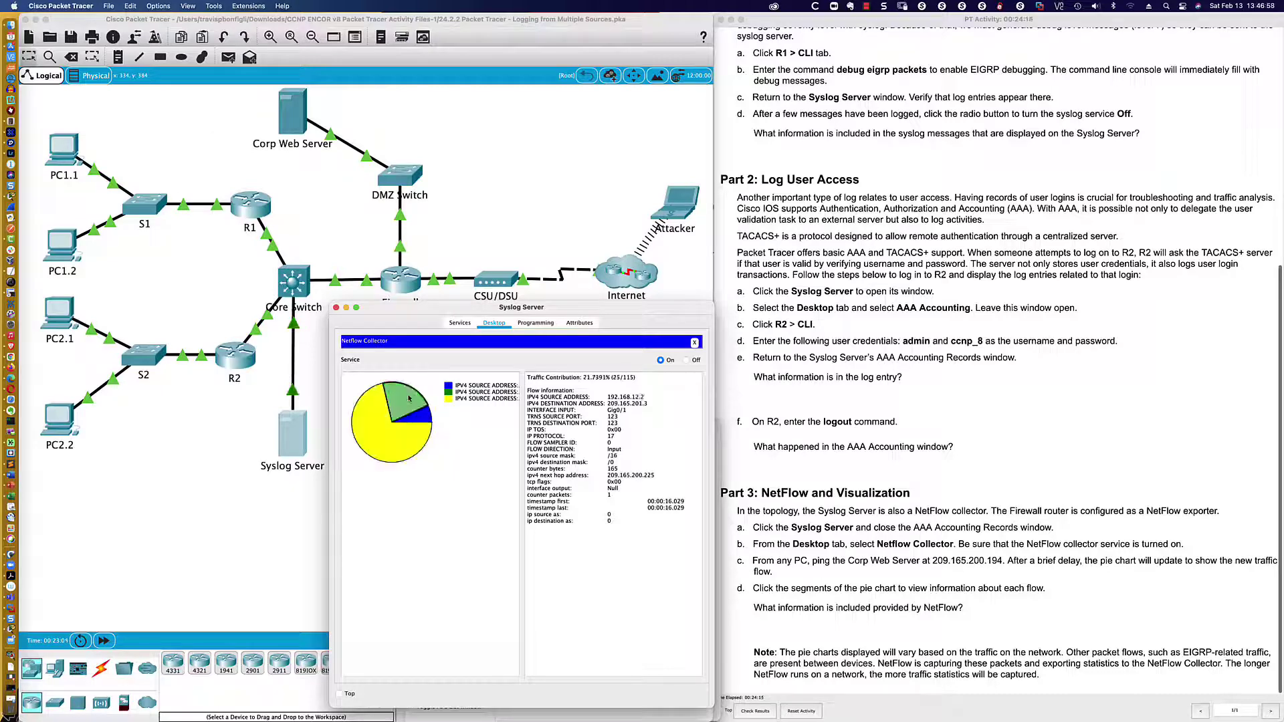
{"action": "left_click", "coordinate": [694, 343]}
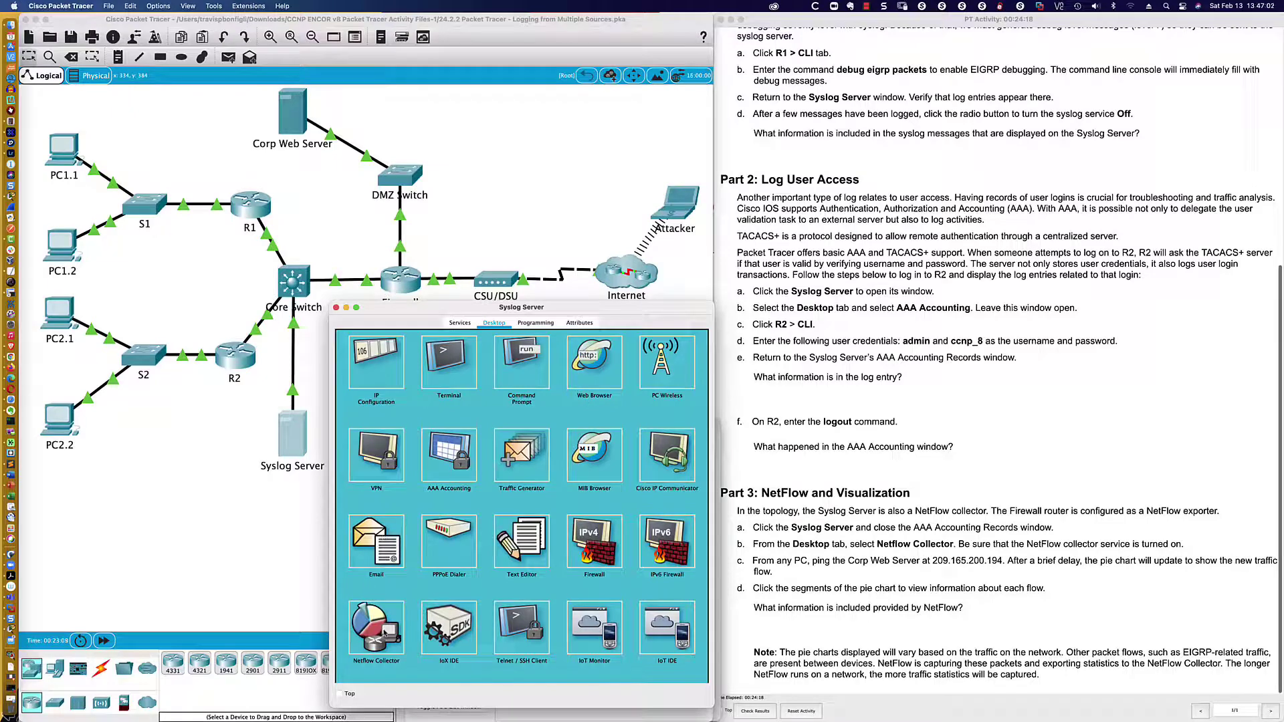
{"action": "left_click", "coordinate": [384, 630]}
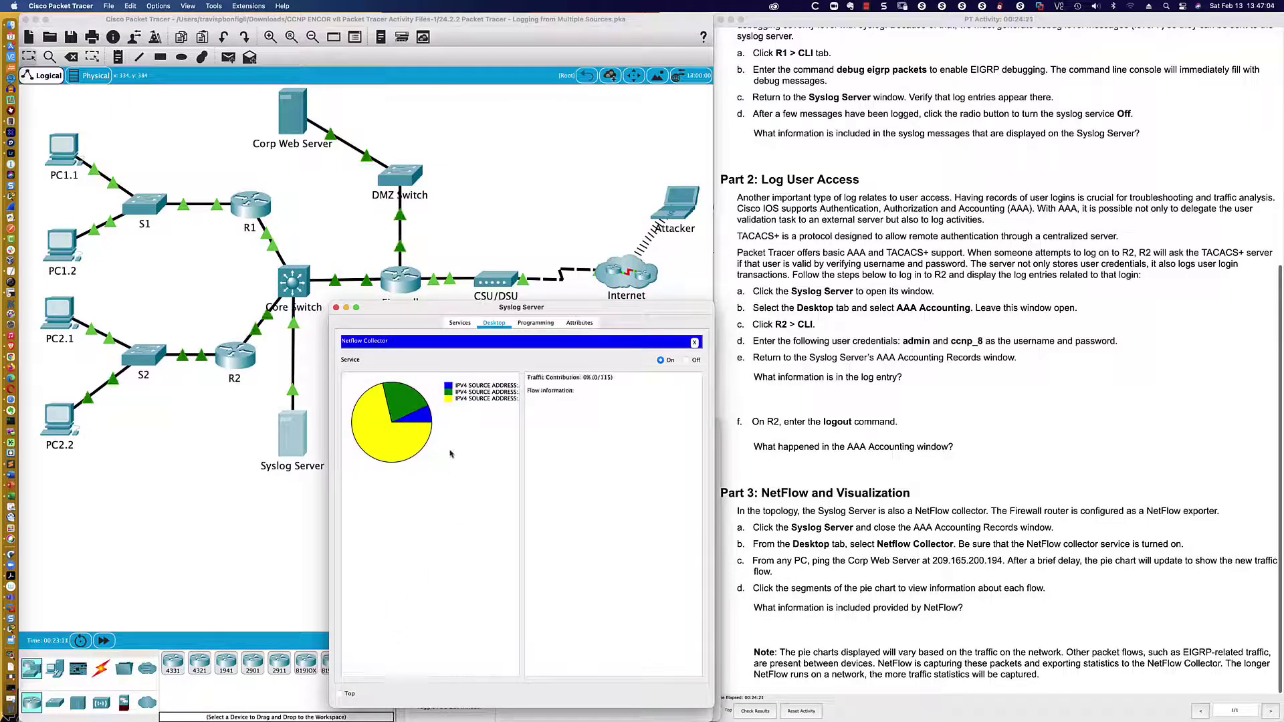
{"action": "left_click", "coordinate": [398, 433]}
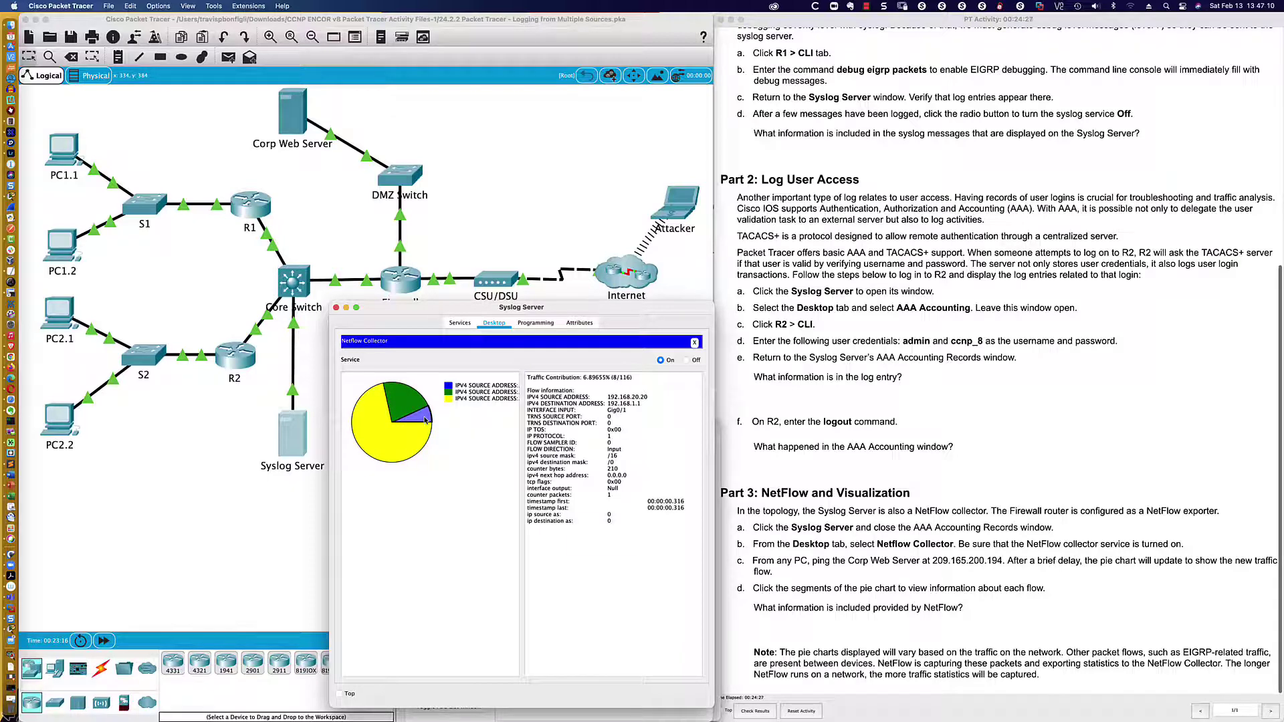
{"action": "left_click", "coordinate": [405, 398]}
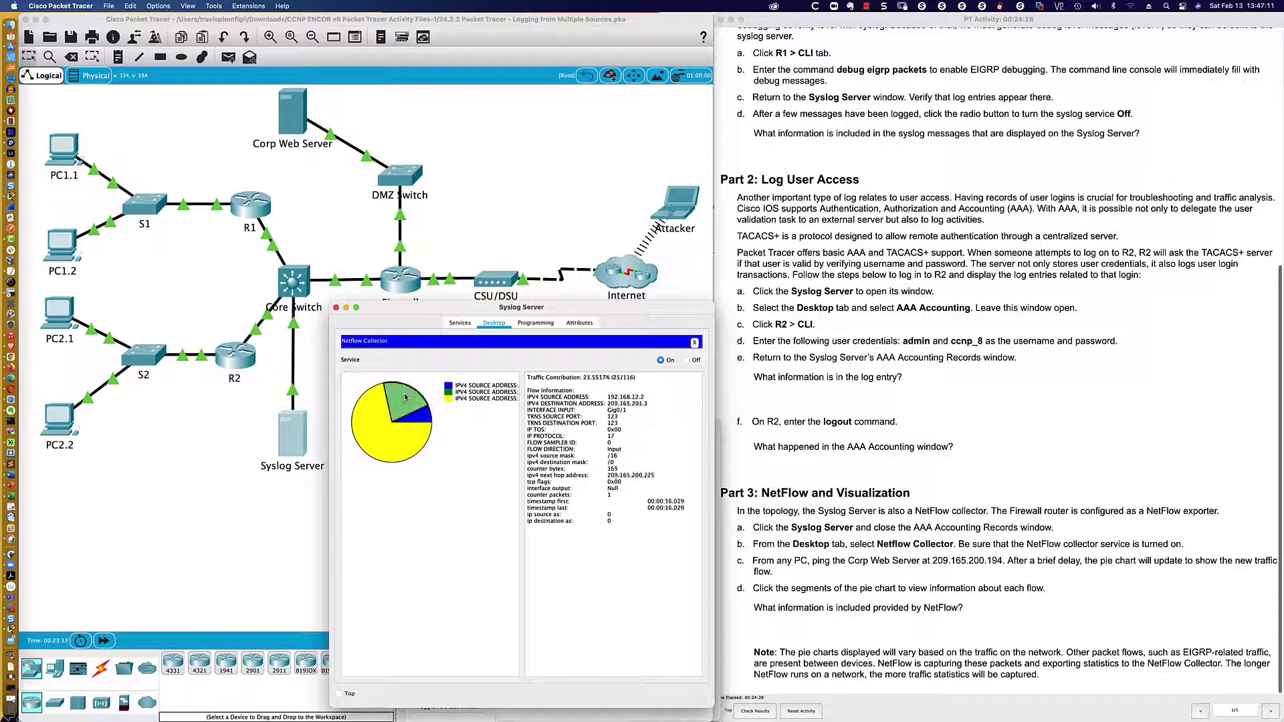
{"action": "left_click", "coordinate": [384, 430]}
{"action": "left_click", "coordinate": [60, 420]}
- Check PC2.2's IP configuration, then turn its NetFlow Collector service On
{"action": "left_click", "coordinate": [701, 459]}
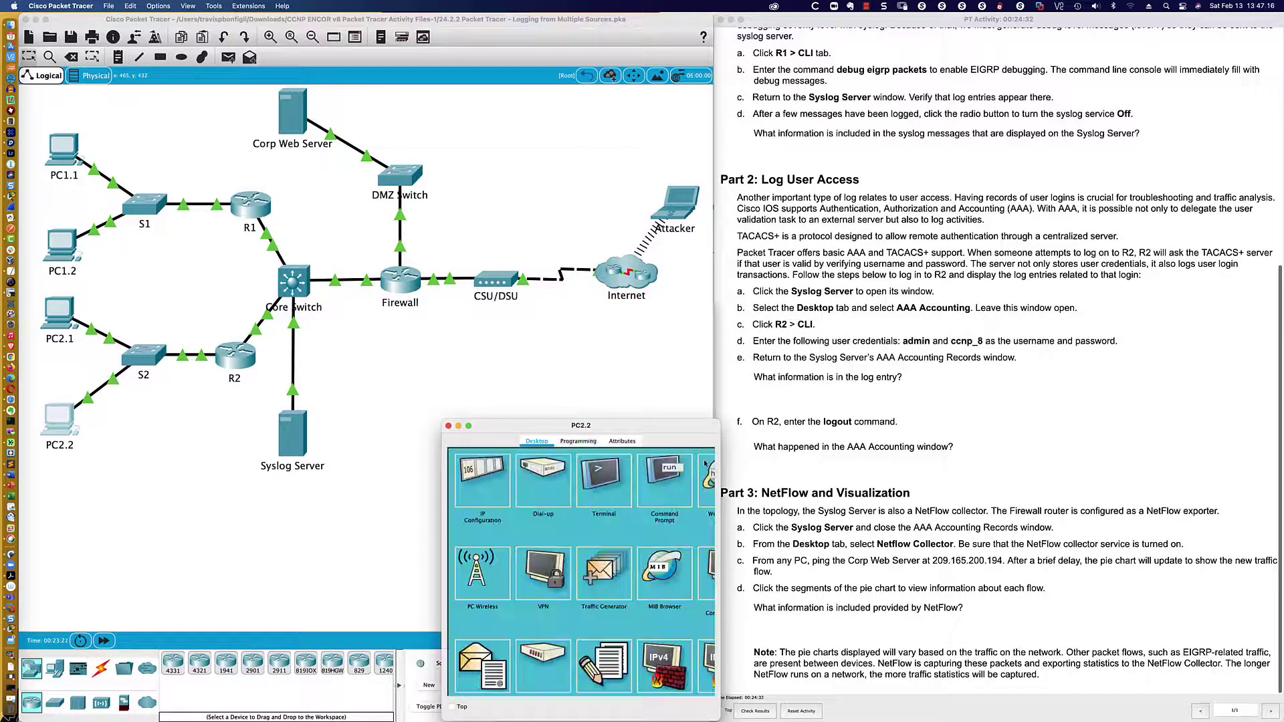
{"action": "left_click", "coordinate": [472, 473]}
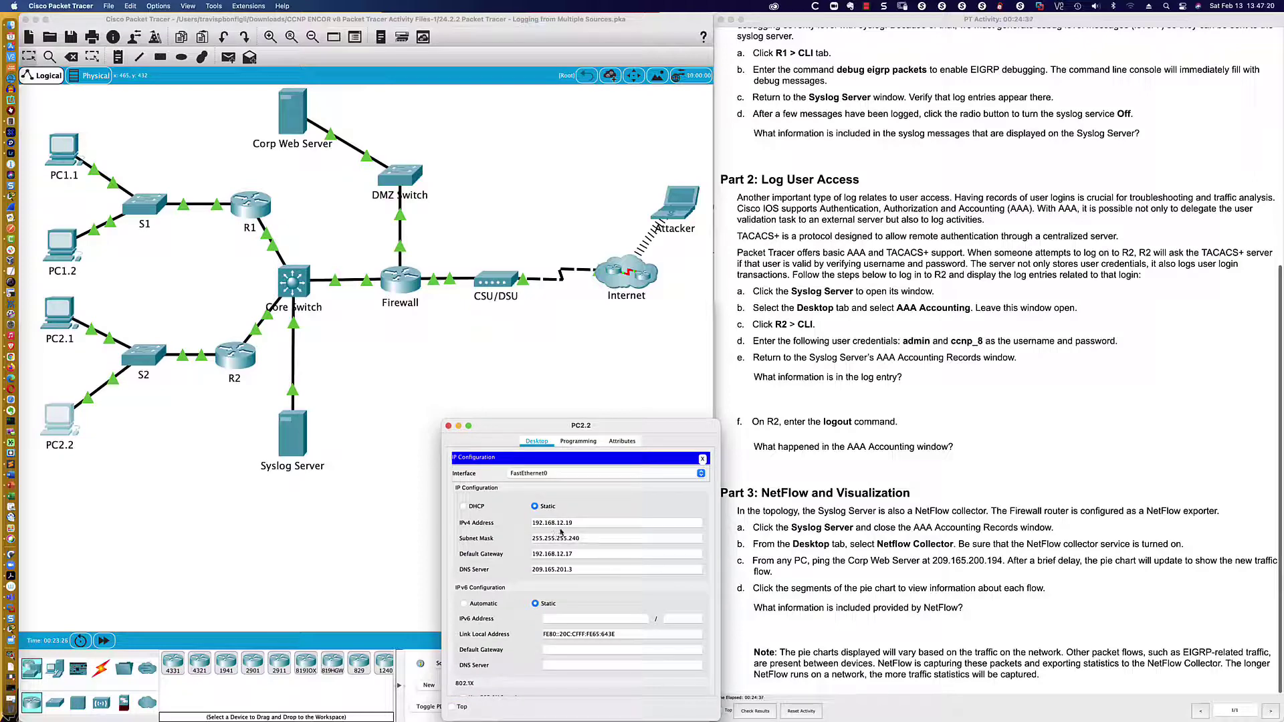
{"action": "left_click", "coordinate": [703, 460]}
{"action": "scroll", "coordinate": [514, 587], "scroll_direction": "down", "scroll_amount": 3}
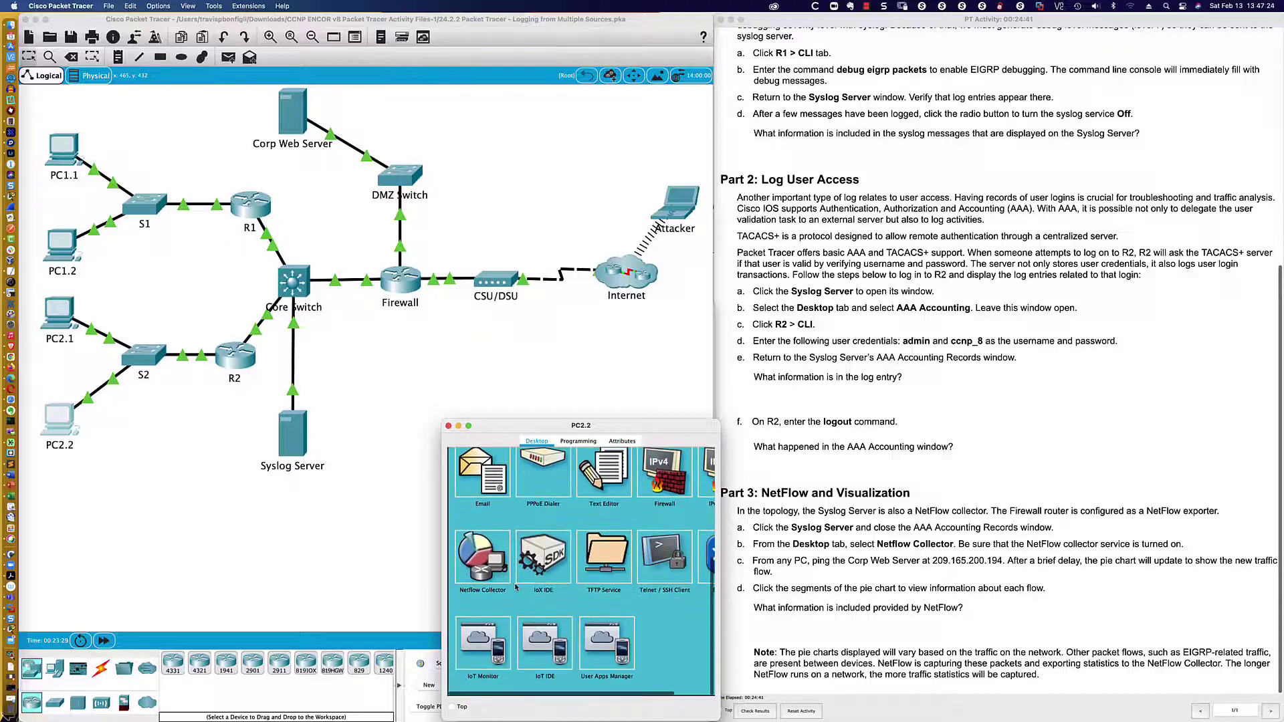
{"action": "left_click", "coordinate": [480, 565]}
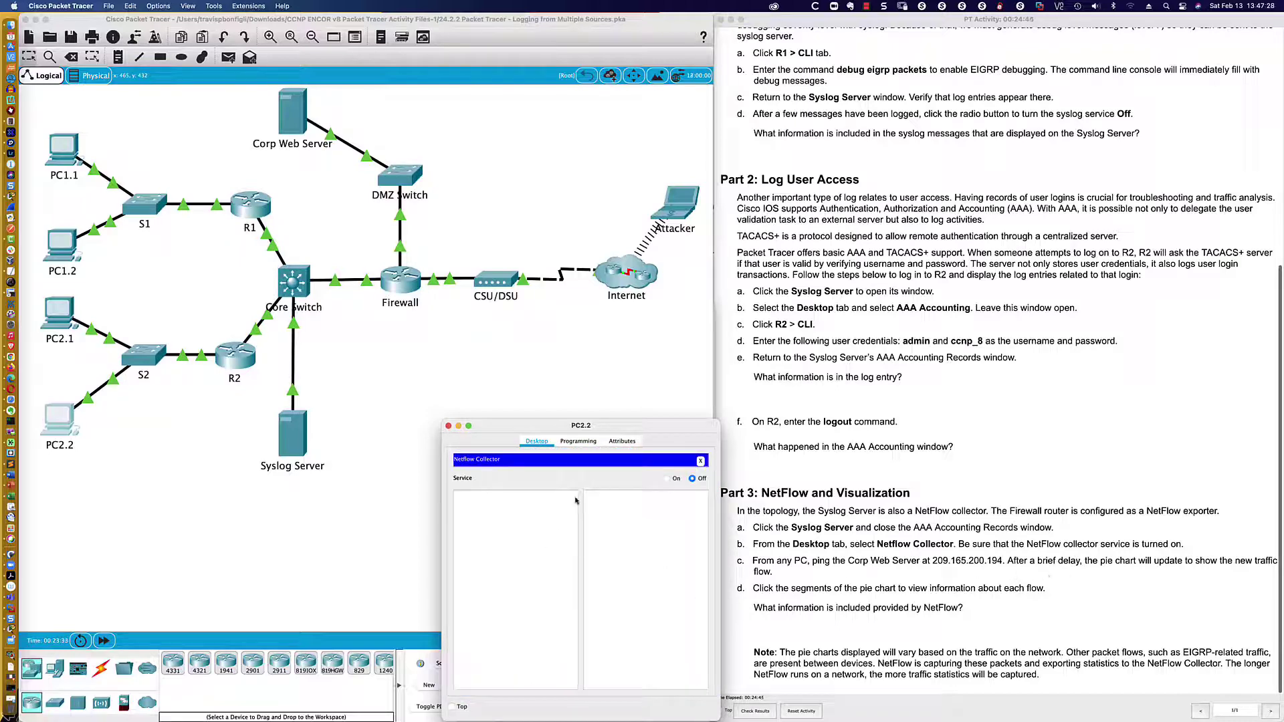
{"action": "left_click", "coordinate": [700, 461]}
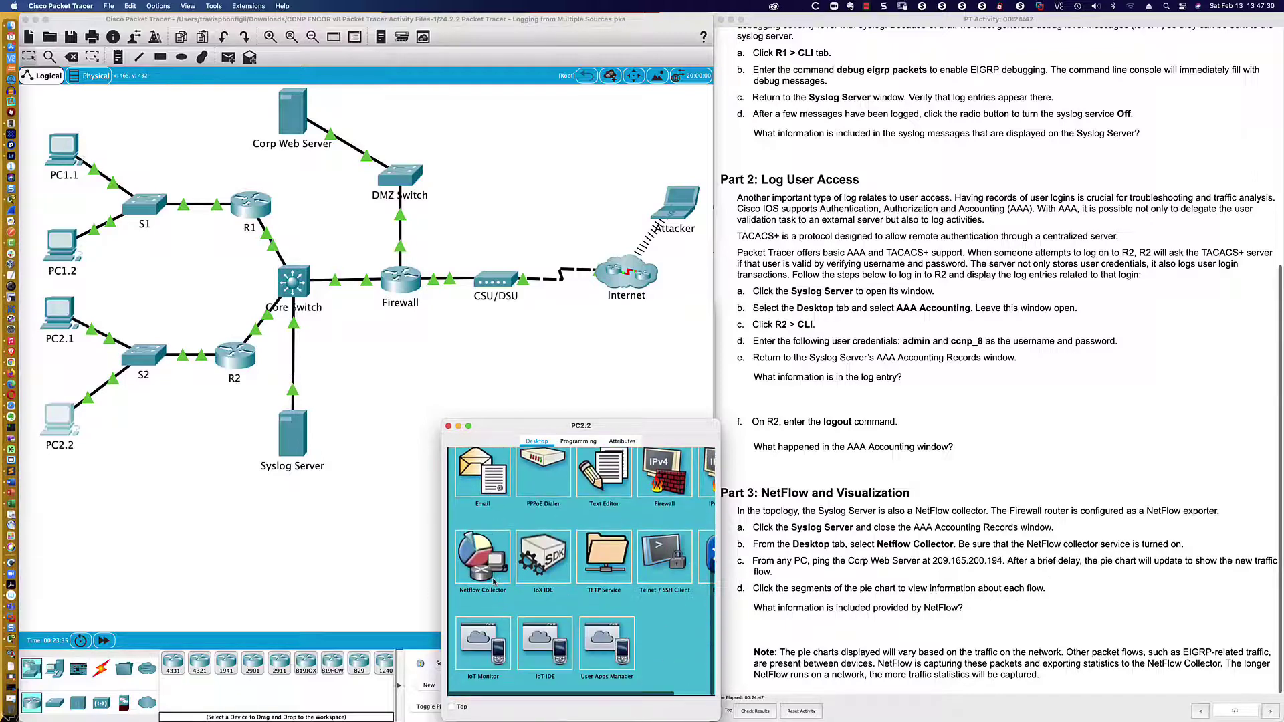
{"action": "left_click", "coordinate": [494, 582]}
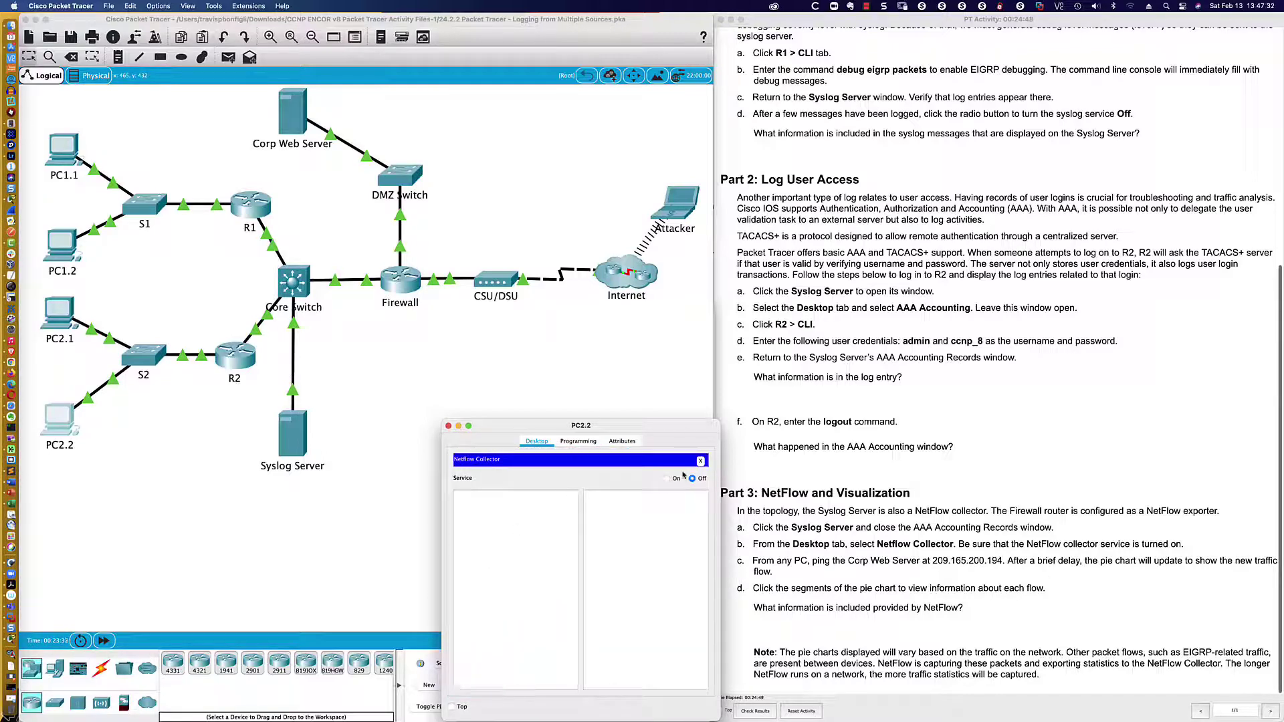
{"action": "left_click", "coordinate": [666, 479]}
- Enlarge PC2.2's window, open its Command Prompt, and bring the Syslog Server's pie chart forward
{"action": "left_click_drag", "start_coordinate": [608, 420], "coordinate": [608, 328]}
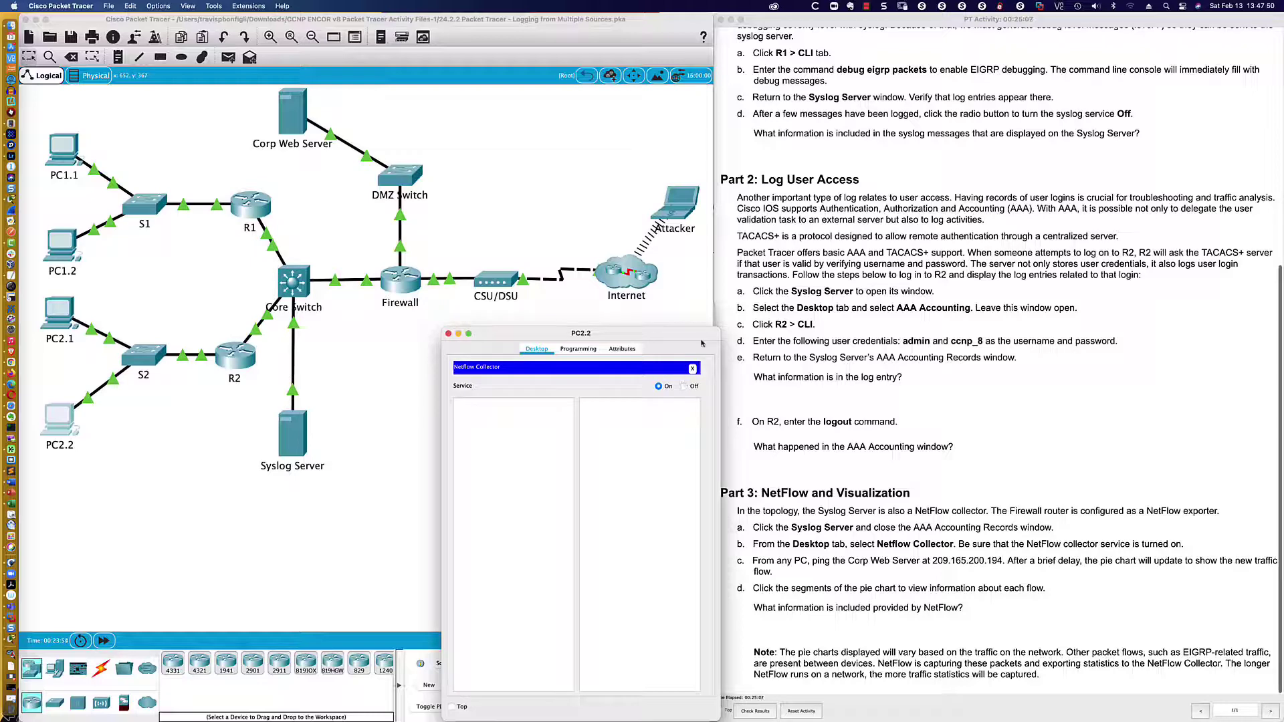
{"action": "left_click", "coordinate": [293, 438]}
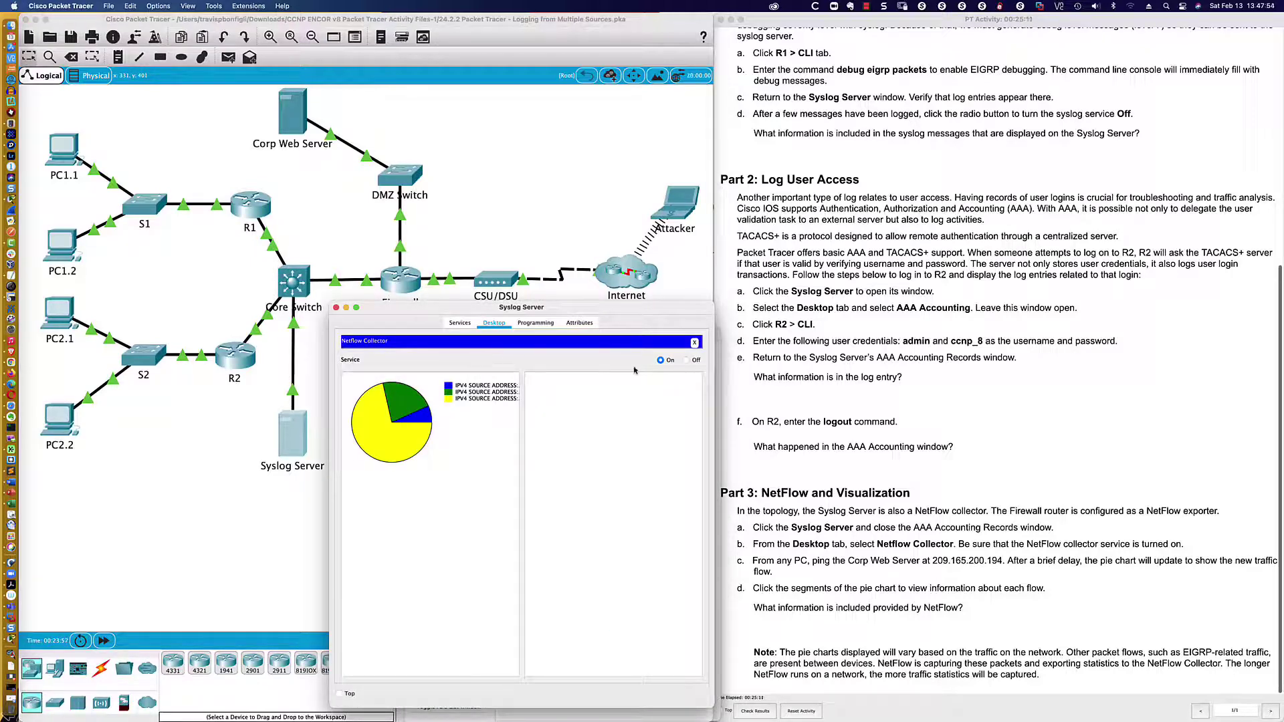
{"action": "left_click", "coordinate": [75, 417]}
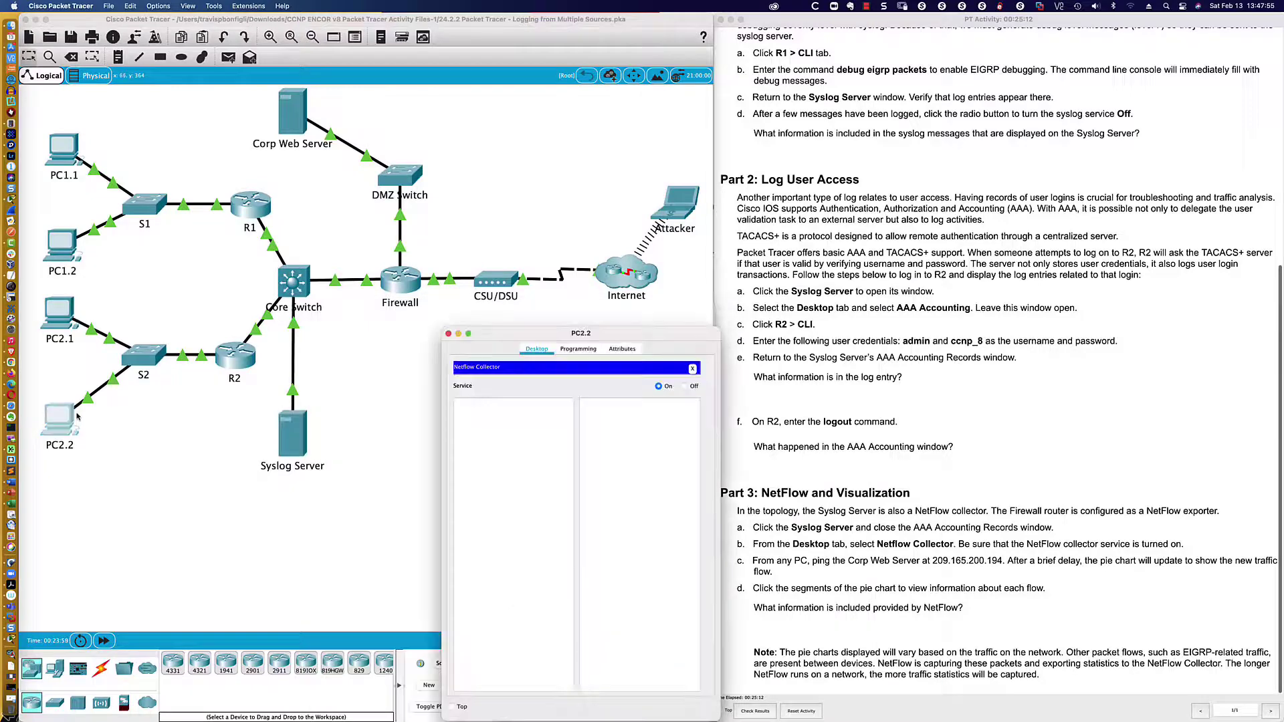
{"action": "left_click", "coordinate": [693, 368]}
{"action": "left_click", "coordinate": [647, 394]}
{"action": "left_click", "coordinate": [292, 435]}
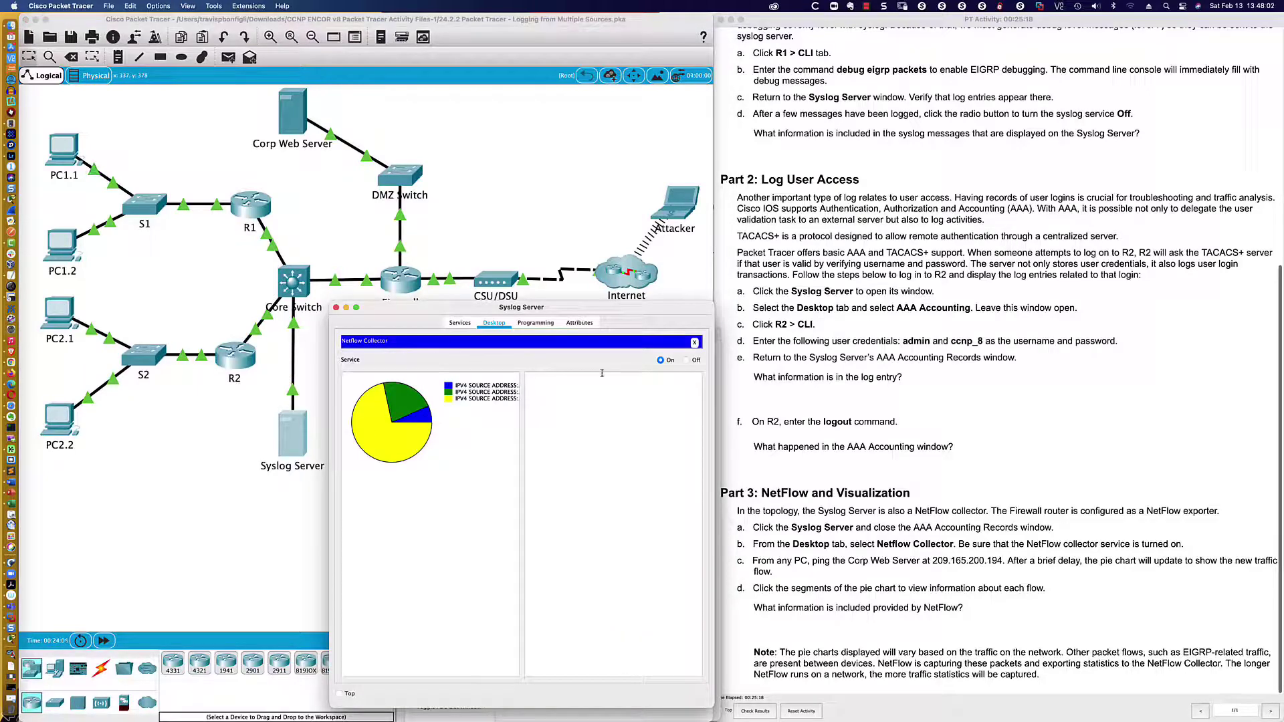
{"action": "left_click", "coordinate": [400, 399]}
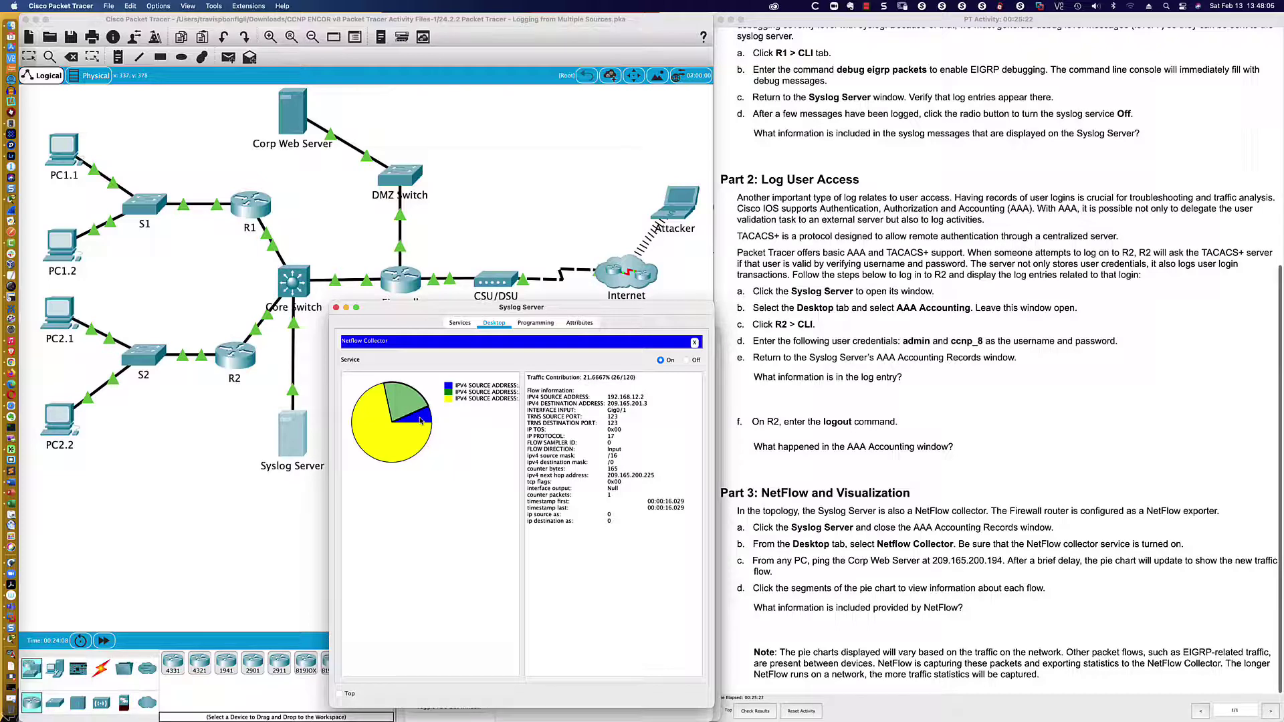
{"action": "left_click", "coordinate": [420, 420]}
{"action": "left_click", "coordinate": [380, 433]}
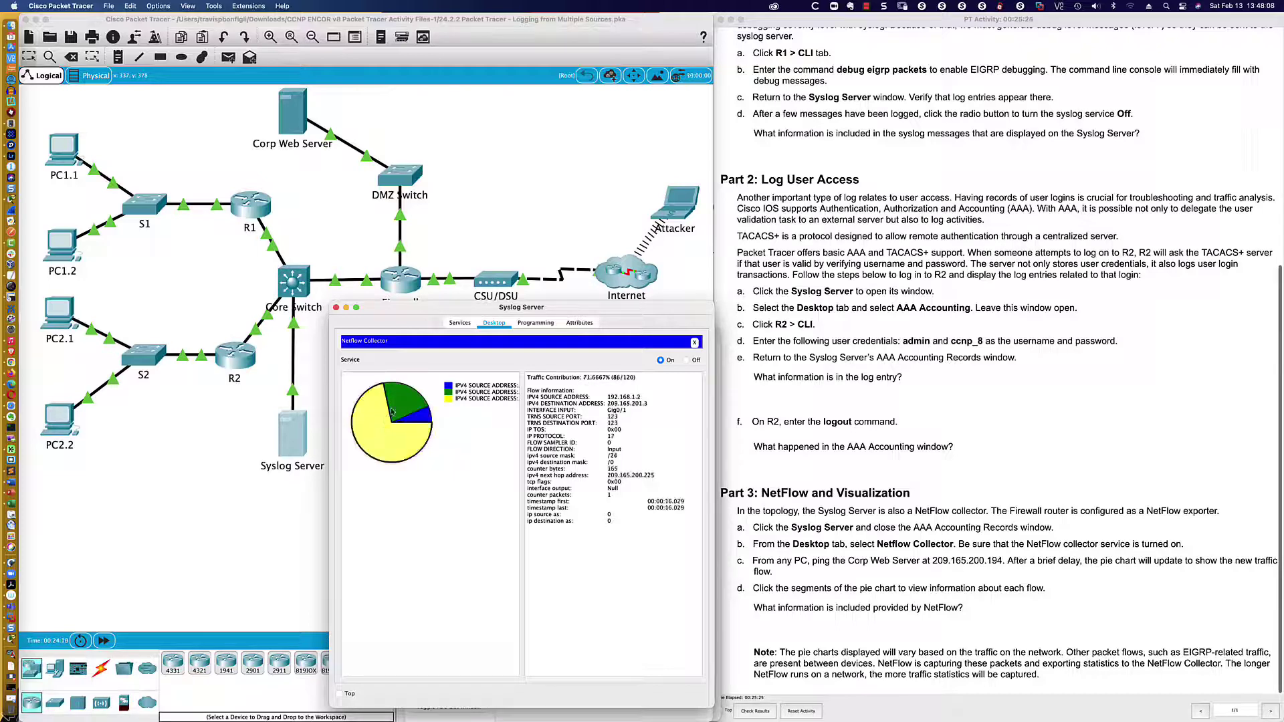
{"action": "left_click", "coordinate": [422, 420]}
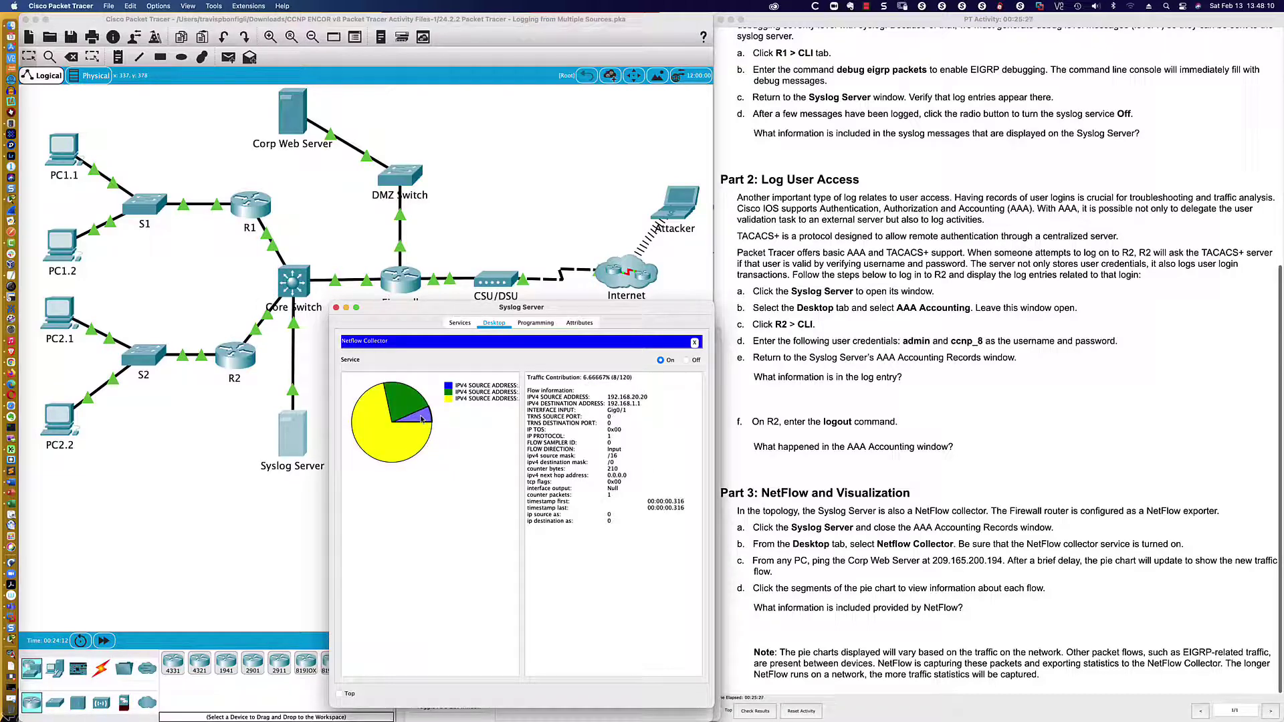
{"action": "left_click", "coordinate": [401, 438]}
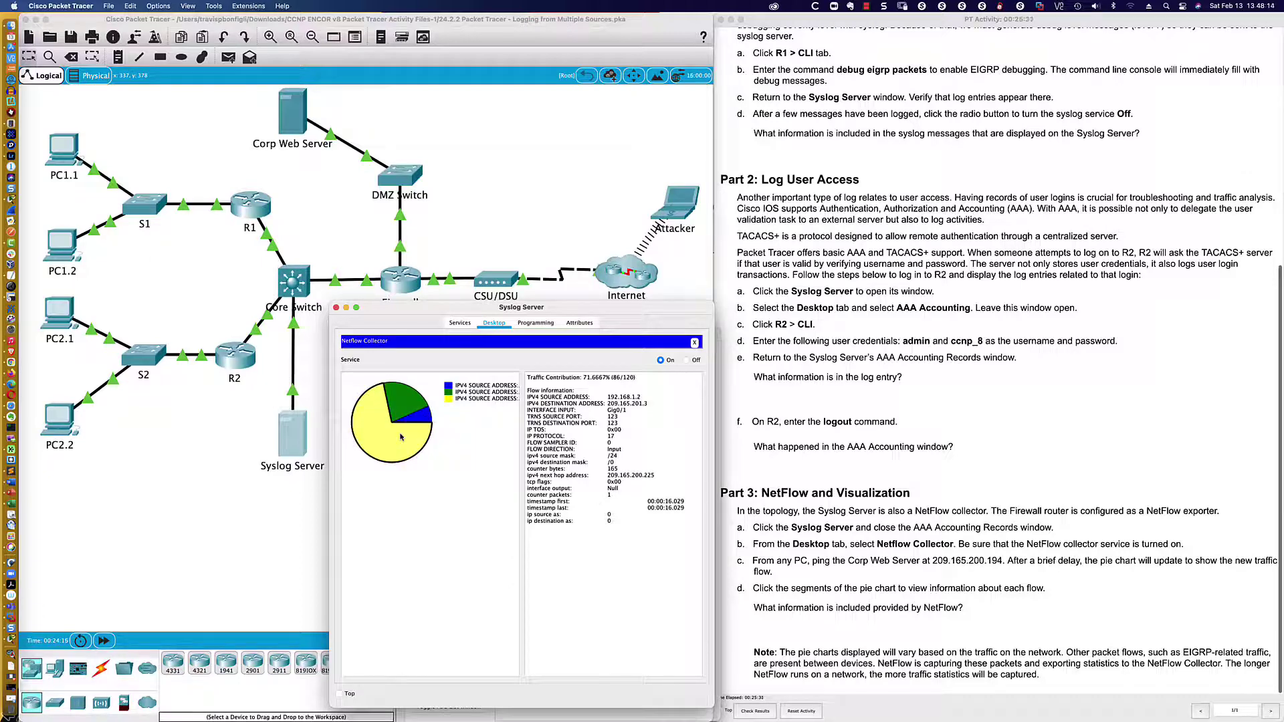
{"action": "left_click", "coordinate": [424, 418]}
{"action": "left_click", "coordinate": [410, 406]}
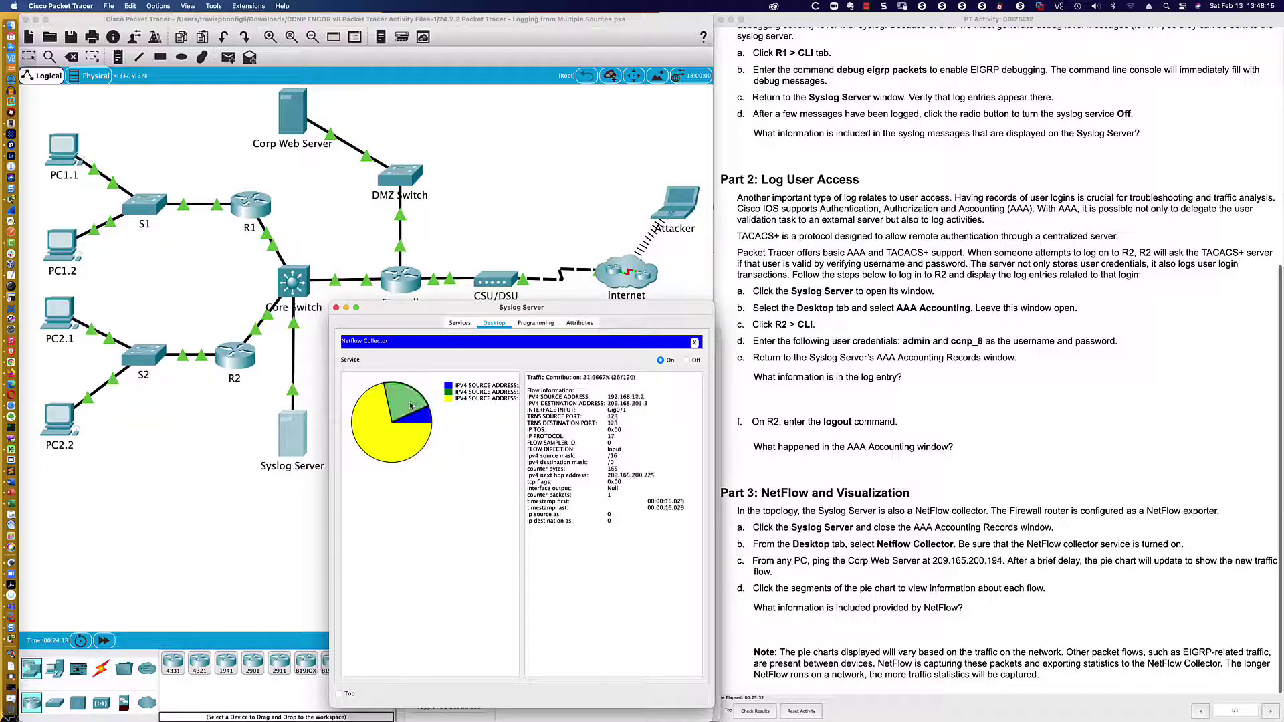
{"action": "left_click", "coordinate": [404, 407]}
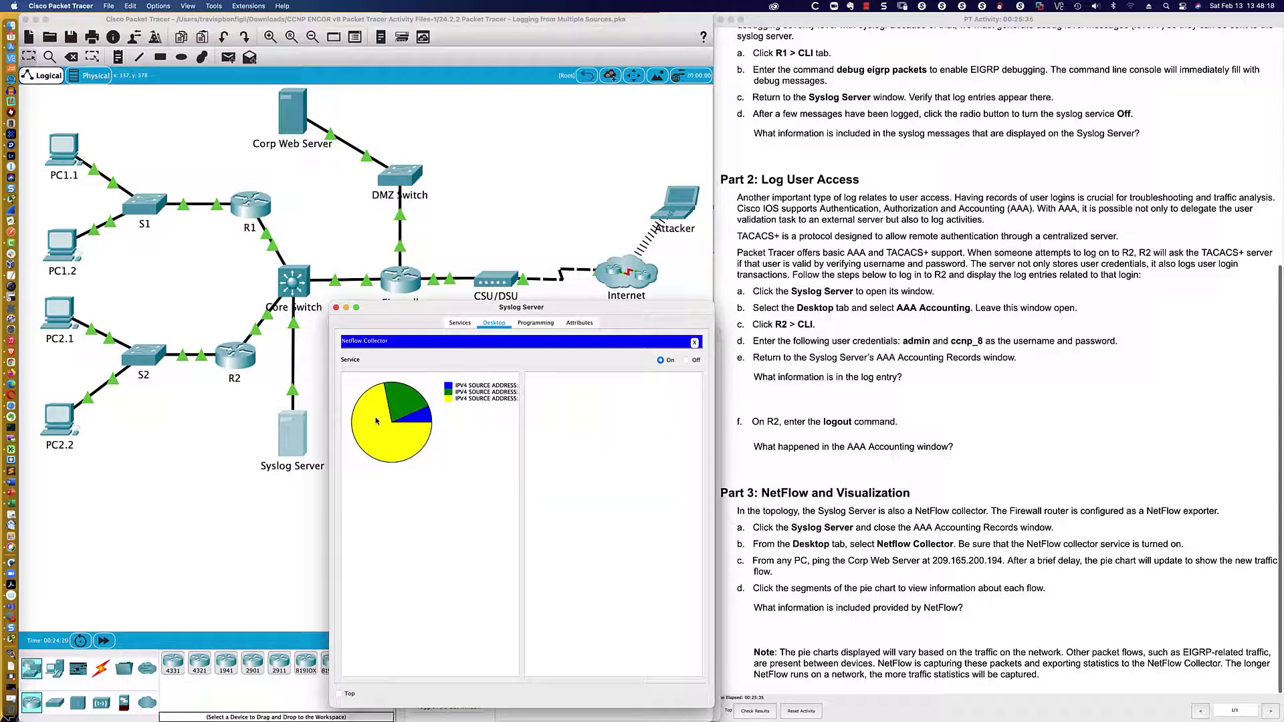
{"action": "left_click", "coordinate": [397, 443]}
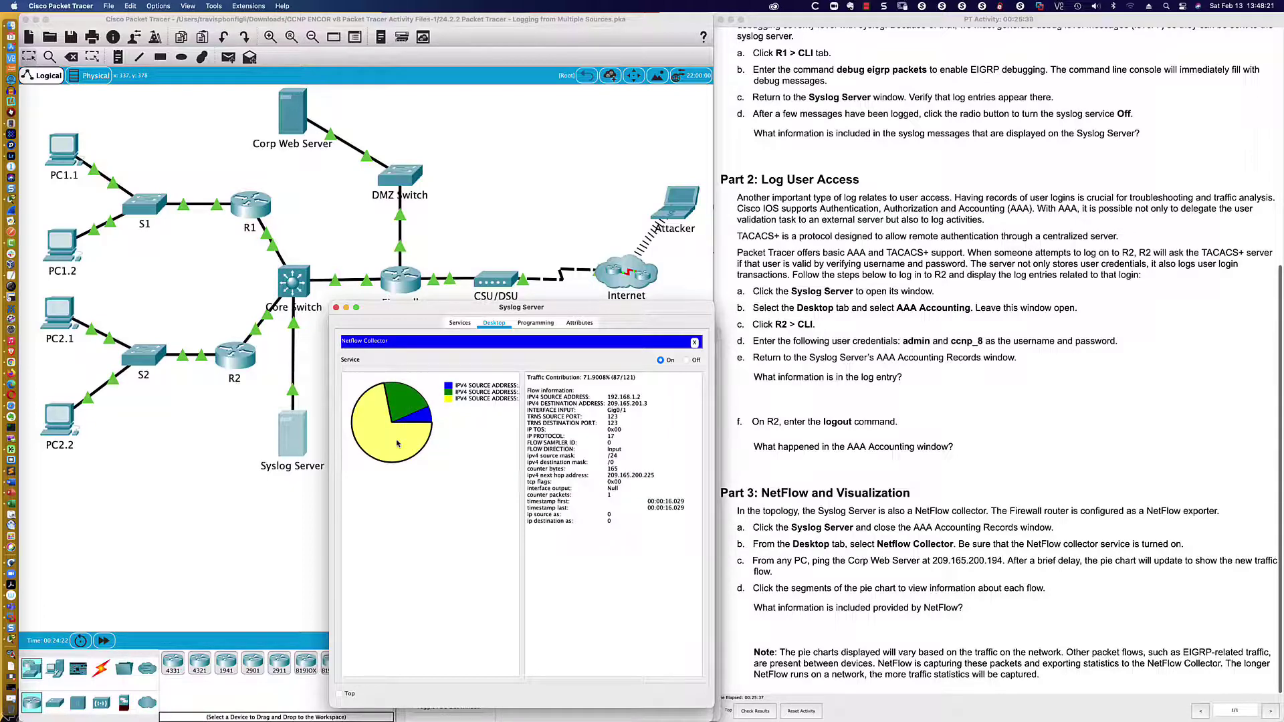
{"action": "left_click", "coordinate": [408, 401]}
{"action": "left_click", "coordinate": [378, 424]}
{"action": "left_click", "coordinate": [694, 342]}
{"action": "scroll", "coordinate": [468, 502], "scroll_direction": "down", "scroll_amount": 3}
{"action": "left_click", "coordinate": [377, 535]}
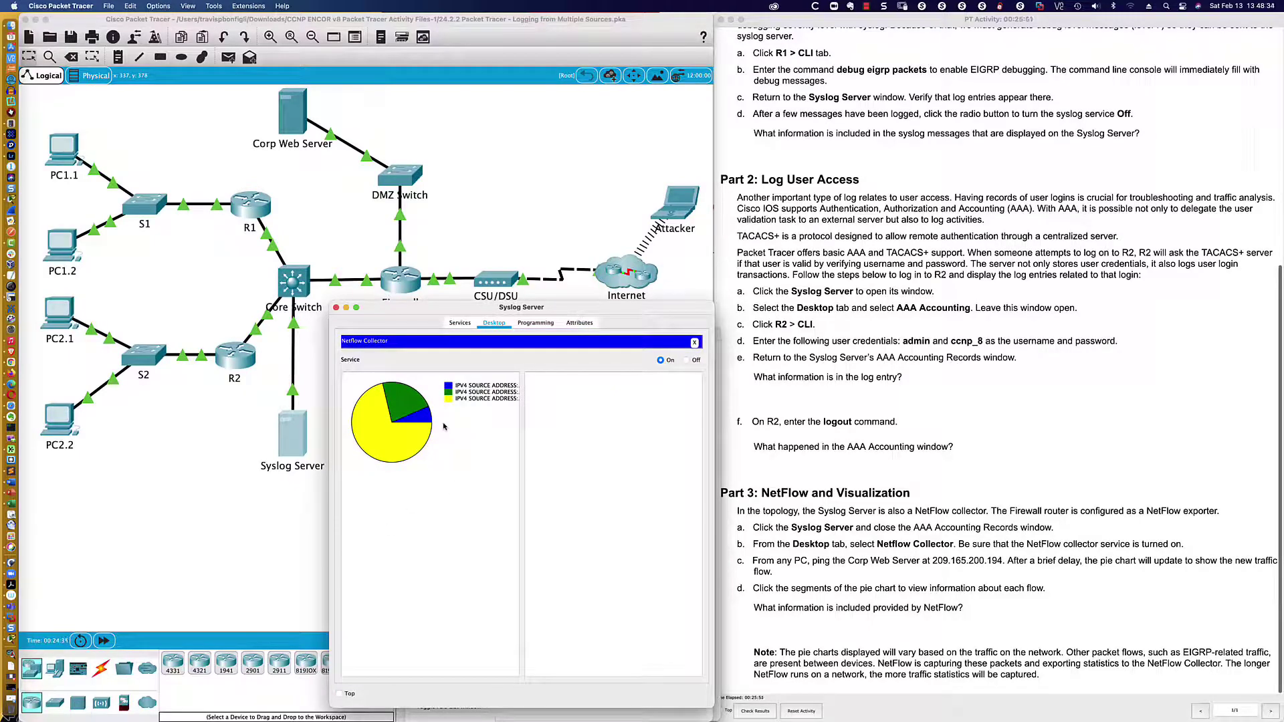
{"action": "left_click", "coordinate": [406, 443]}
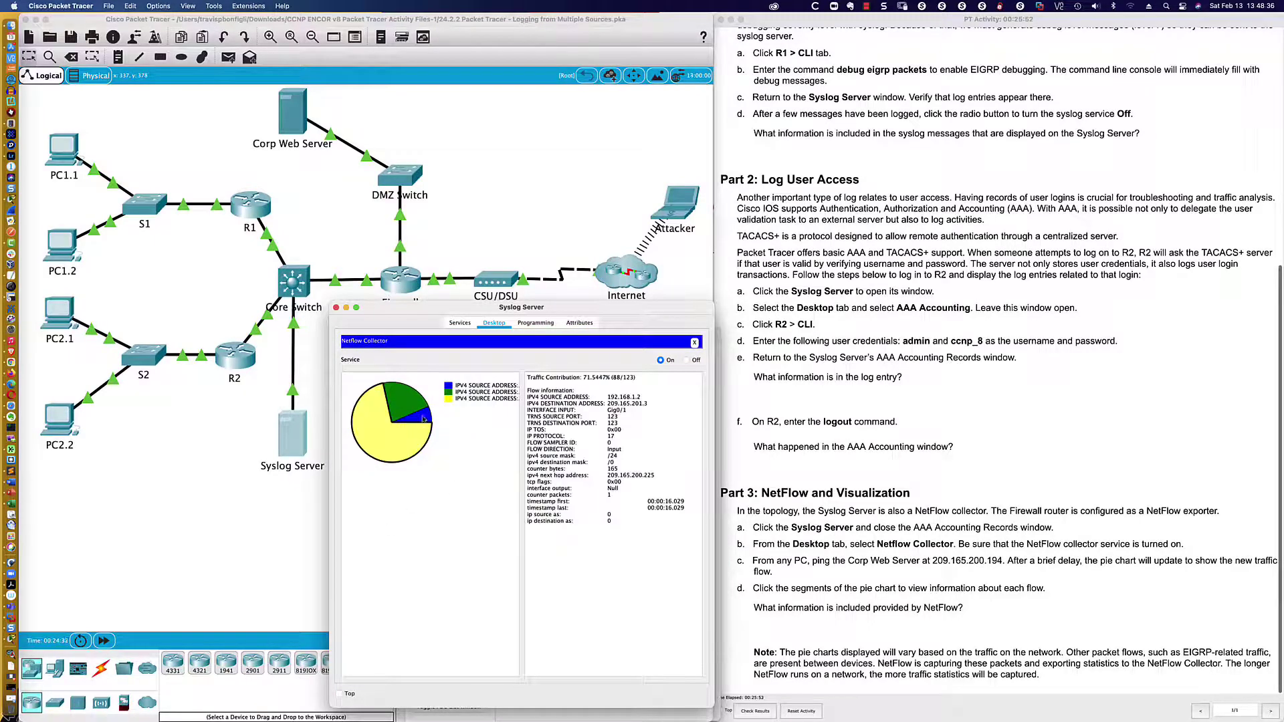
{"action": "left_click", "coordinate": [425, 416]}
{"action": "left_click", "coordinate": [413, 403]}
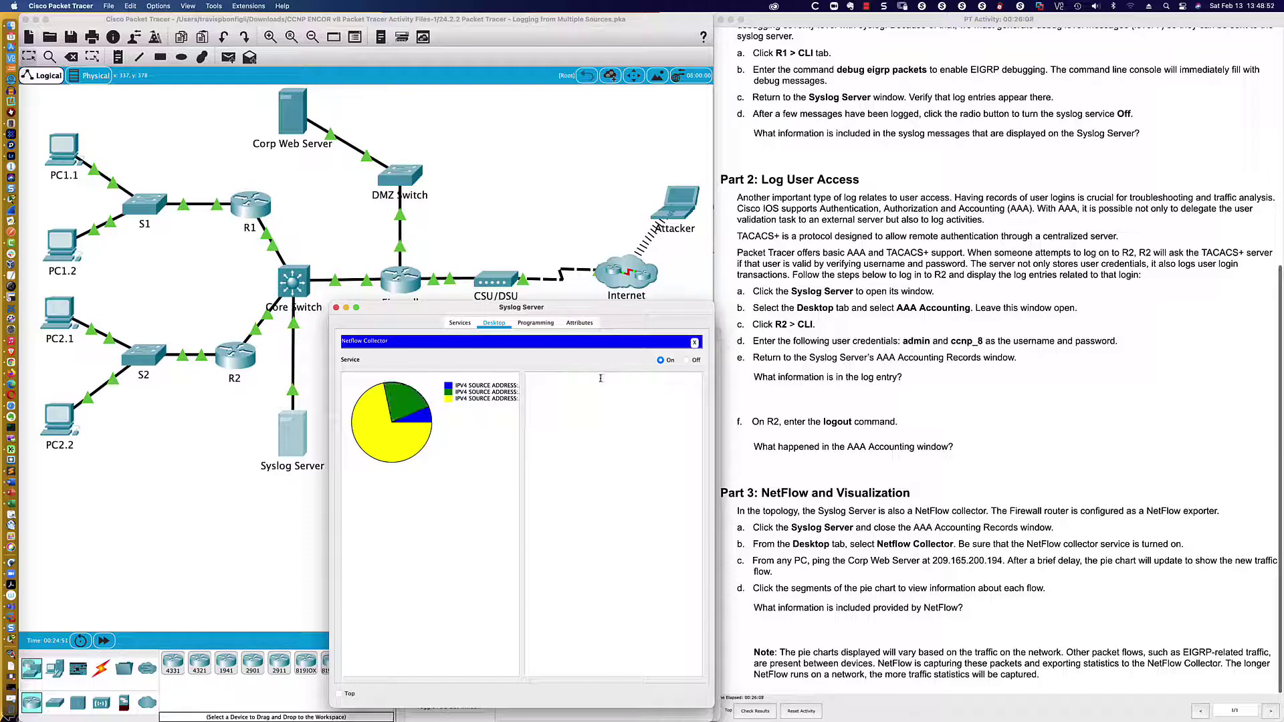
{"action": "left_click", "coordinate": [403, 400]}
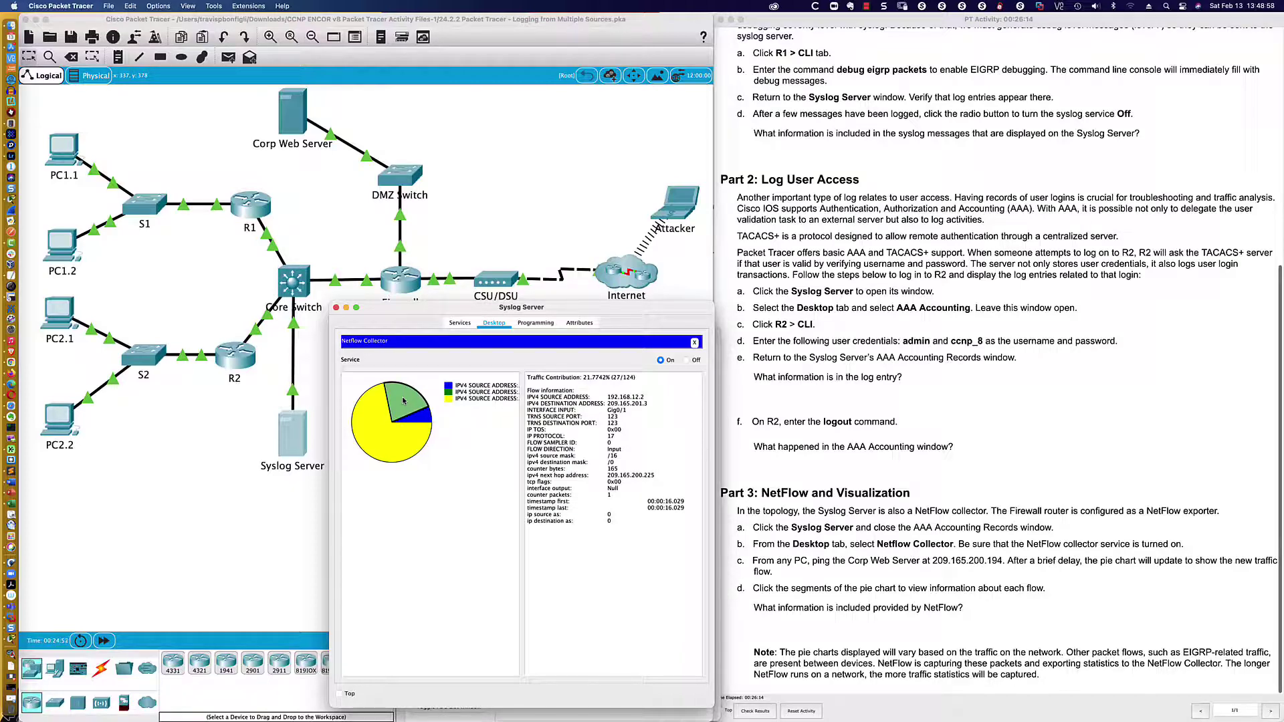
{"action": "left_click", "coordinate": [421, 419]}
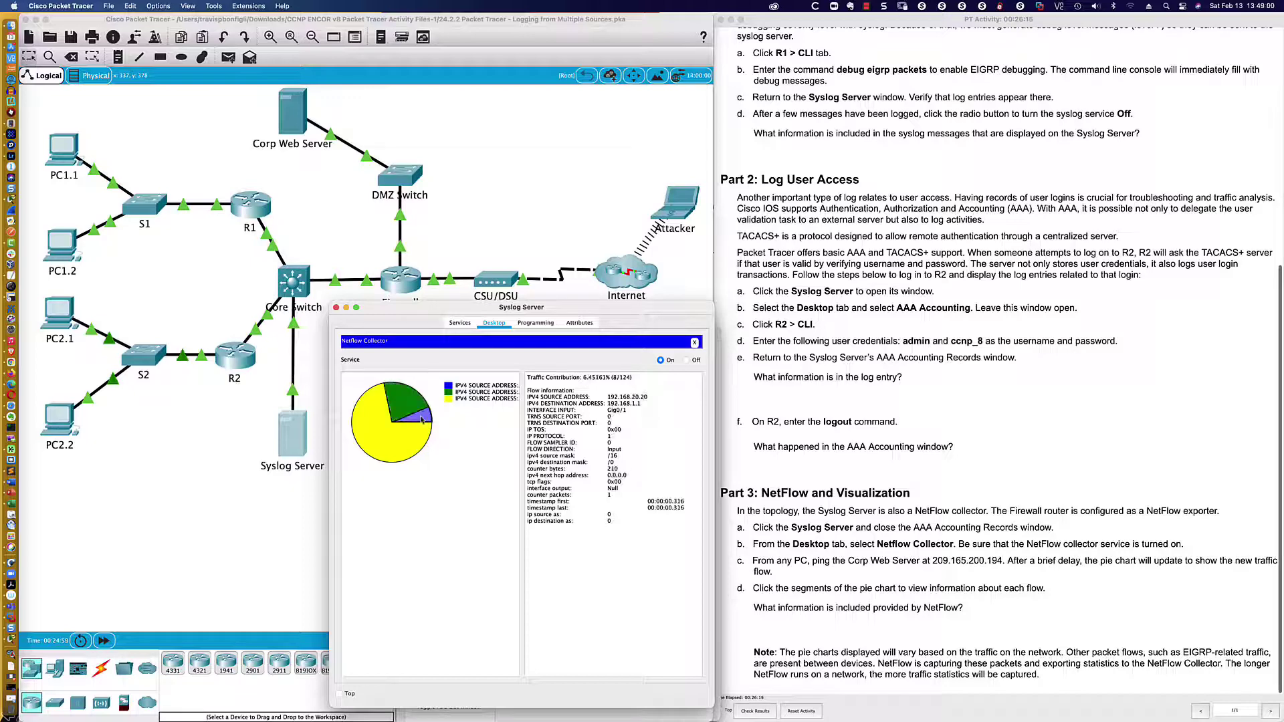
{"action": "left_click", "coordinate": [389, 438]}
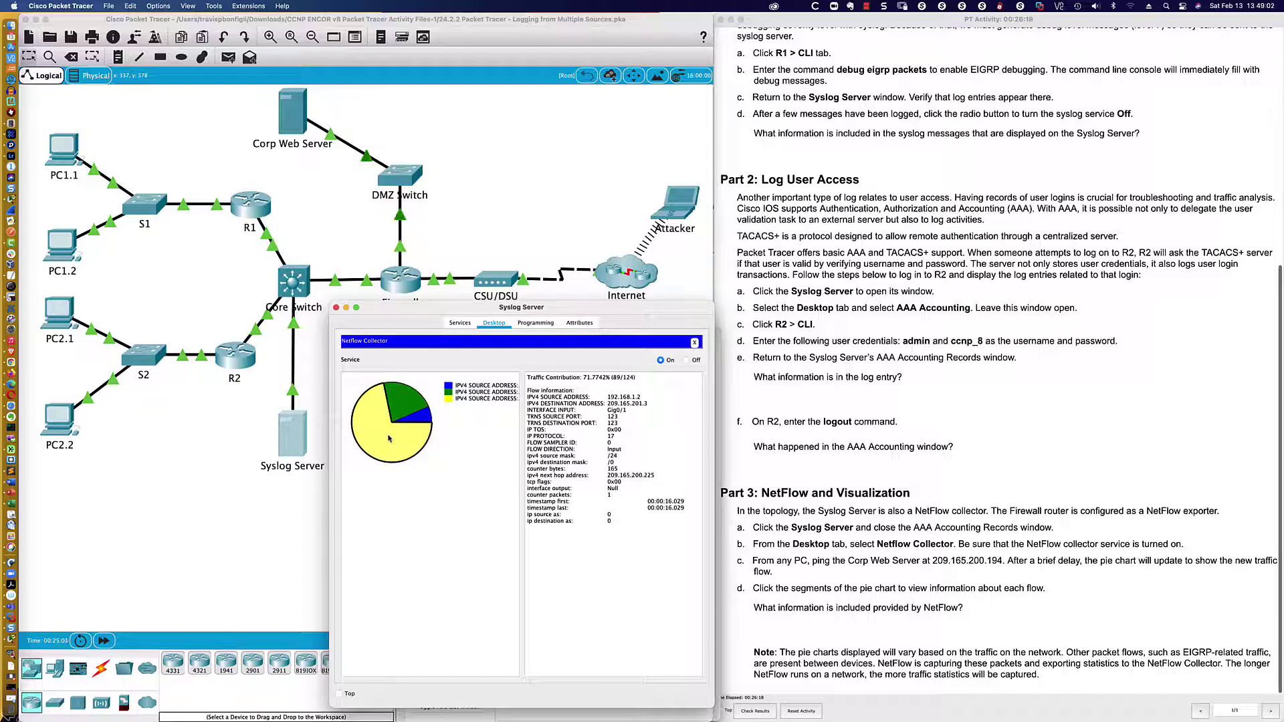
{"action": "left_click", "coordinate": [403, 408]}
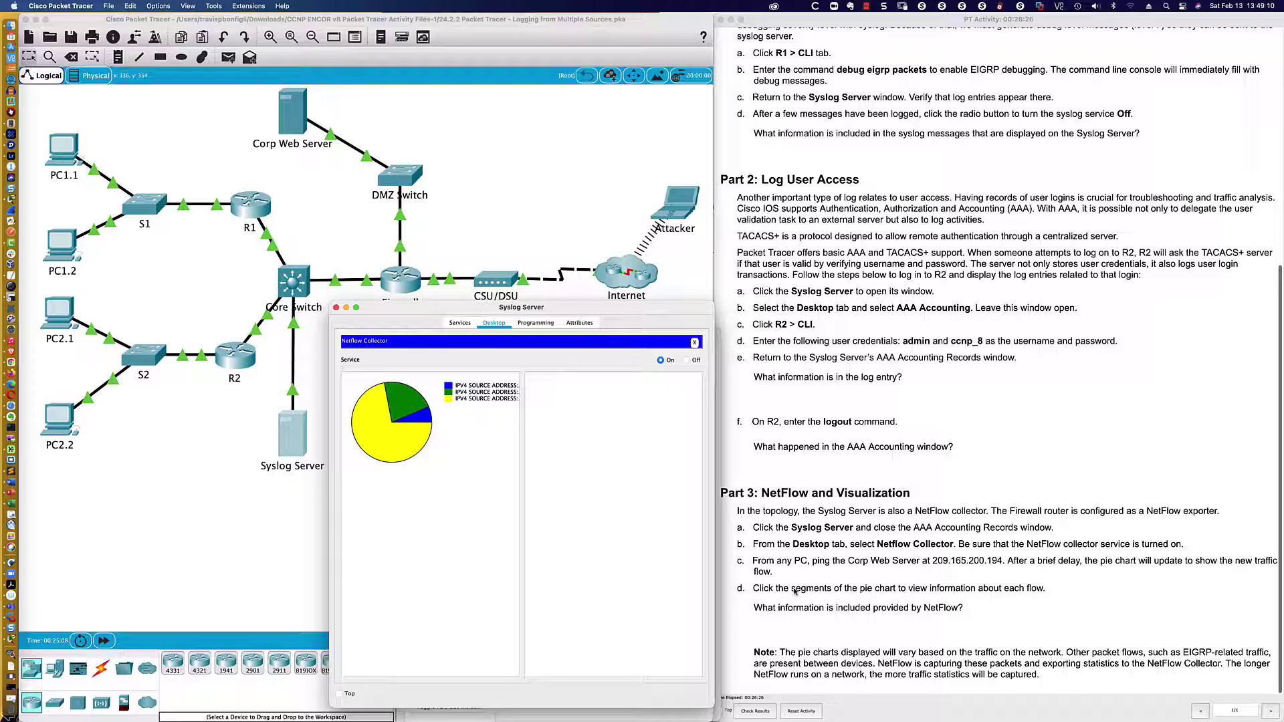
- Read the instructions' Note that pie charts may vary, then return to the Syslog Server chart
{"action": "left_click", "coordinate": [771, 587]}
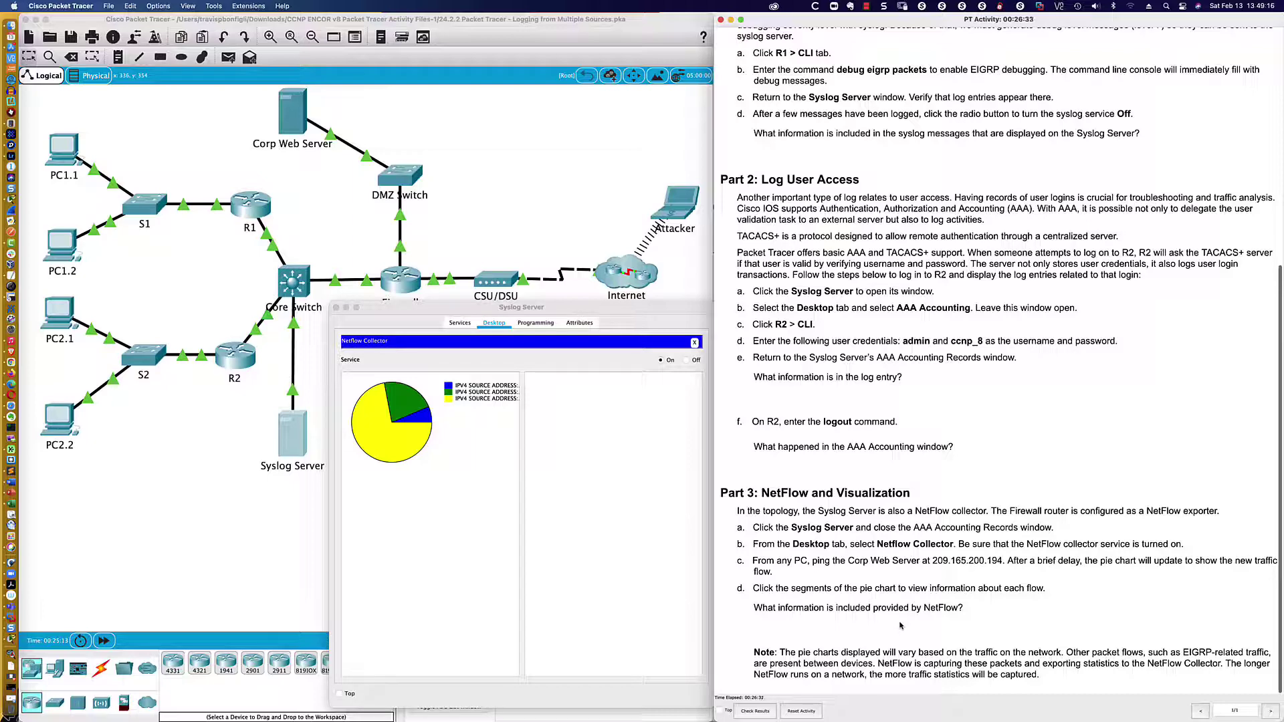
{"action": "left_click_drag", "start_coordinate": [780, 653], "coordinate": [1049, 676]}
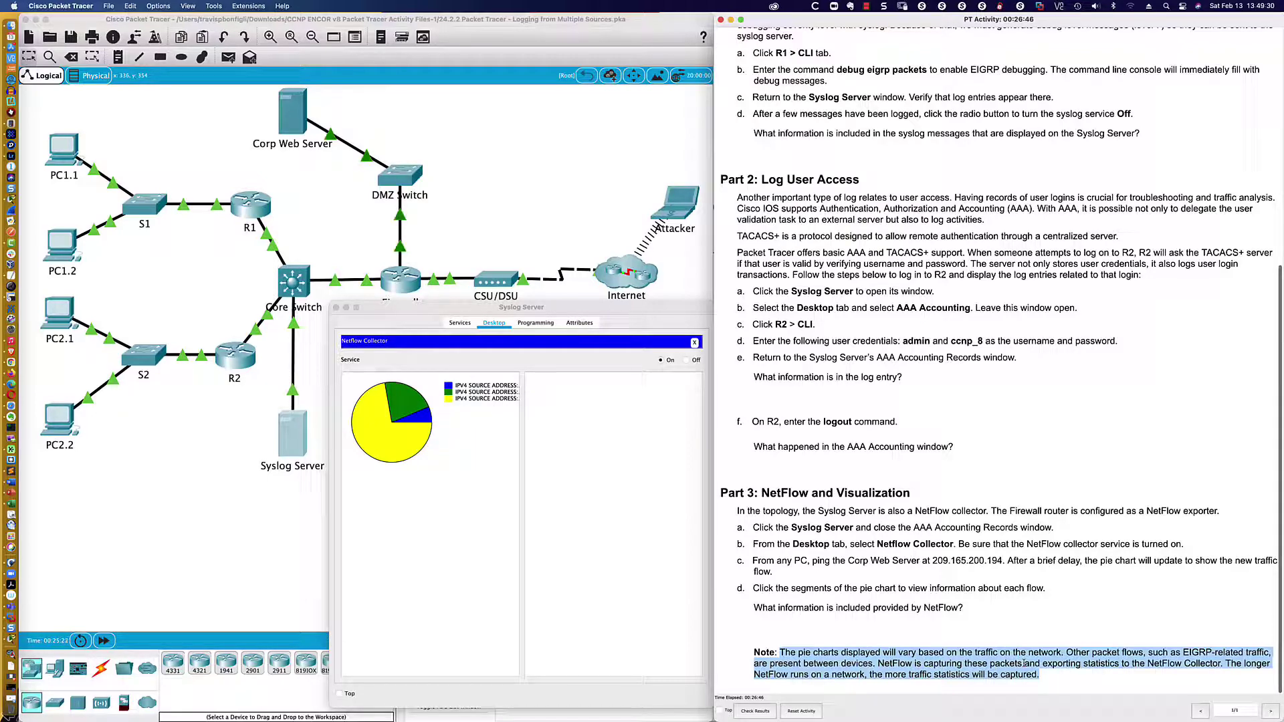
{"action": "left_click", "coordinate": [431, 529]}
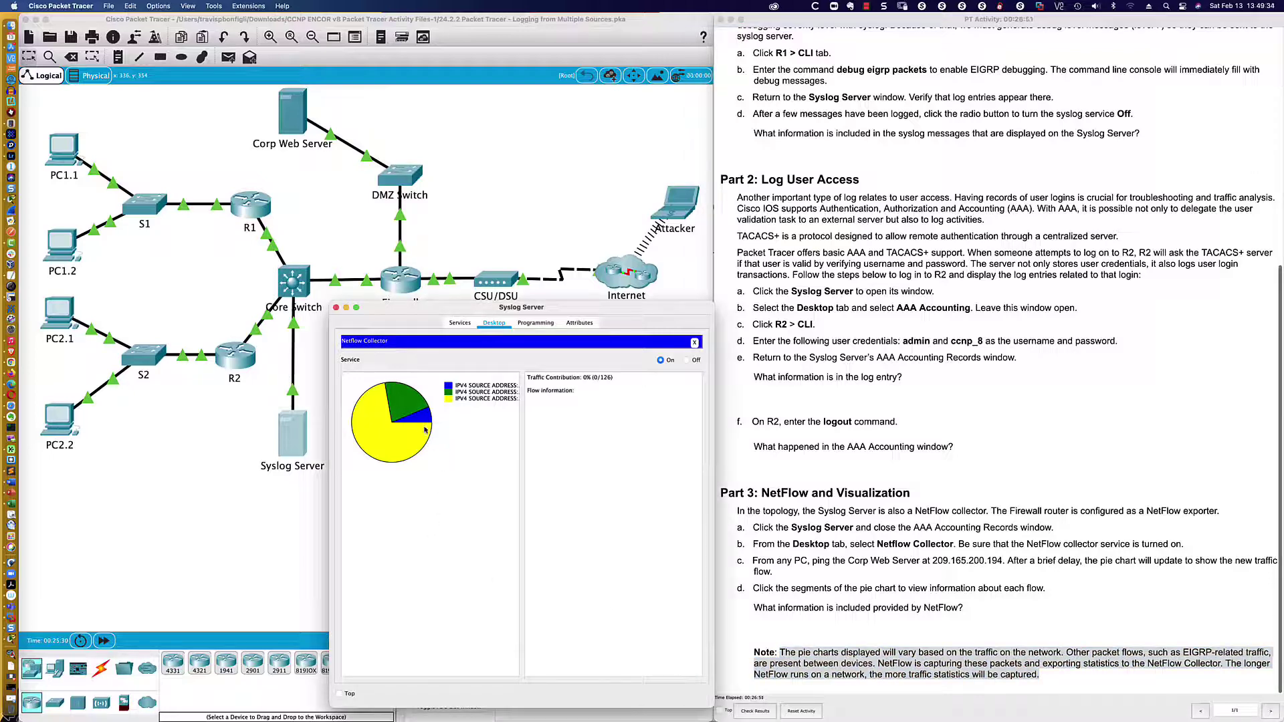
- Inspect the green 192.168.12.2, blue 192.168.20.20 and yellow 192.168.1.2 flow slices
{"action": "left_click", "coordinate": [409, 403]}
{"action": "left_click", "coordinate": [390, 422]}
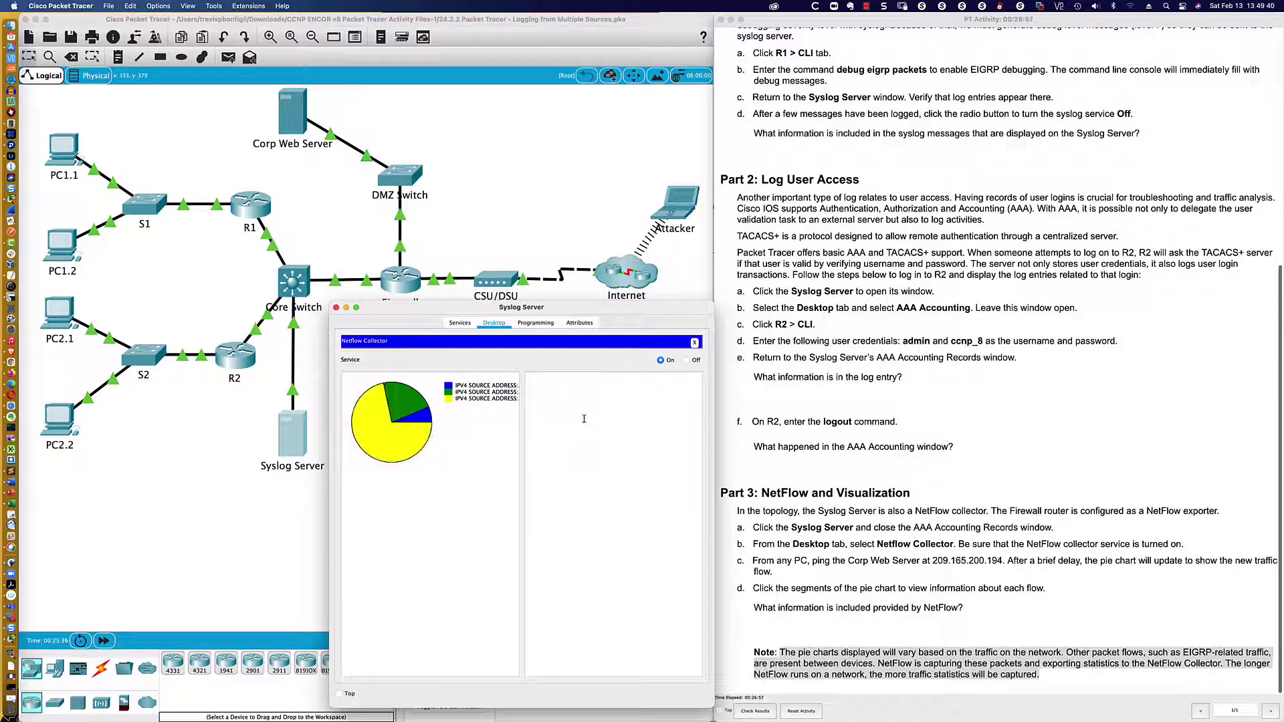
{"action": "left_click", "coordinate": [392, 448]}
{"action": "left_click", "coordinate": [423, 417]}
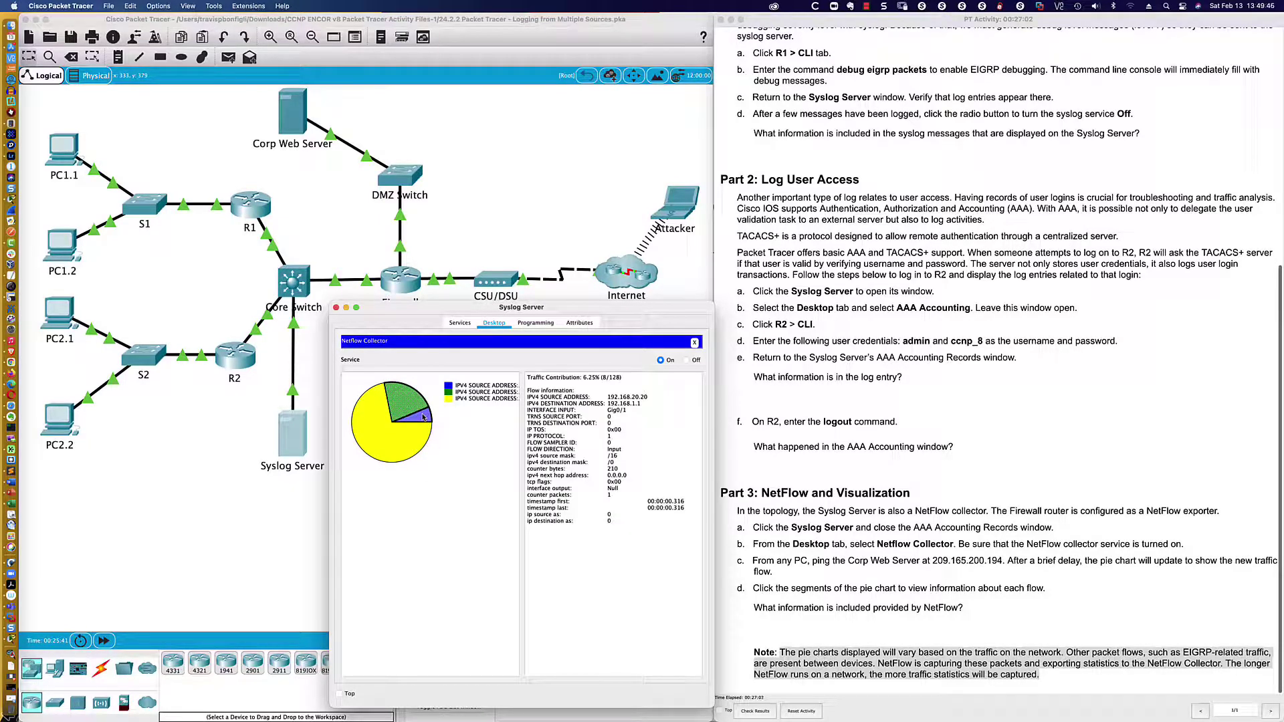
{"action": "left_click", "coordinate": [398, 399]}
{"action": "left_click", "coordinate": [403, 435]}
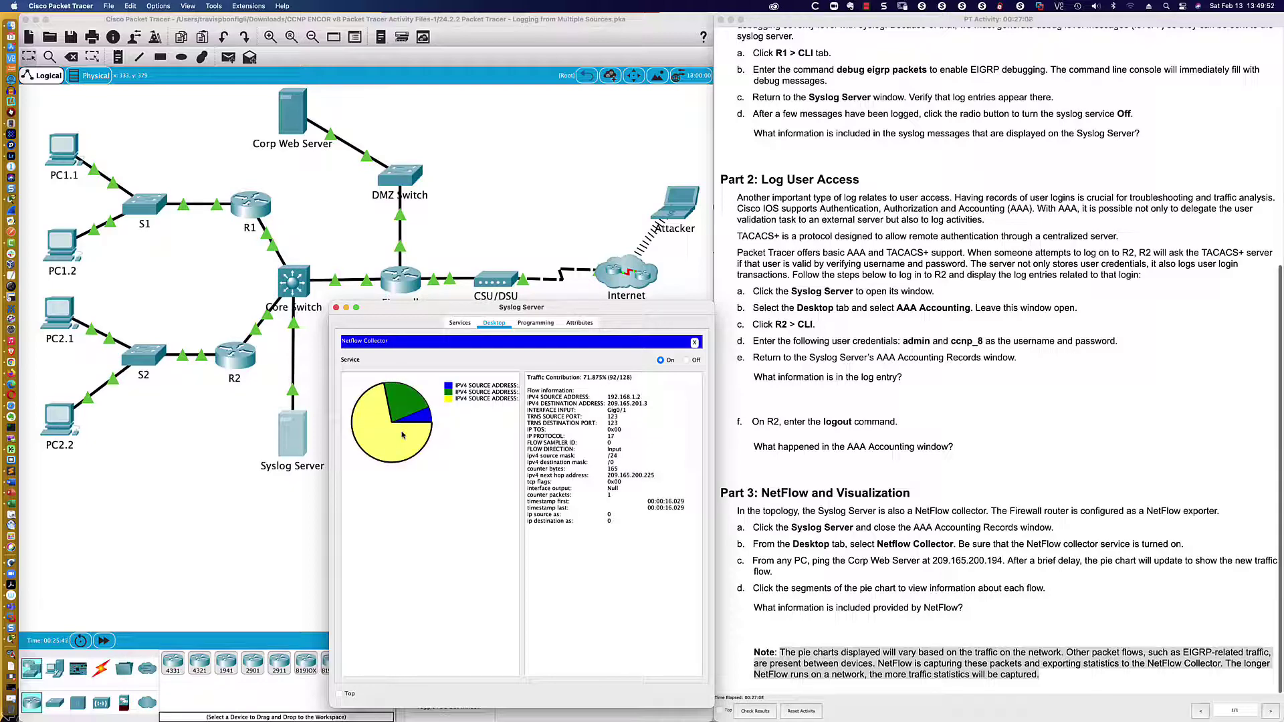
{"action": "scroll", "coordinate": [786, 447], "scroll_direction": "up", "scroll_amount": 6}
- Scroll through the activity instructions
{"action": "scroll", "coordinate": [786, 447], "scroll_direction": "down", "scroll_amount": 1}
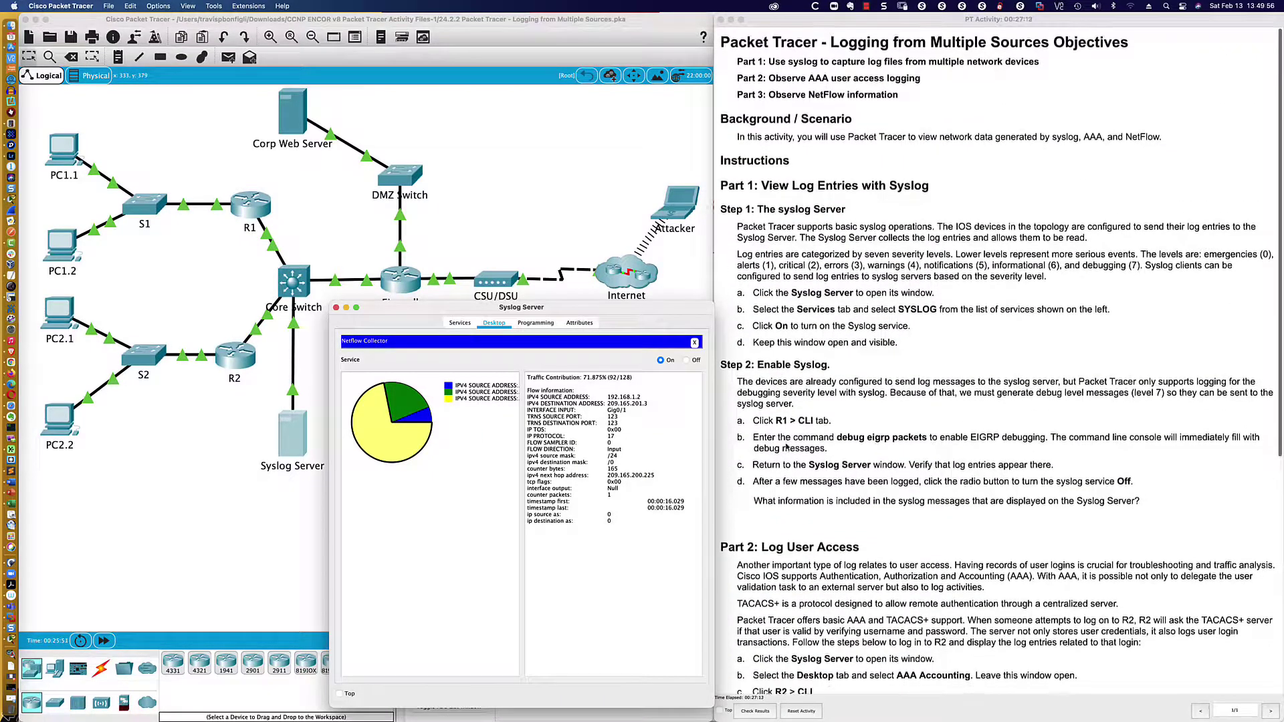